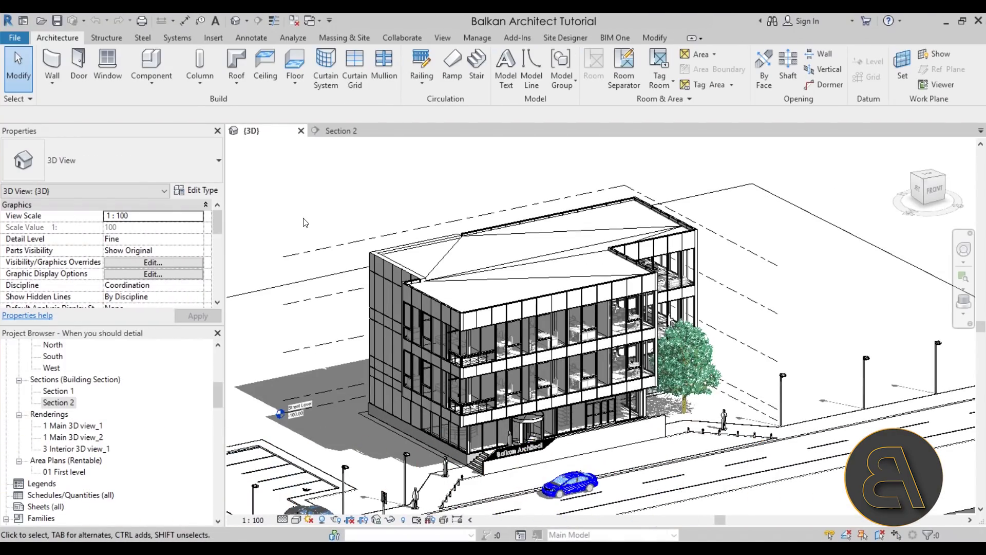
Orbit the office building to reveal more of its left façade
middle_click_drag(339, 266, 340, 267, "shift")
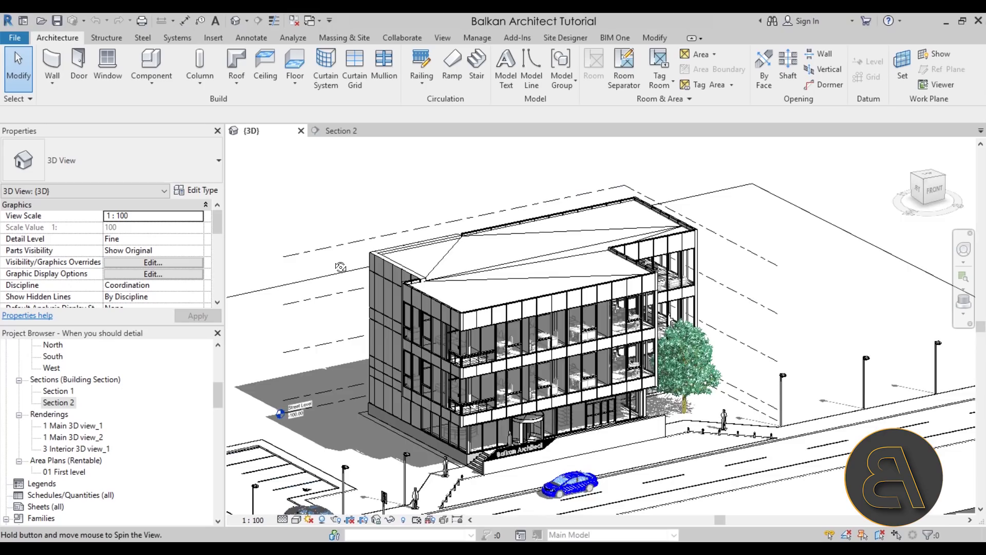
left_click_drag(340, 267, 343, 267)
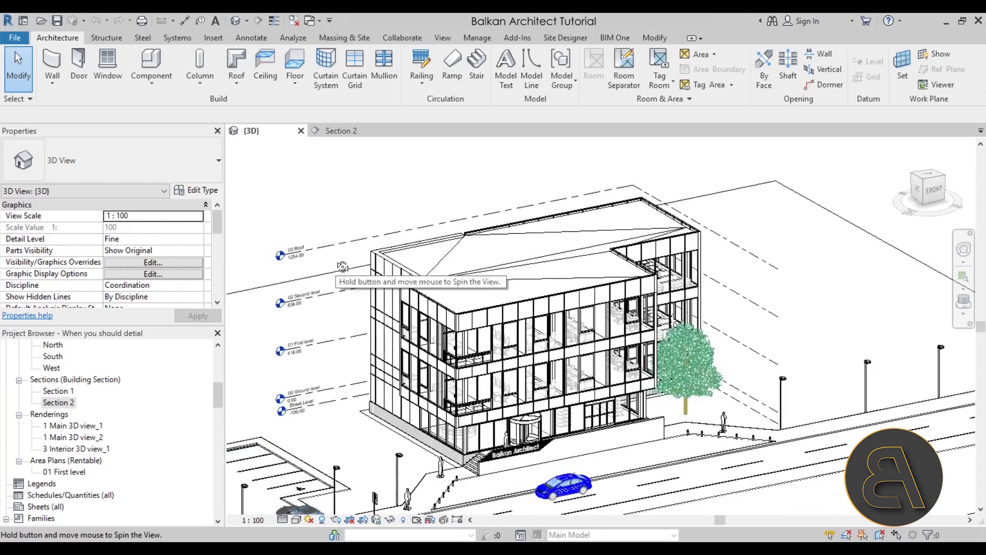
middle_click_drag(343, 267, 343, 267, "shift")
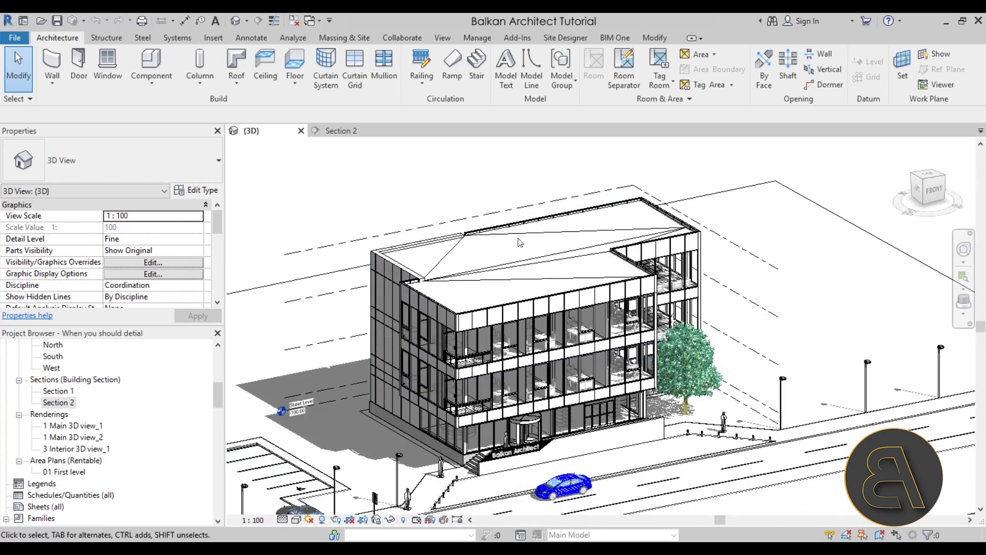
middle_click_drag(520, 243, 530, 309, "shift")
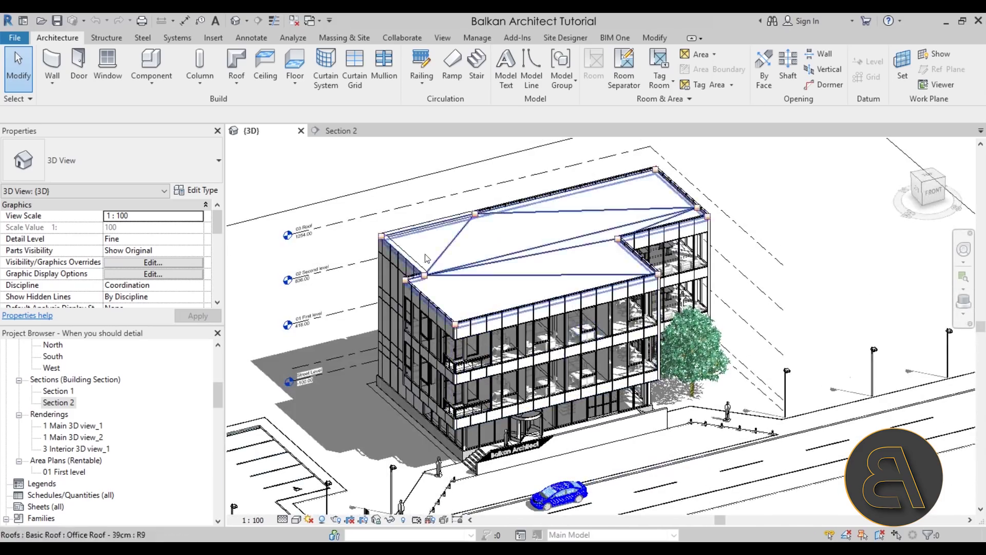
middle_click_drag(293, 179, 296, 191)
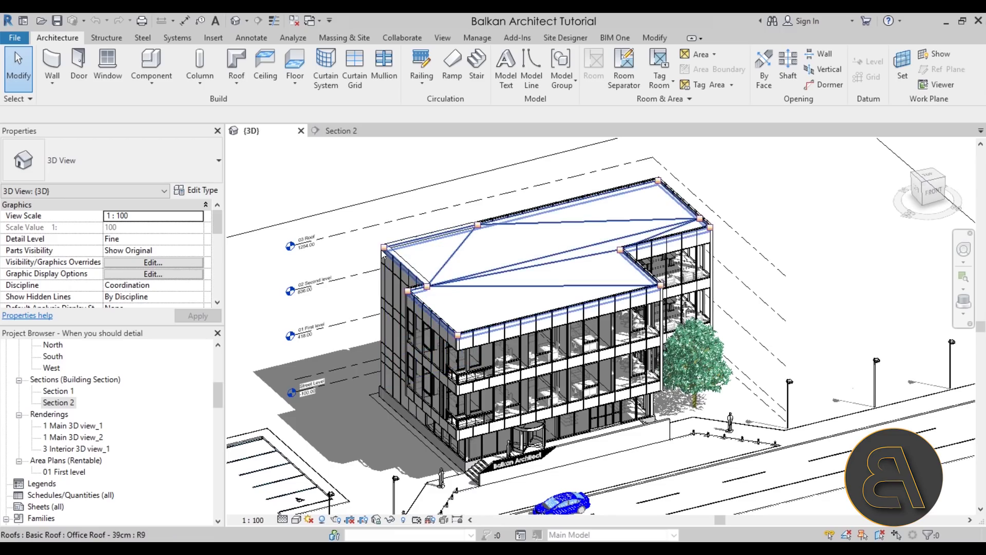
Zoom and pan in to frame the roof parapet's top corner up close
scroll(383, 252, "up", 5)
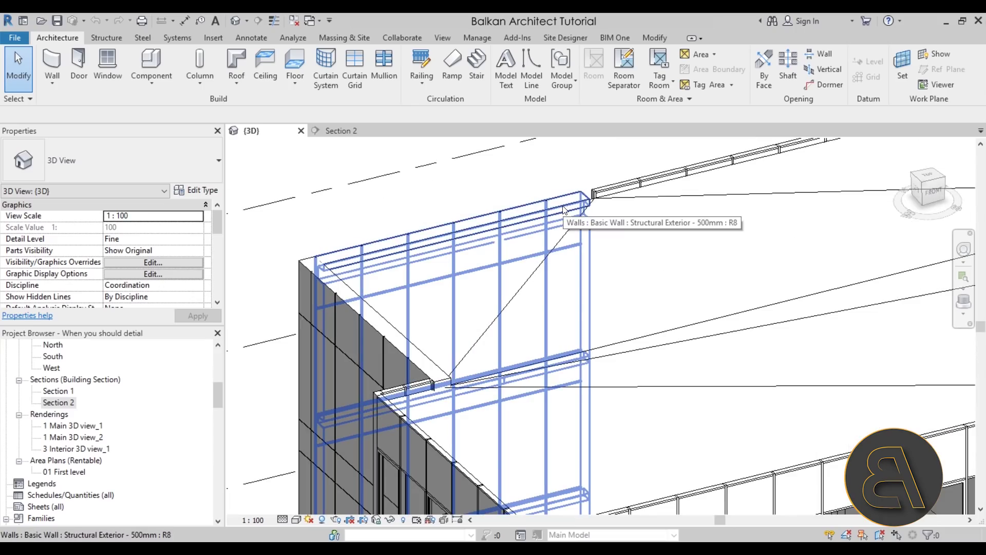
scroll(570, 199, "up", 6)
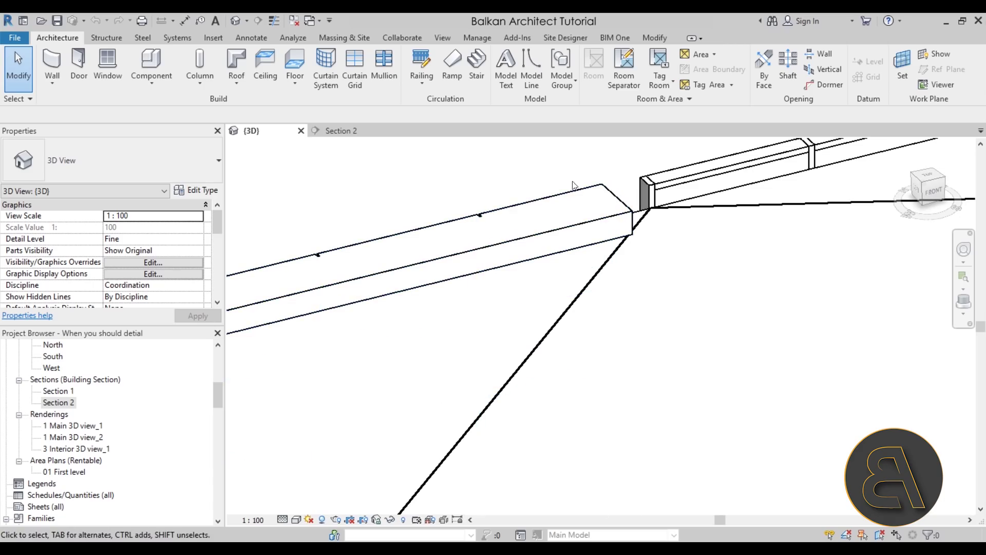
scroll(501, 202, "down", 3)
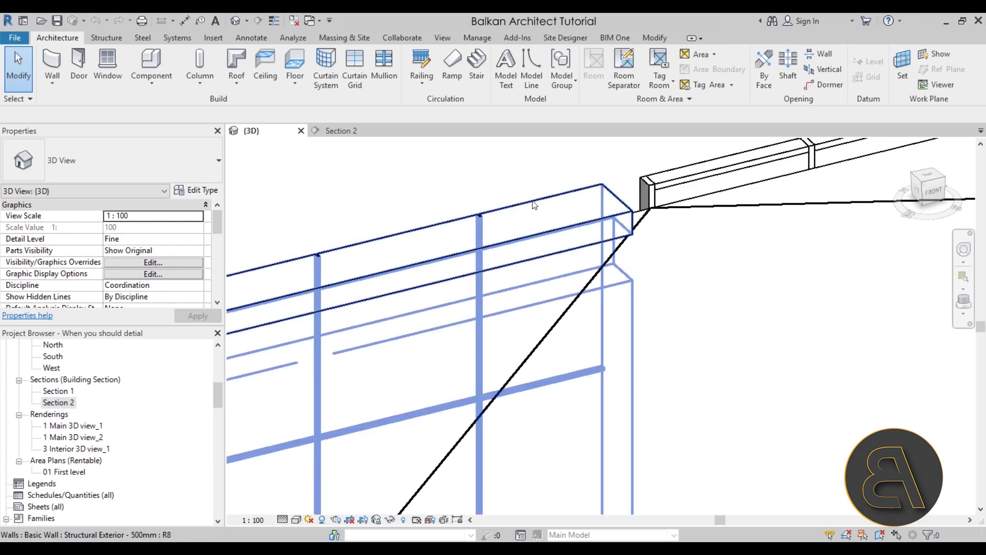
scroll(534, 206, "up", 2)
middle_click_drag(316, 328, 330, 326)
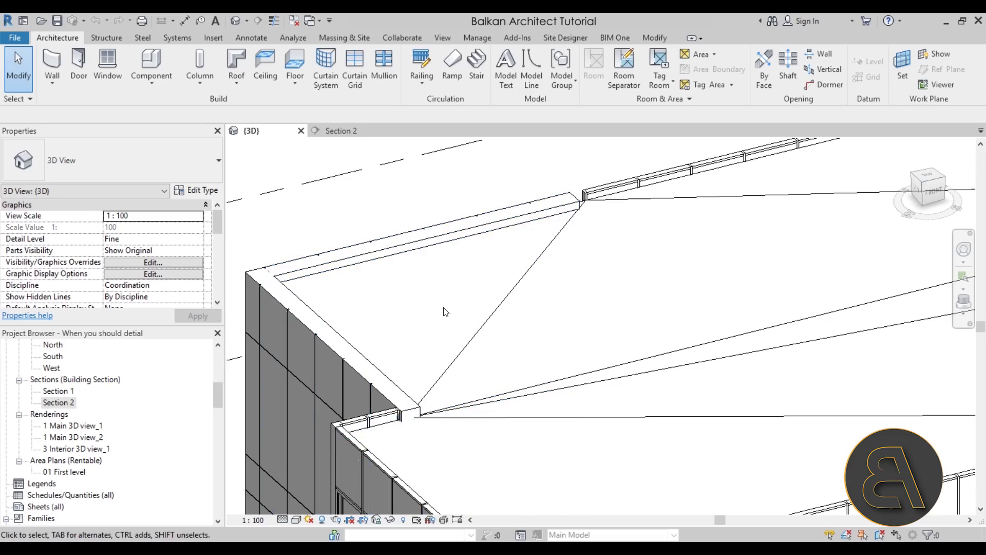
scroll(444, 310, "down", 2)
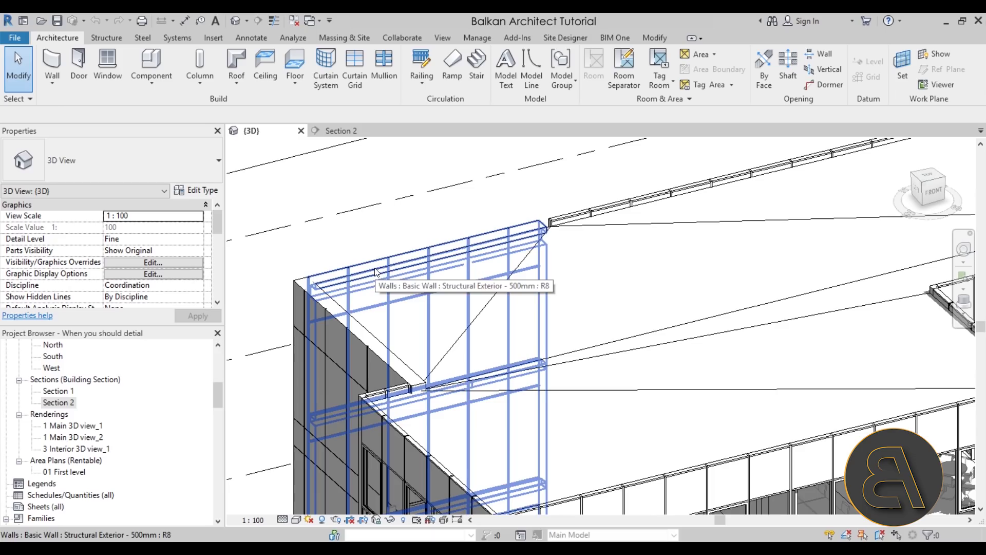
middle_click_drag(379, 242, 386, 233)
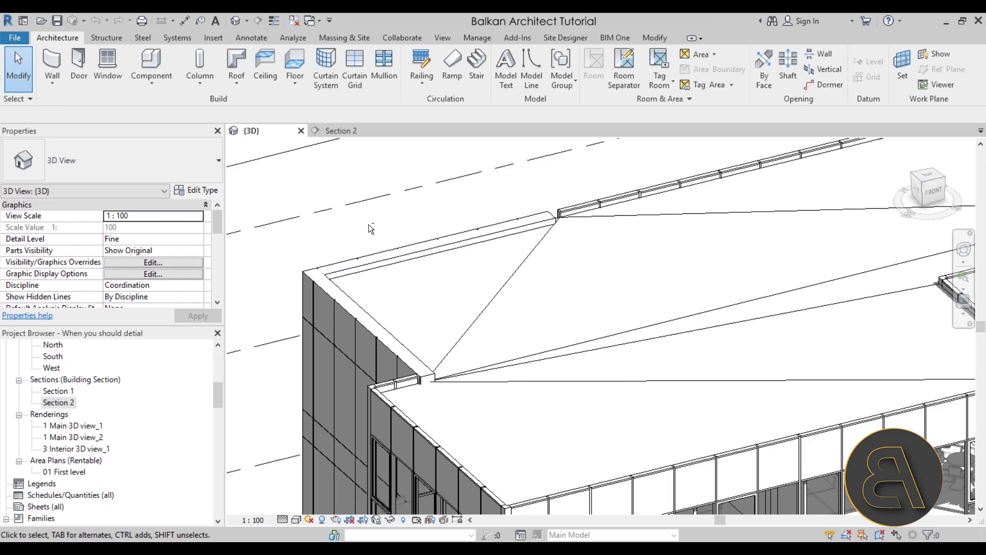
mouse_move(370, 225)
middle_mouse_down("shift")
mouse_move(383, 236)
mouse_move(371, 238)
mouse_move(377, 217)
middle_mouse_up("shift")
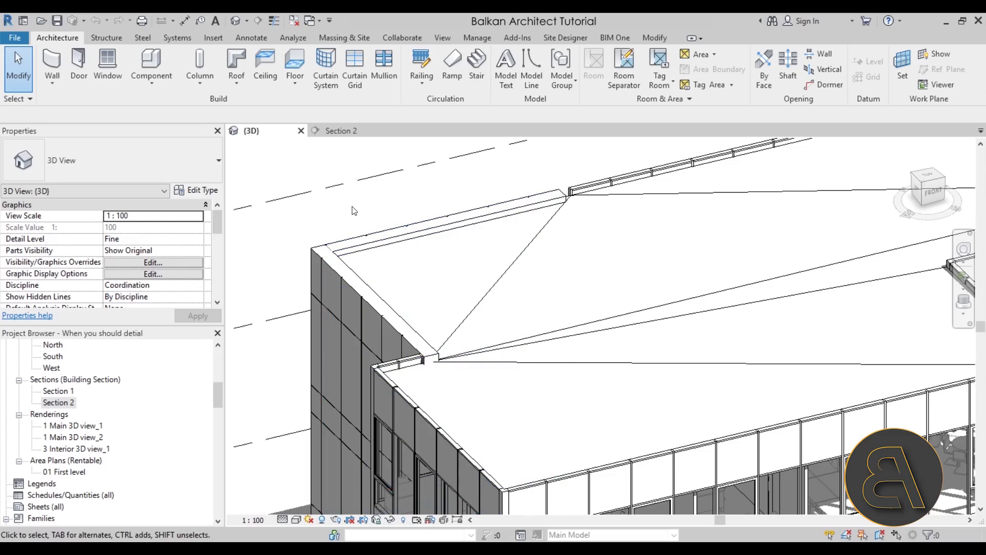
Create an in-place model in the Walls category, keeping the name Walls 1
left_click(152, 87)
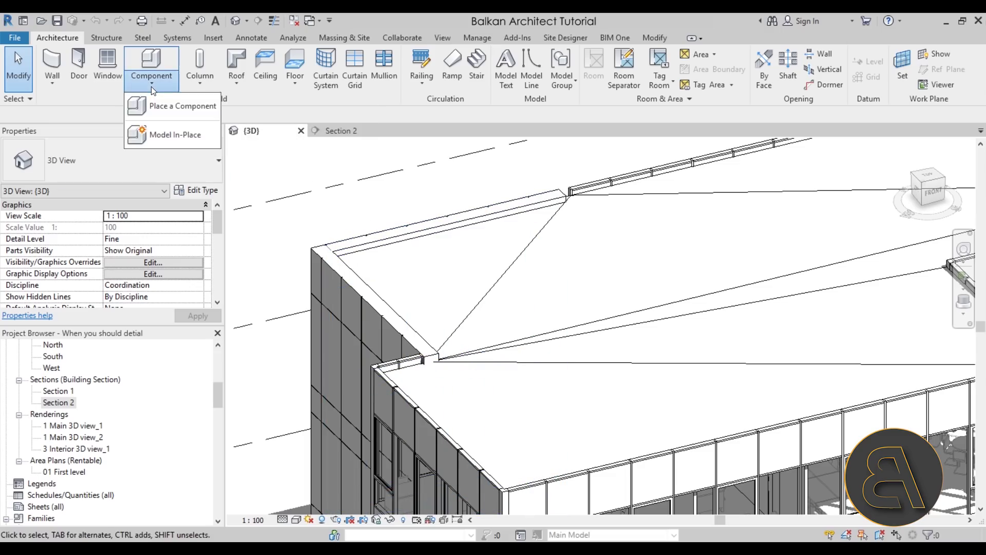
left_click(170, 136)
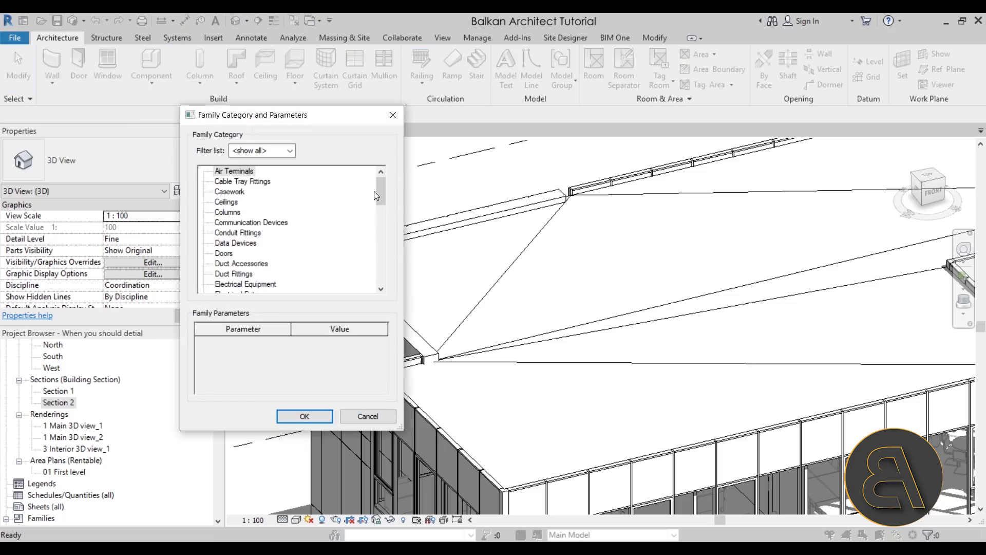
left_click_drag(383, 194, 383, 272)
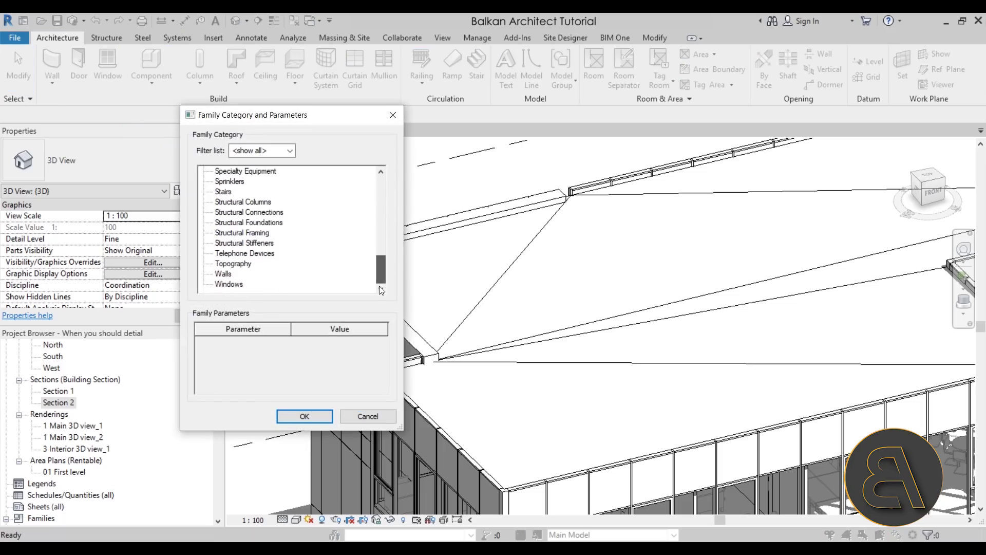
left_click(225, 275)
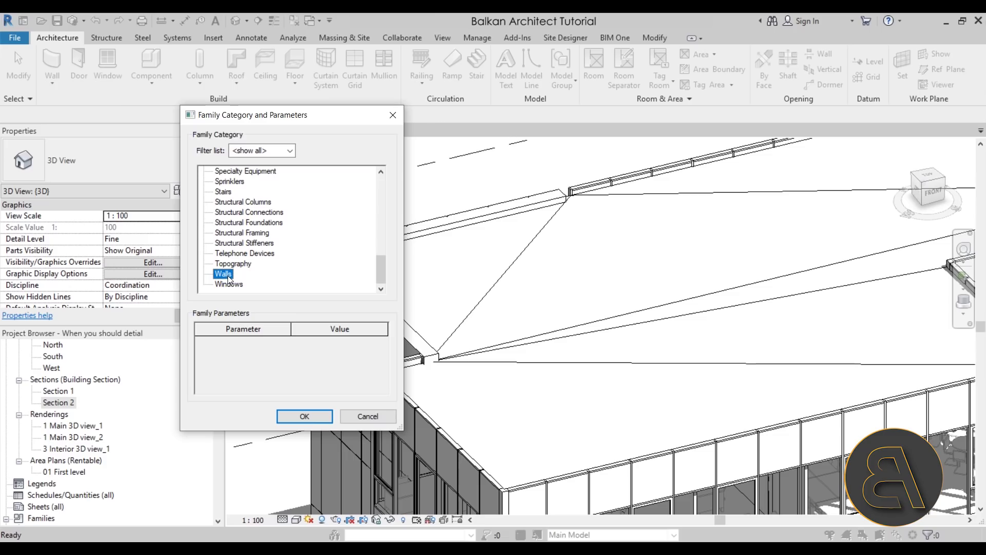
left_click(304, 417)
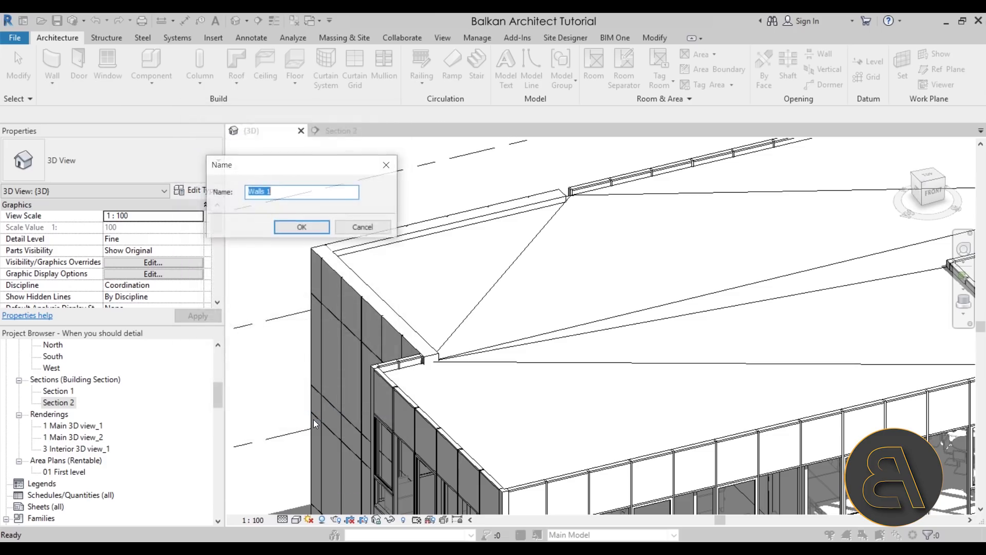
left_click(298, 225)
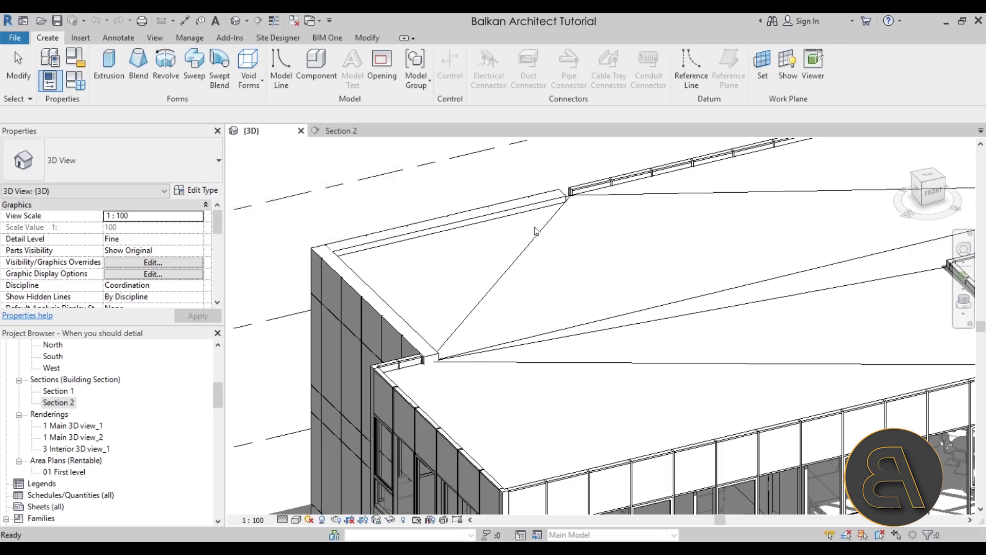
Begin setting the work plane by picking a plane near the parapet
middle_click_drag(484, 200, 551, 248)
scroll(552, 247, "up", 3)
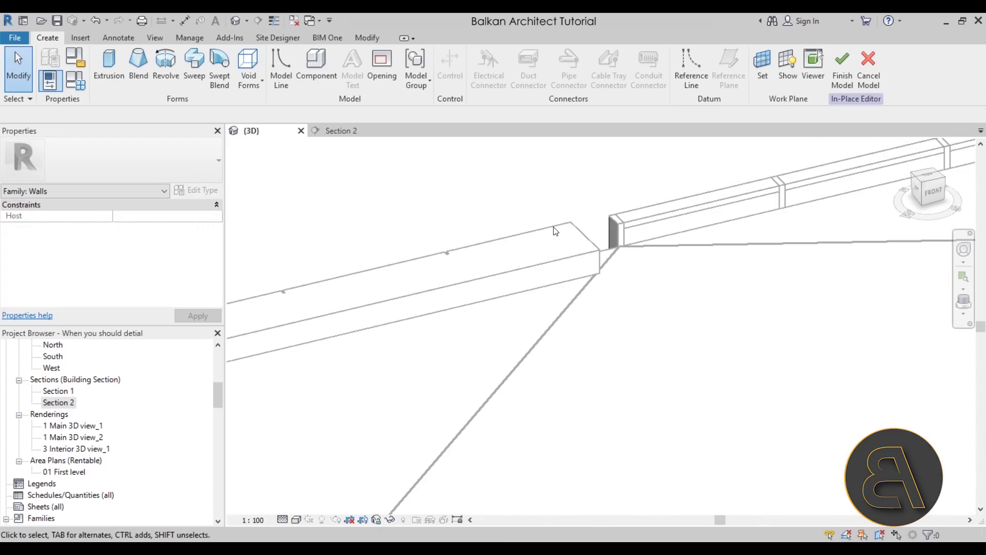
left_click(763, 77)
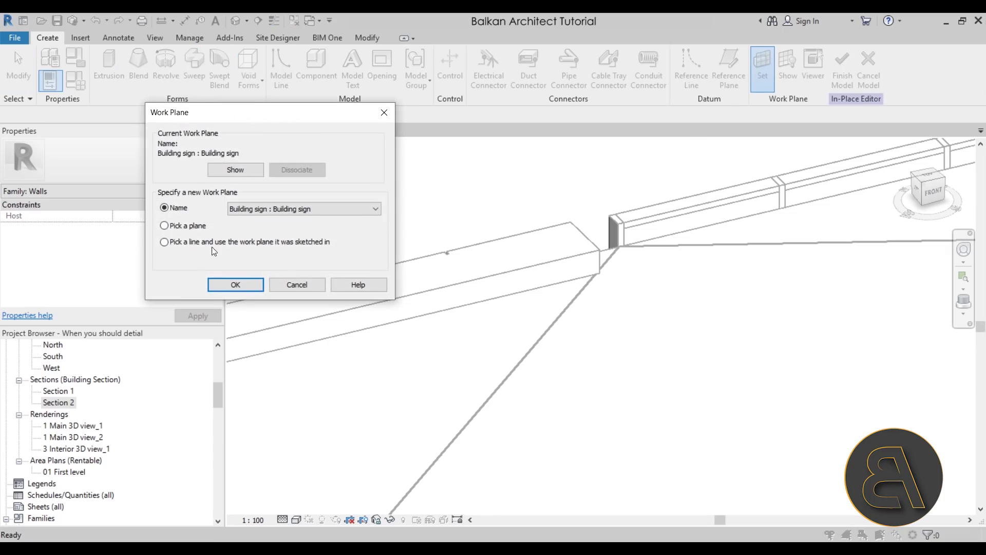
left_click(186, 226)
left_click(229, 283)
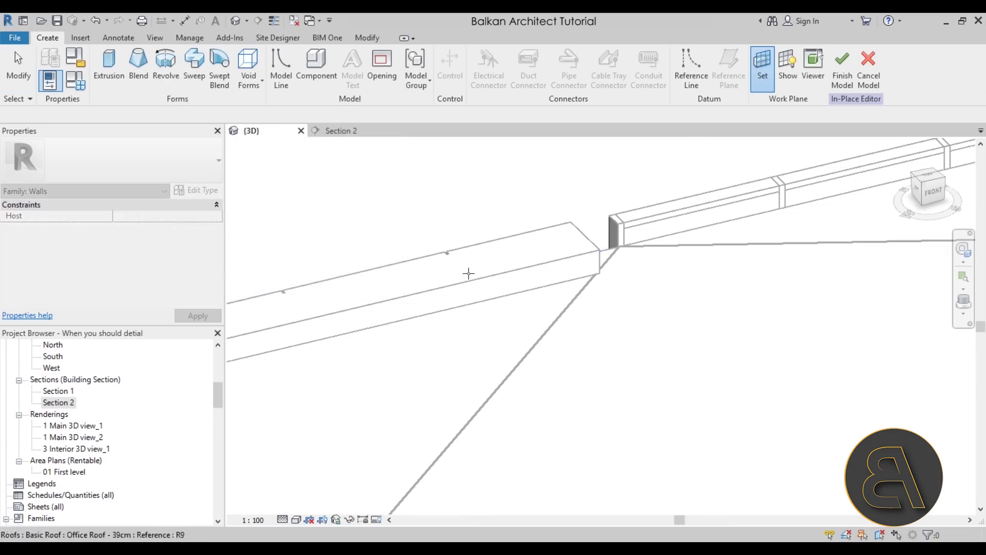
Make the parapet wall face the work plane and start a sweep
left_click(486, 248)
scroll(420, 245, "down", 2)
scroll(420, 245, "down", 3)
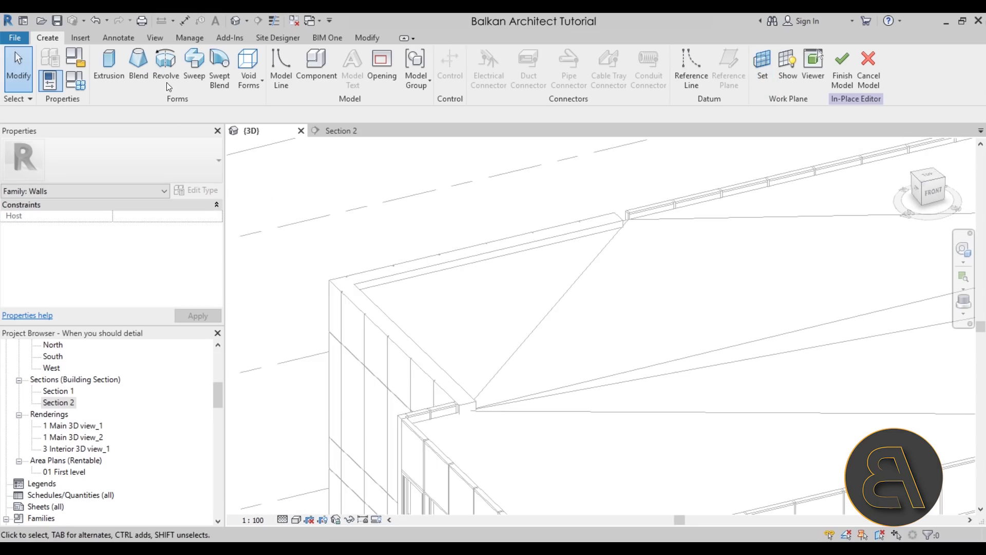
left_click(193, 77)
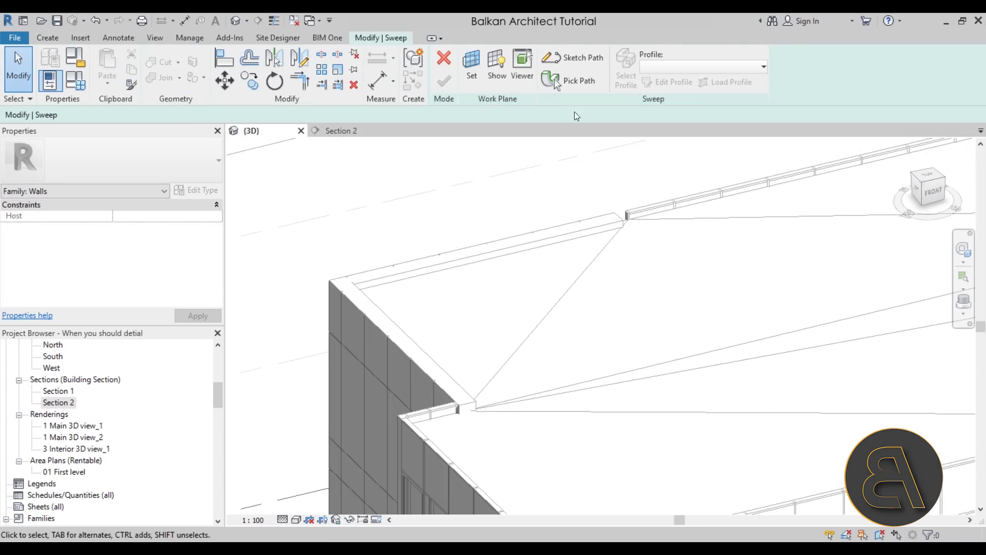
Pick the wall's top and diagonal edges as the sweep path and finish it
left_click(578, 62)
left_click(496, 85)
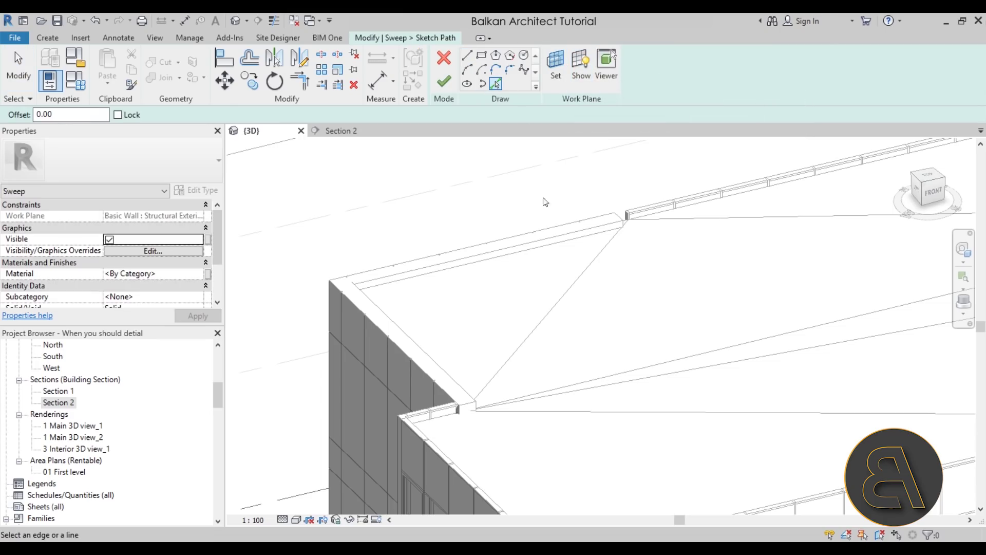
scroll(338, 309, "up", 4)
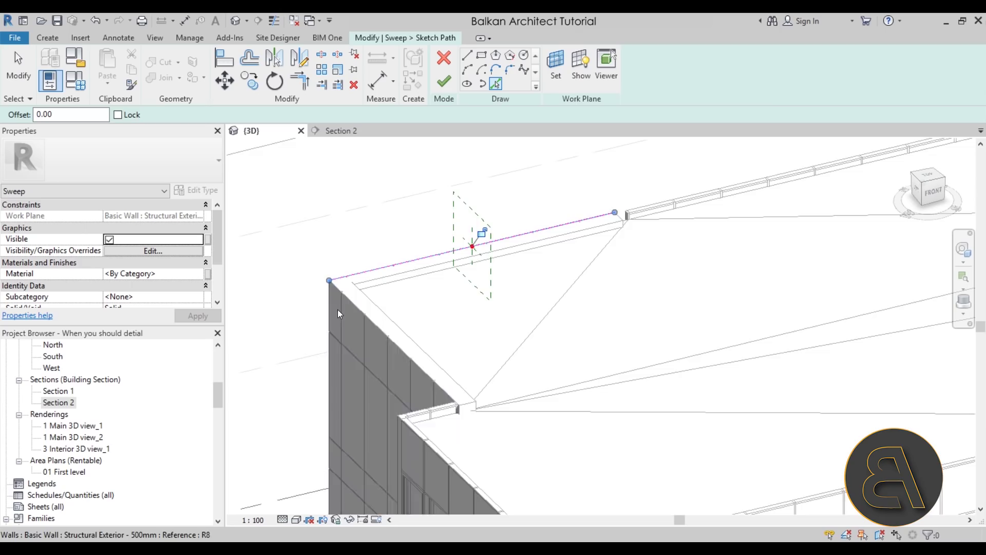
left_click(342, 253)
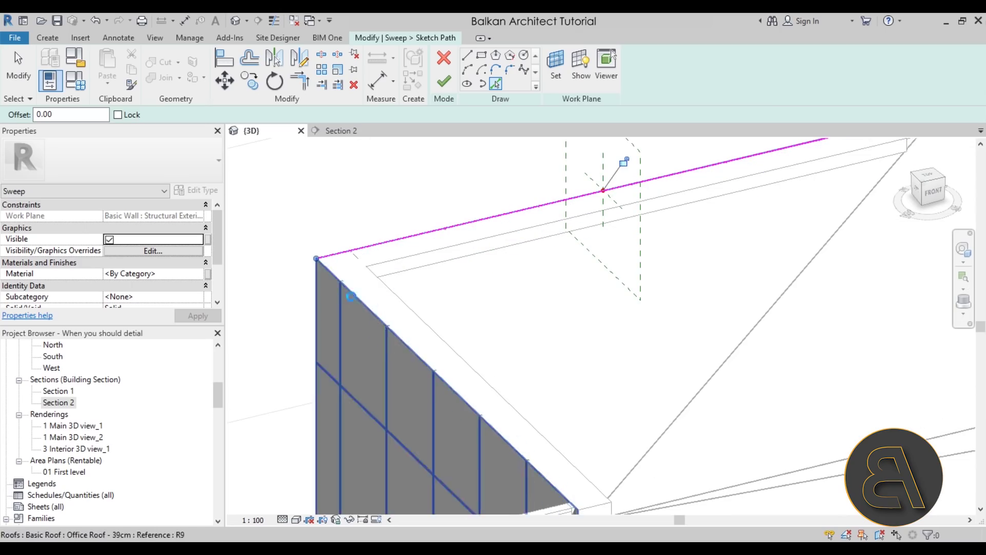
left_click(326, 268)
scroll(327, 249, "up", 3)
key("Escape")
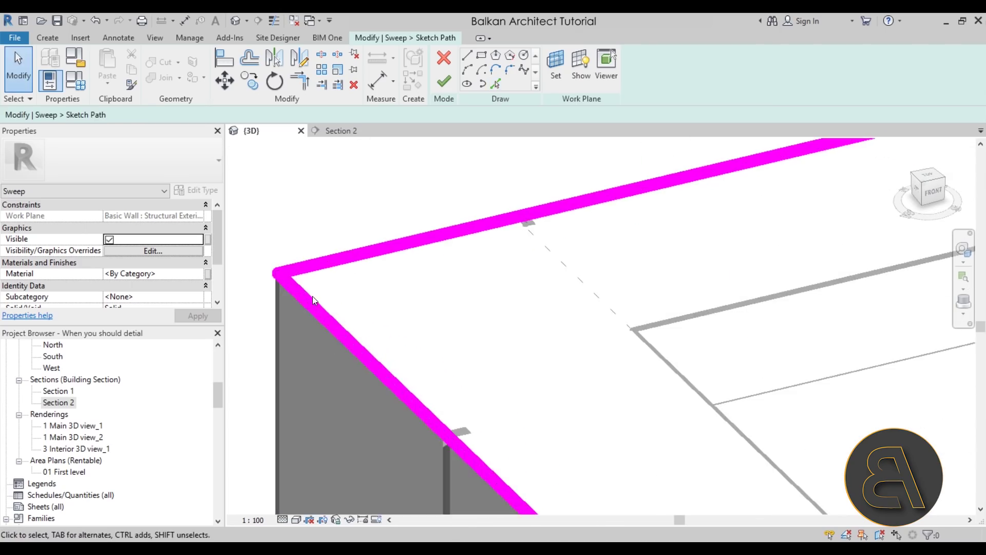
mouse_move(313, 296)
middle_mouse_down("shift")
mouse_move(499, 332)
mouse_move(599, 315)
mouse_move(594, 359)
mouse_move(540, 326)
middle_mouse_up("shift")
middle_click_drag(519, 268, 507, 245)
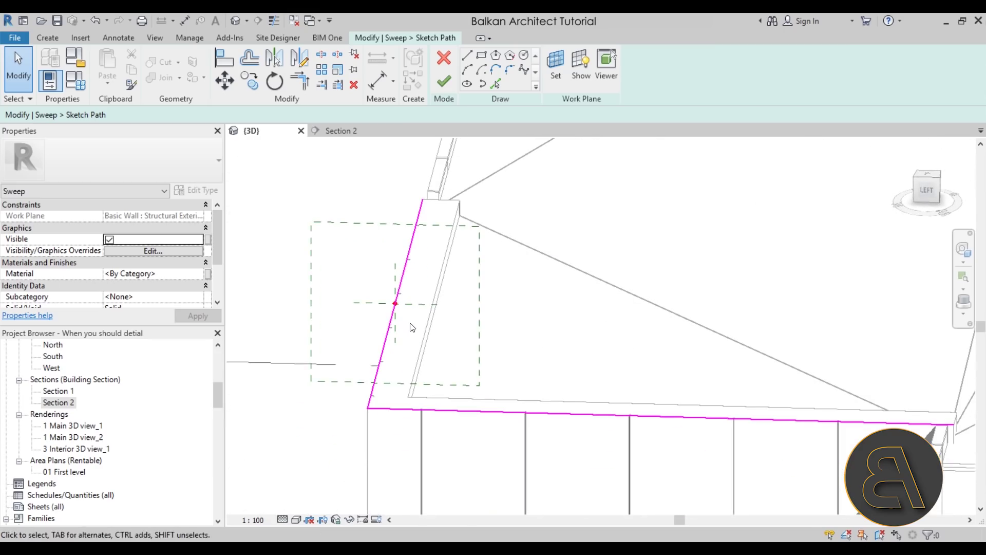
left_click(452, 87)
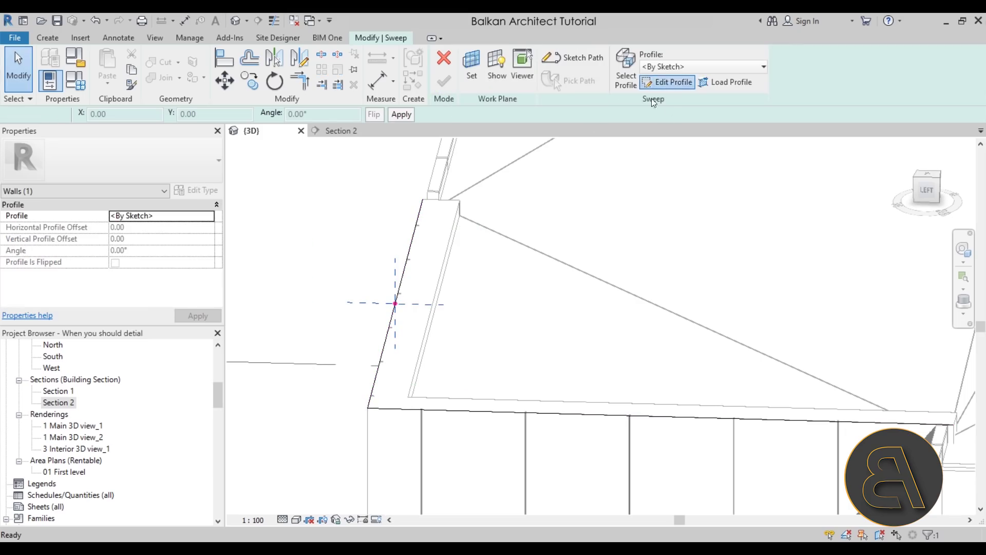
Sketch a thin triangular sweep profile at the wall's outer edge
left_click(666, 83)
scroll(401, 269, "up", 6)
left_click(400, 268)
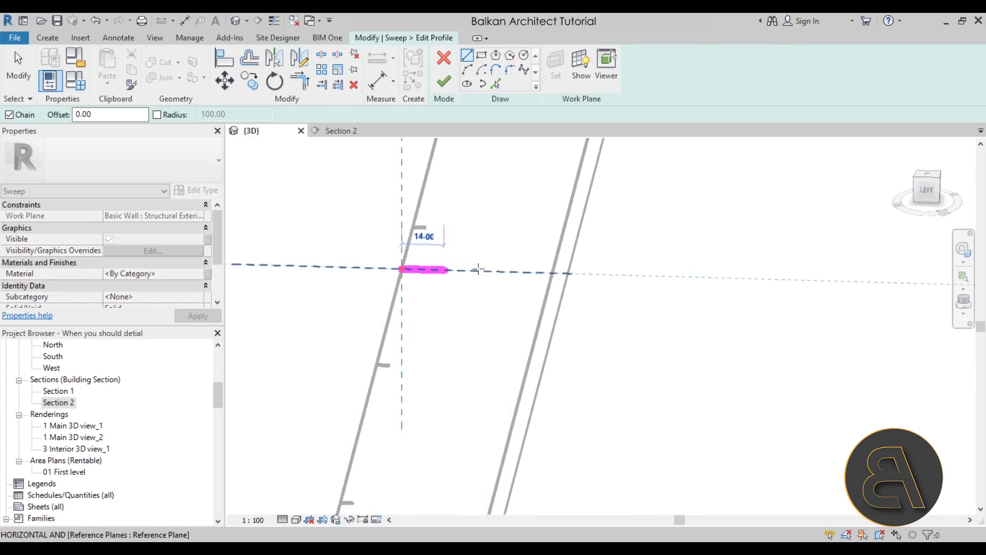
left_click(552, 273)
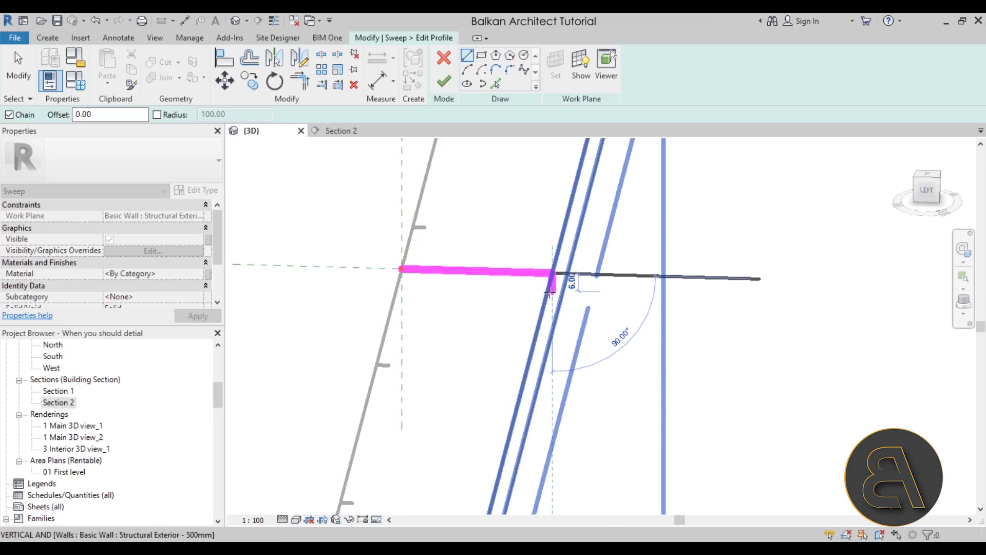
left_click(551, 291)
left_click(401, 268)
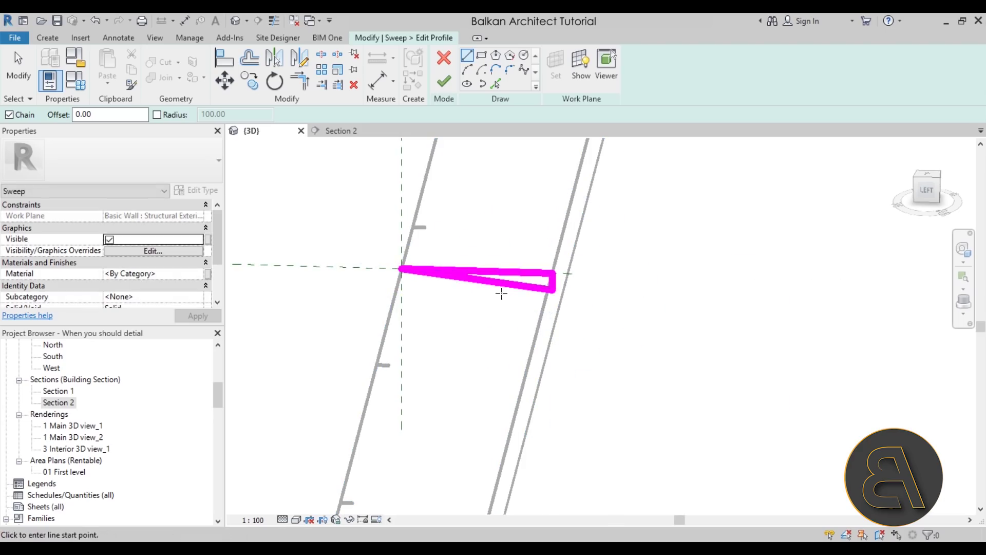
key("Escape")
key("Escape")
scroll(497, 260, "down", 3)
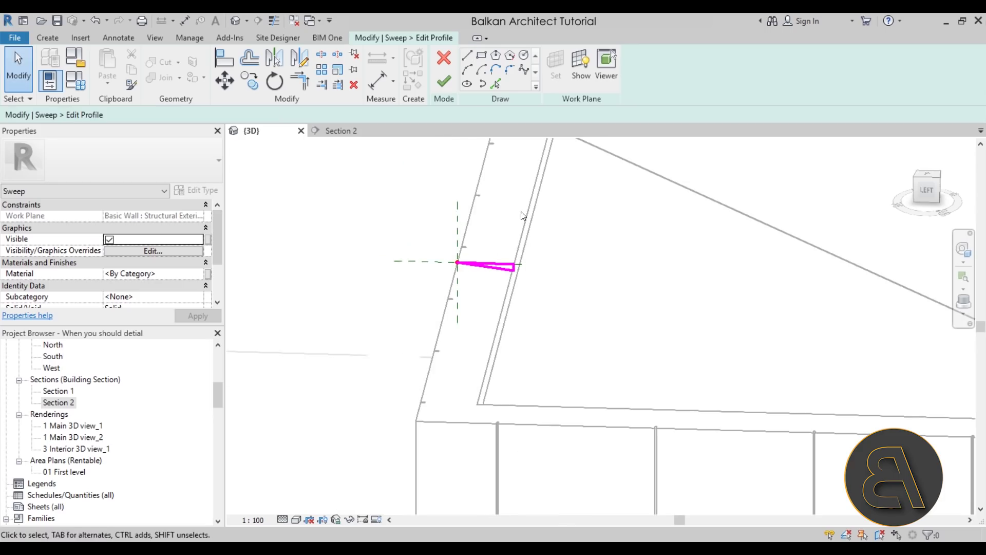
left_click(444, 81)
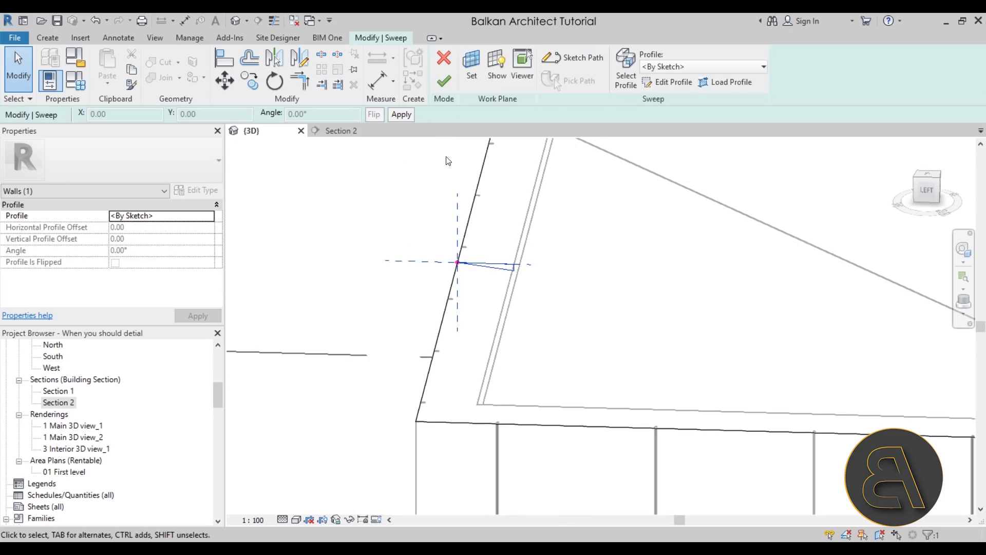
Finish the sweep, set it to Void in Properties, and start Cut Geometry
left_click(445, 81)
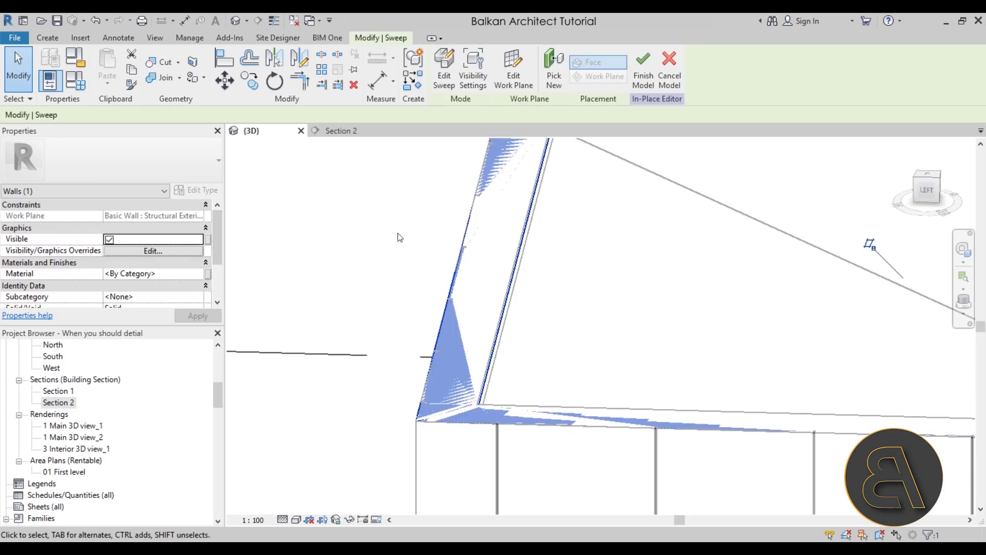
scroll(359, 262, "down", 3)
scroll(121, 296, "down", 2)
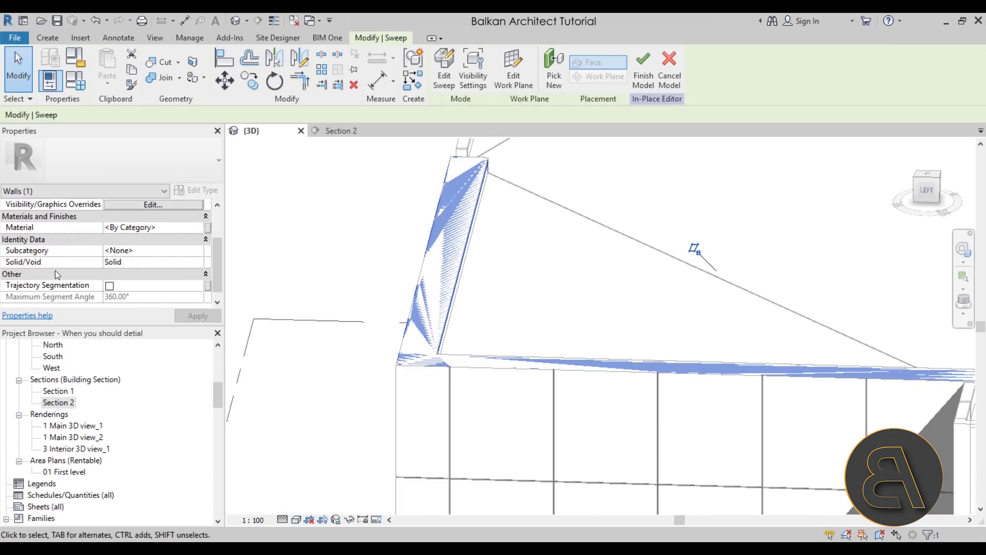
left_click(198, 265)
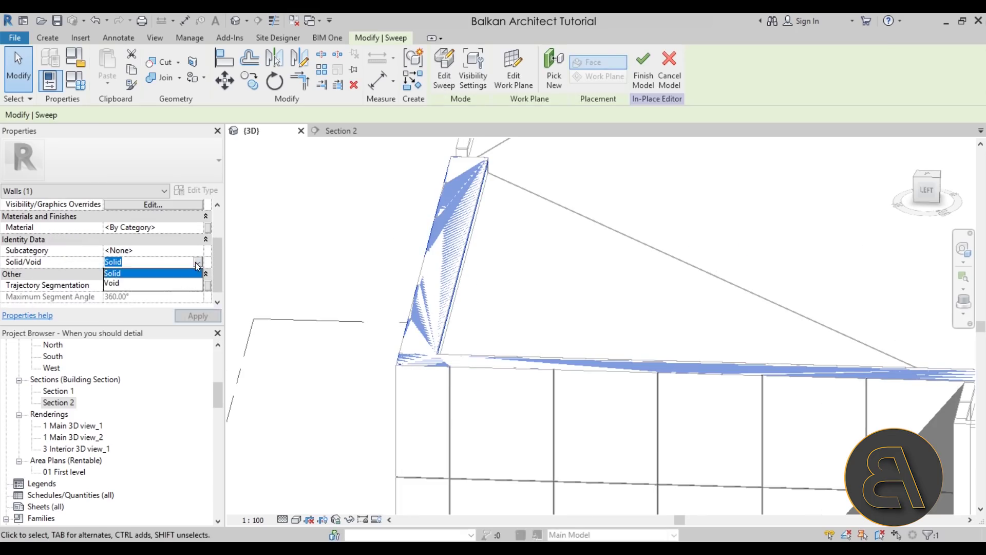
left_click(139, 284)
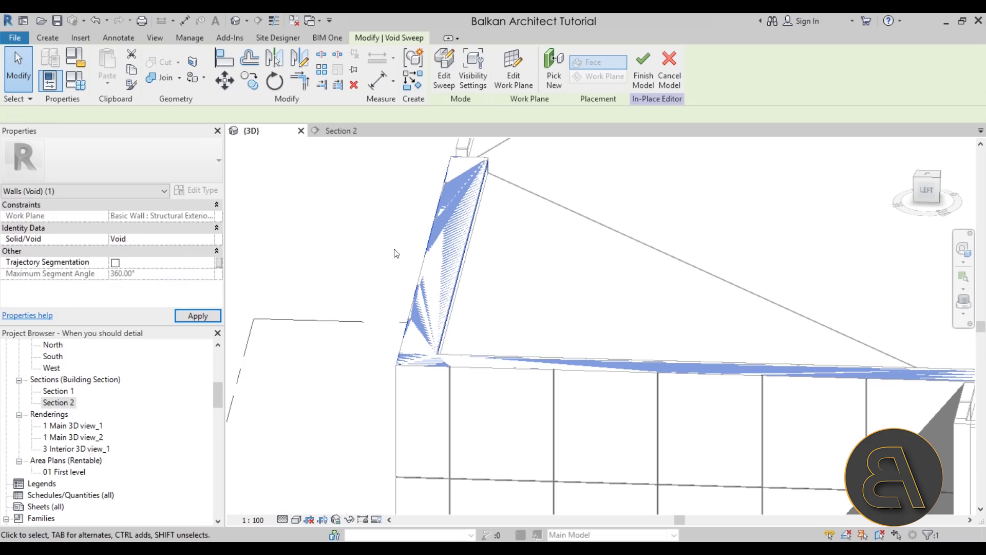
left_click(359, 247)
middle_click_drag(359, 247, 446, 262, "shift")
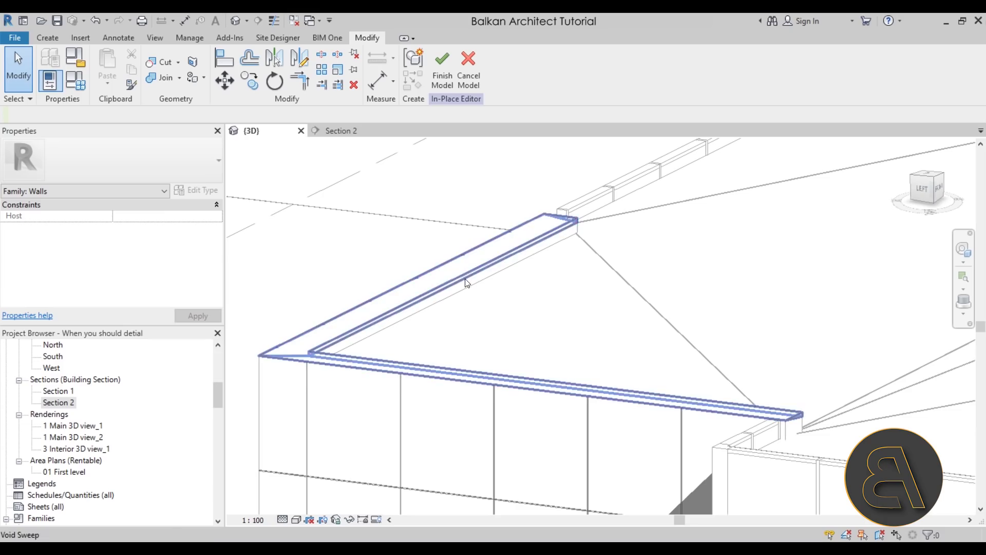
left_click(162, 64)
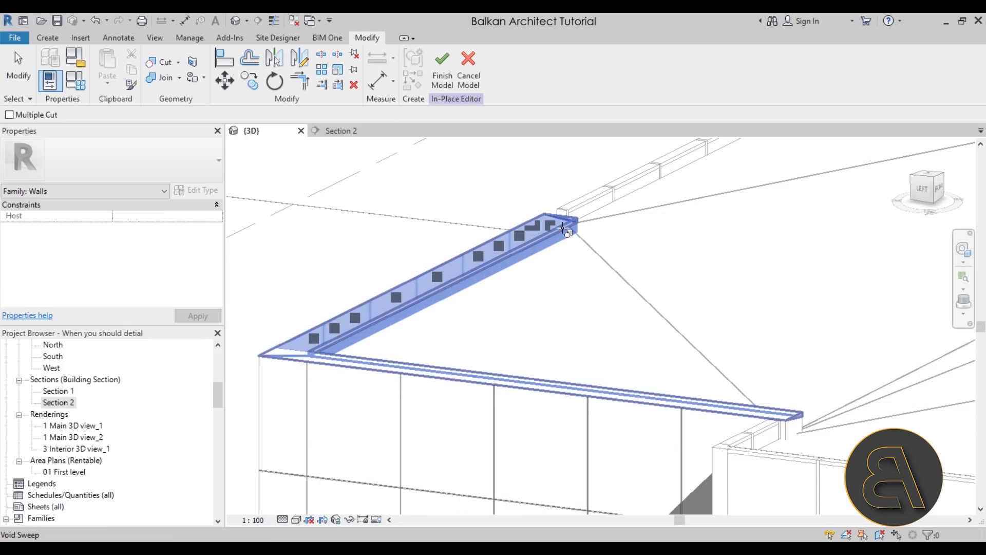
scroll(327, 379, "up", 1)
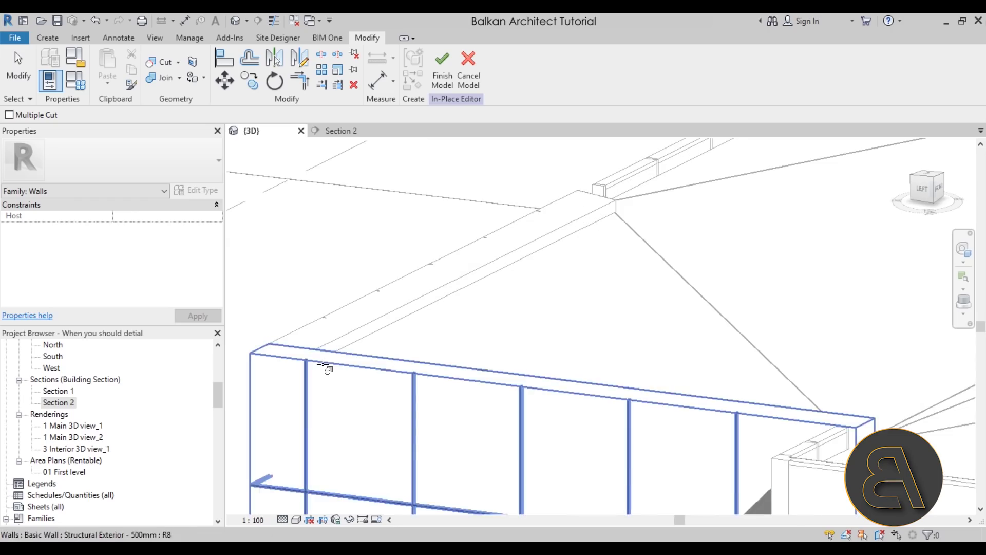
middle_click_drag(336, 327, 432, 383, "shift")
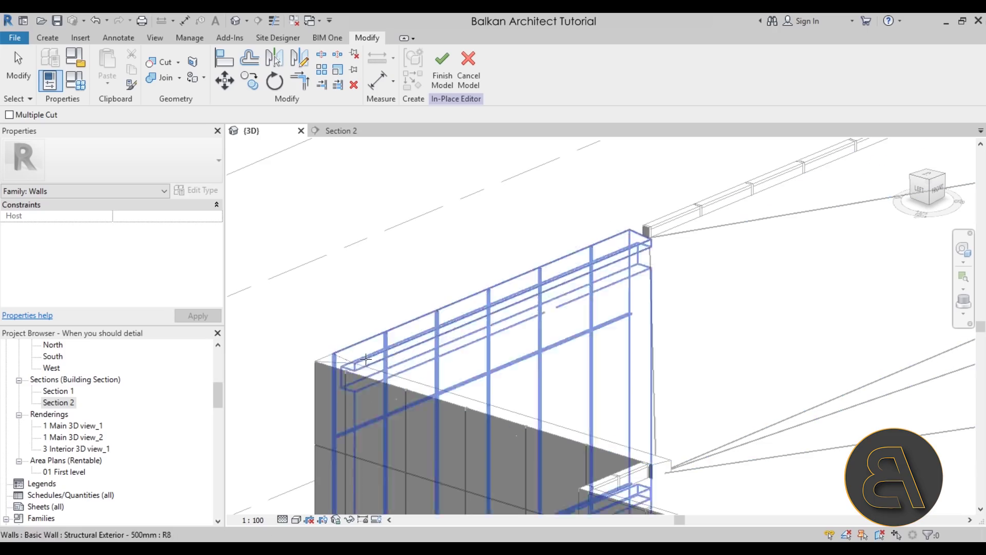
scroll(339, 362, "up", 2)
scroll(334, 360, "down", 2)
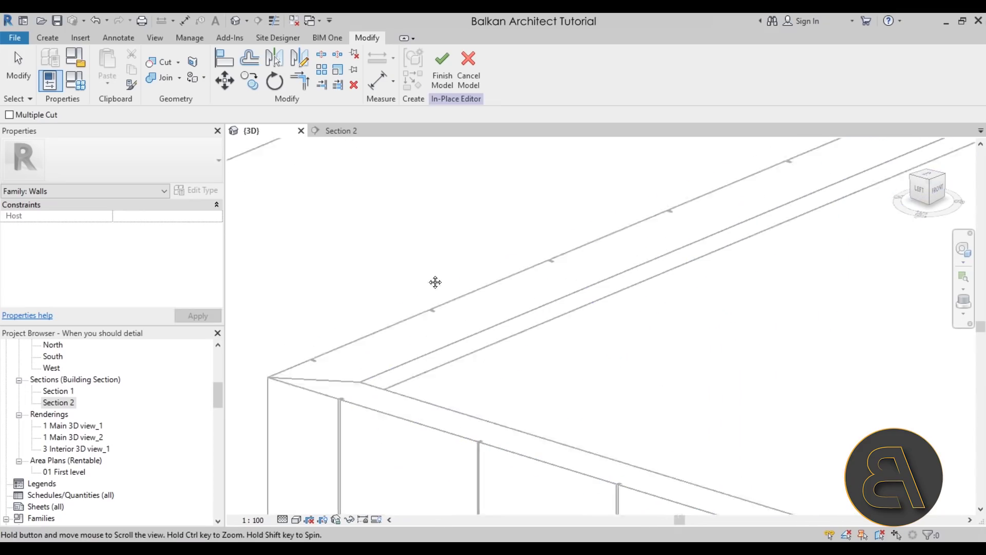
scroll(429, 335, "down", 1)
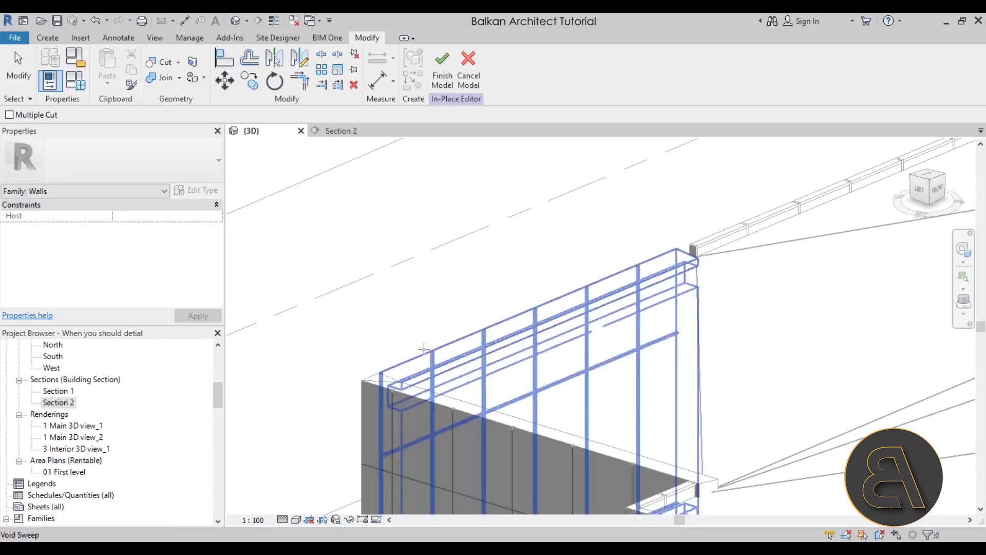
scroll(379, 396, "up", 2)
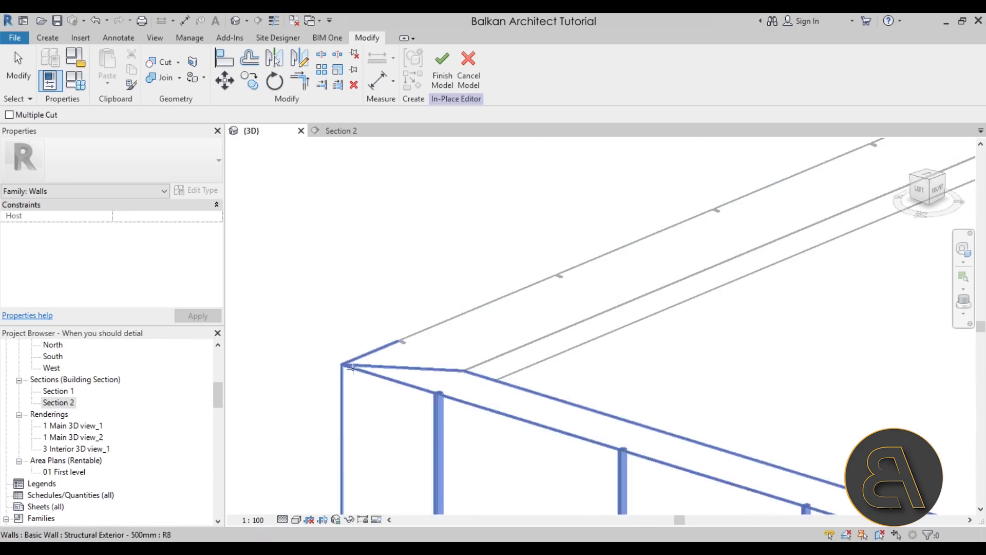
scroll(346, 308, "down", 2)
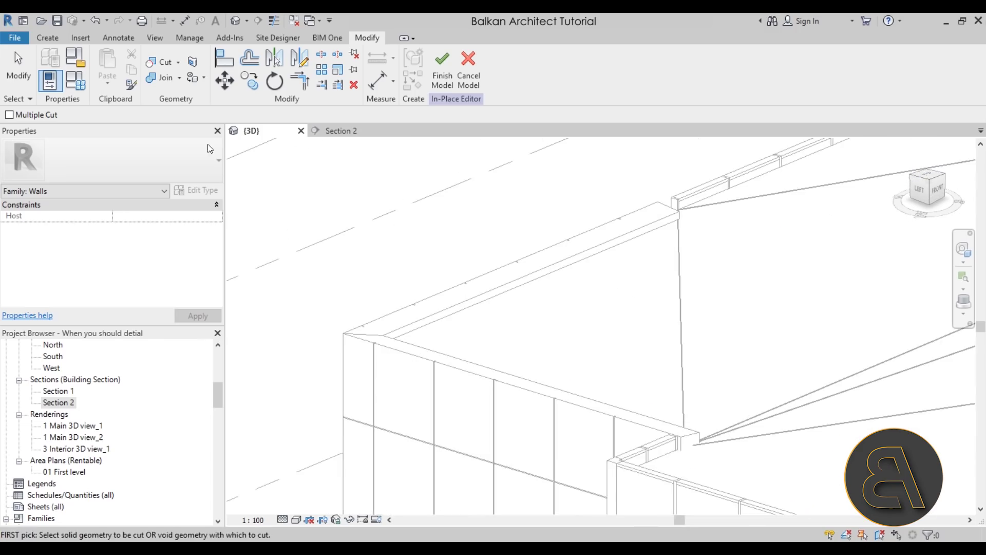
Start a second sweep with its path along the side and front walls' top edges
left_click(47, 39)
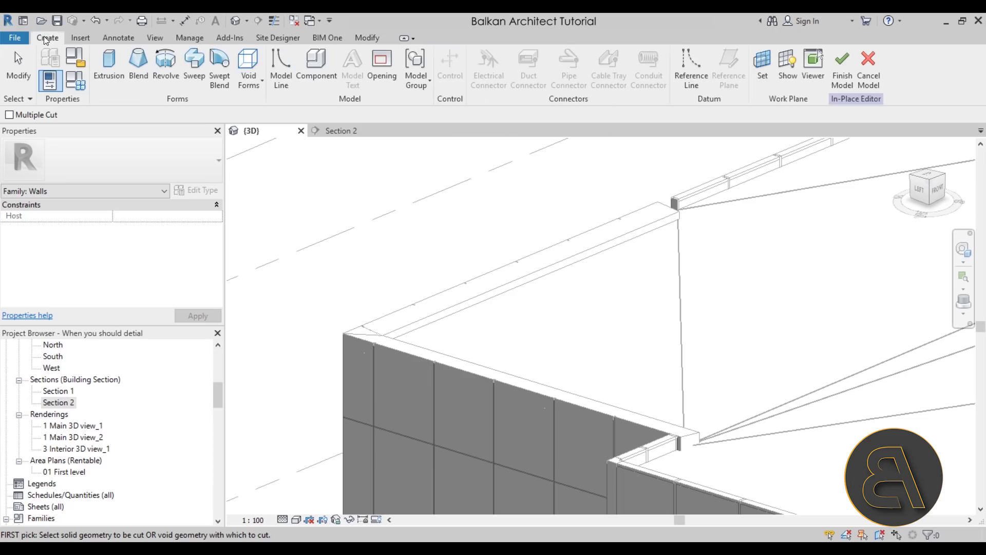
left_click(193, 82)
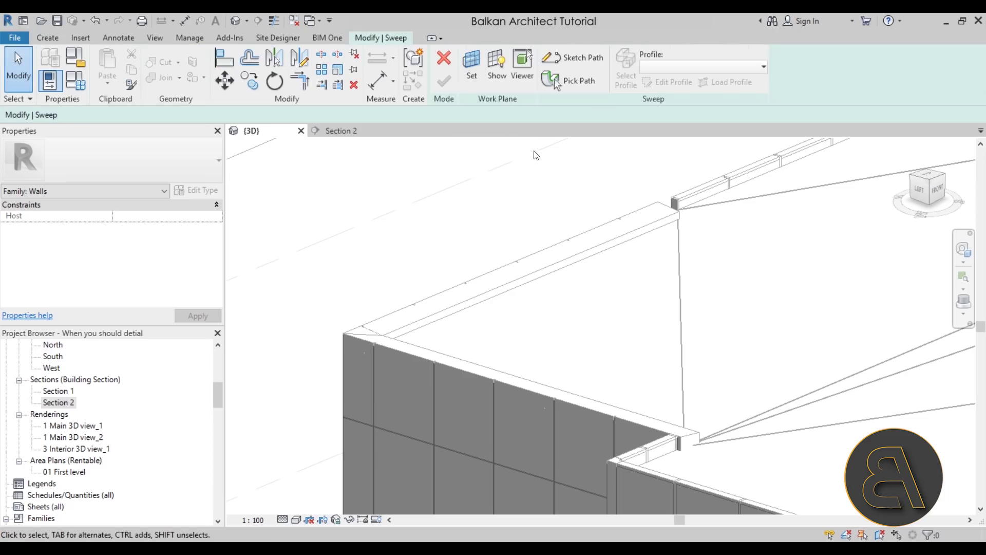
left_click(577, 65)
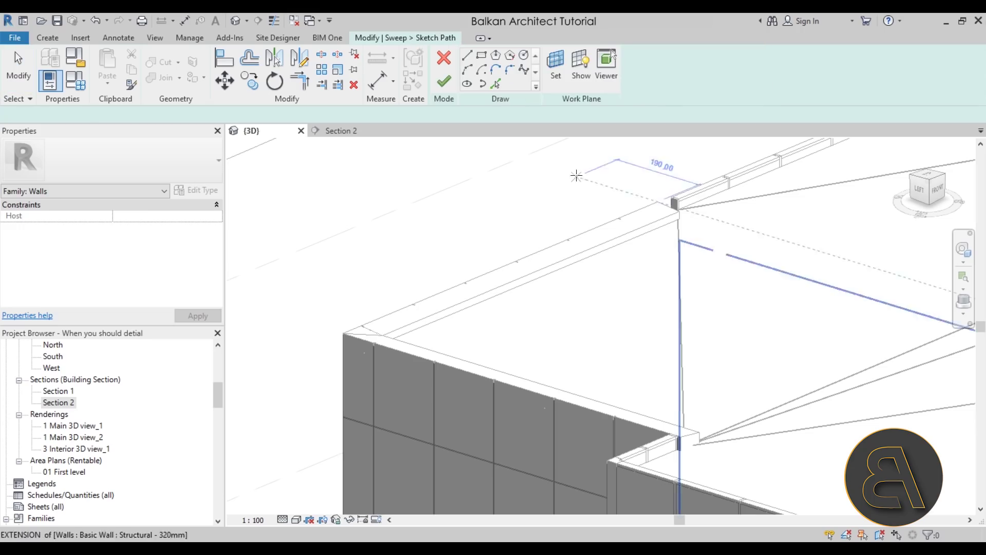
left_click(496, 83)
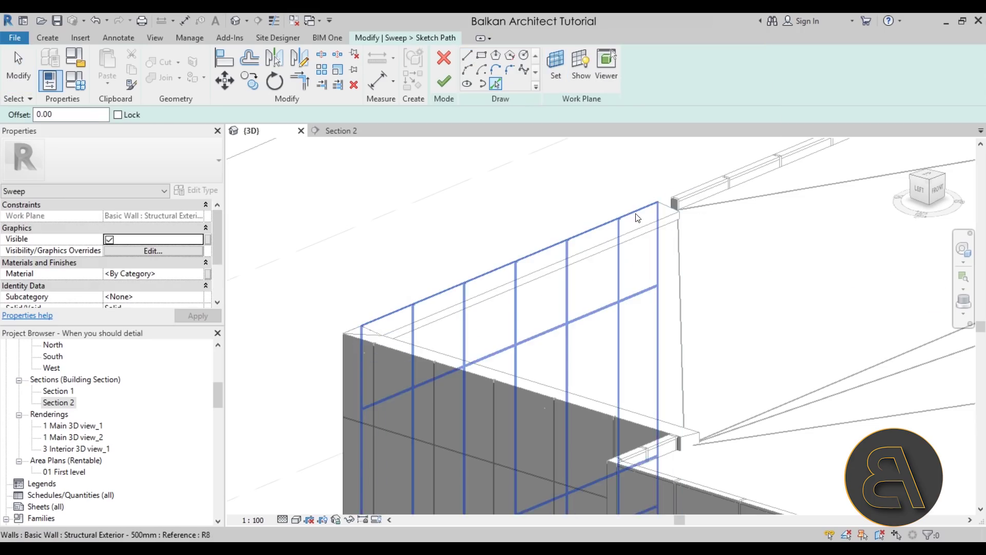
left_click(359, 340)
left_click(364, 344)
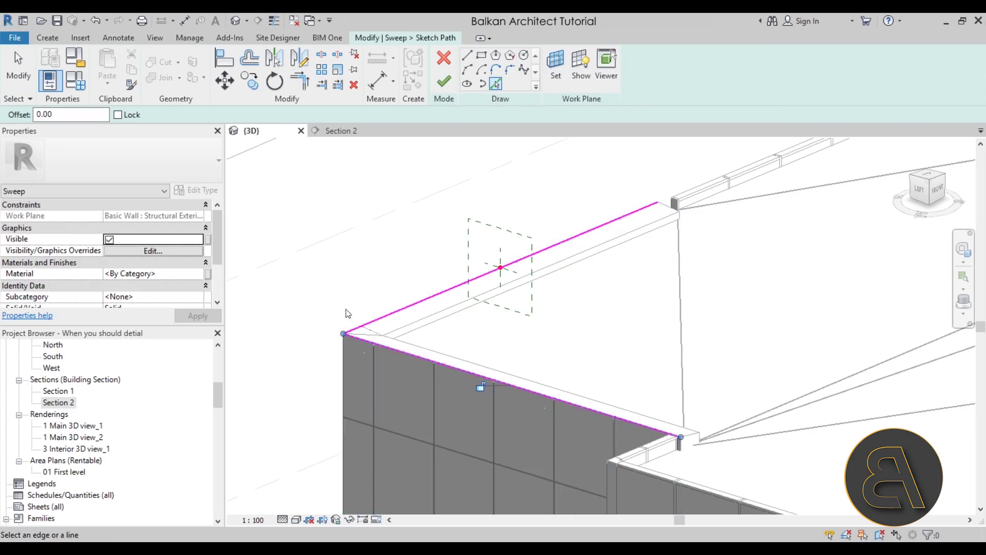
middle_click_drag(364, 344, 405, 329, "shift")
Finish the sweep path and begin editing its profile at the wall corner
left_click(447, 83)
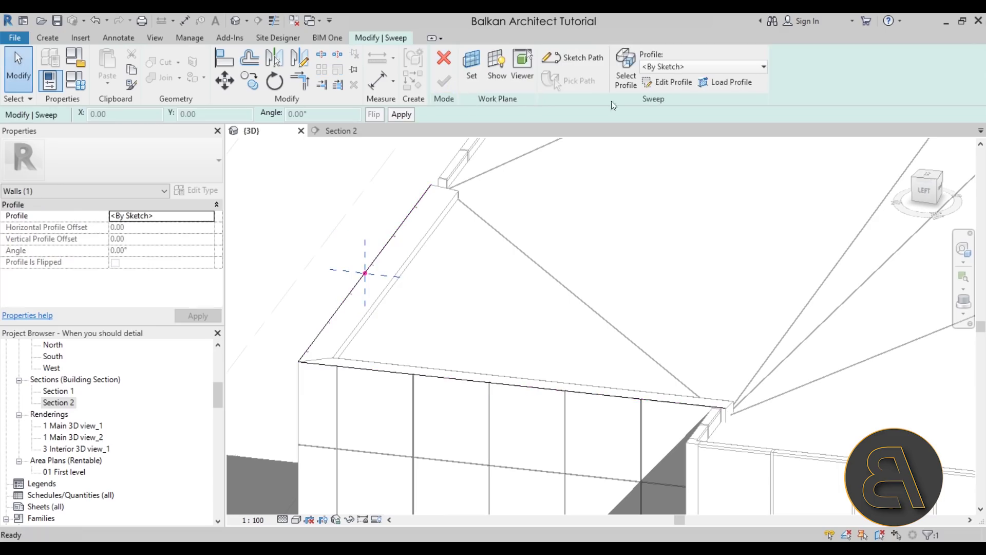
left_click(654, 86)
middle_click_drag(341, 257, 289, 286, "shift")
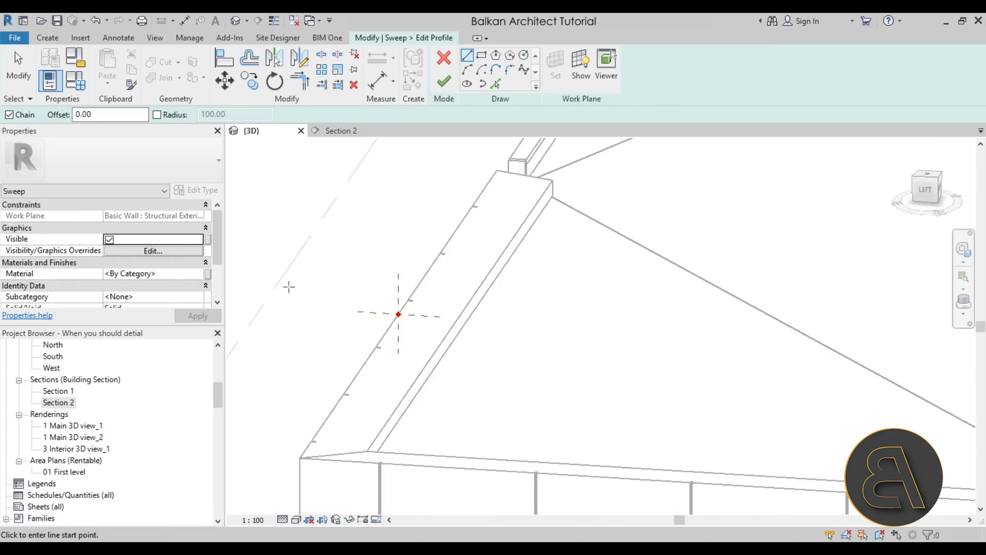
scroll(316, 305, "up", 3)
left_click(495, 84)
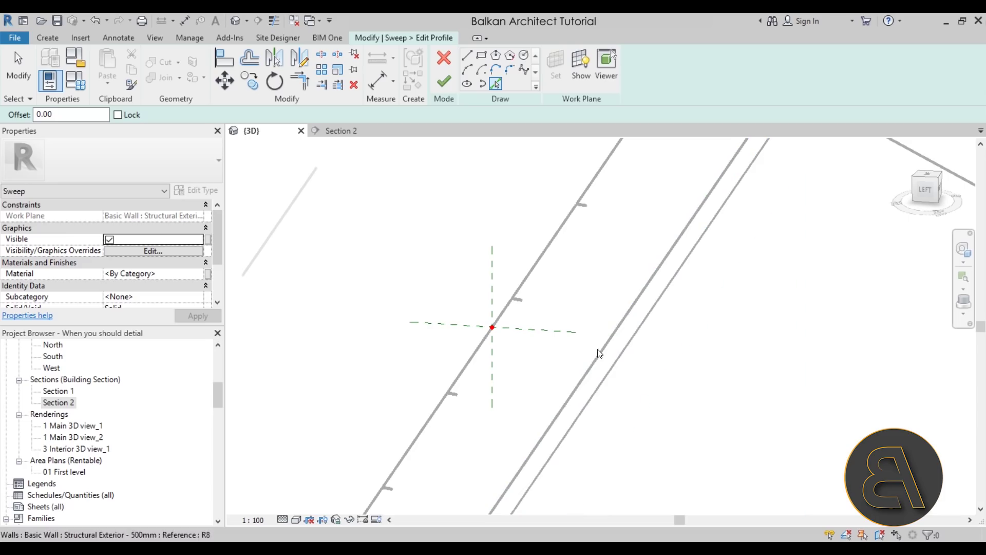
middle_click_drag(487, 355, 492, 332, "shift")
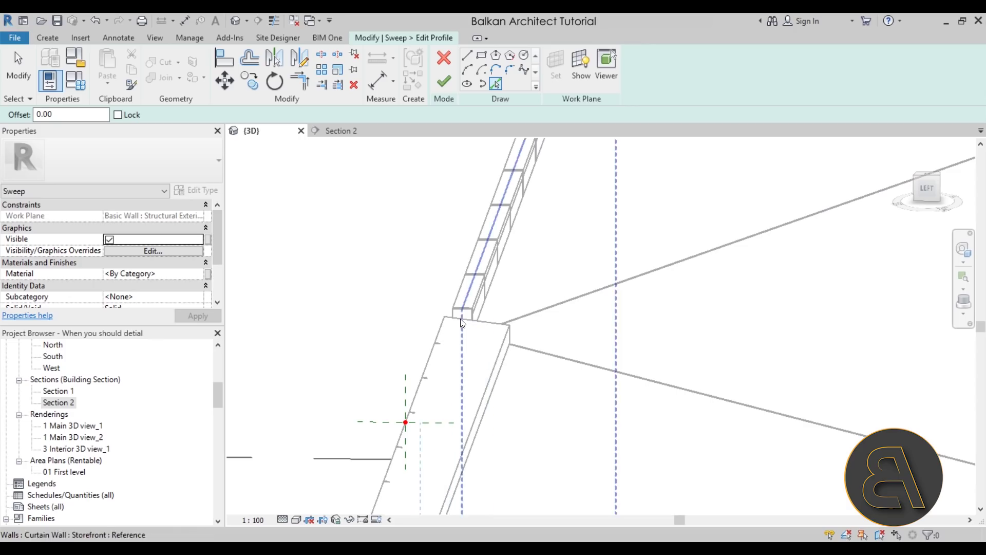
Draw a closed triangular profile with the Line tool at the wall's end
left_click(467, 55)
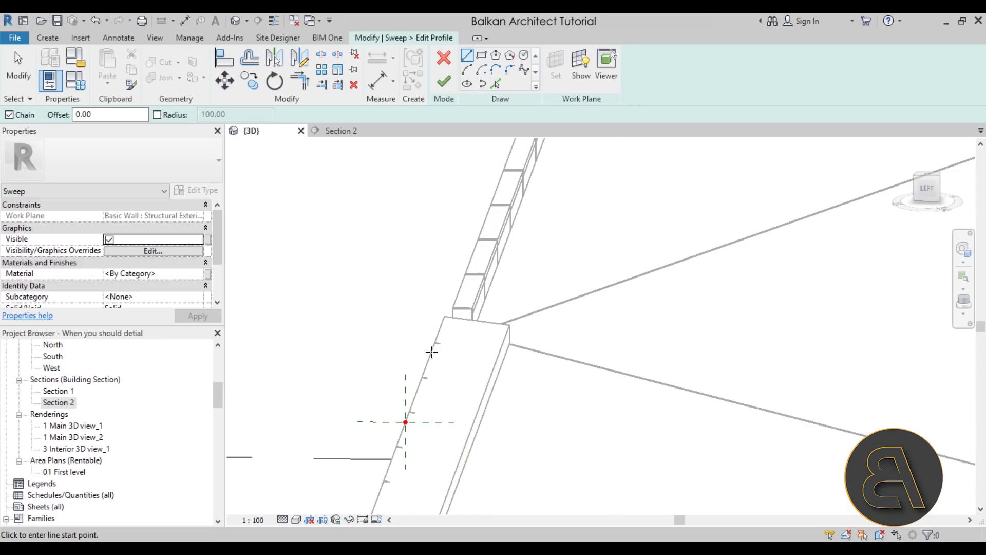
left_click(405, 423)
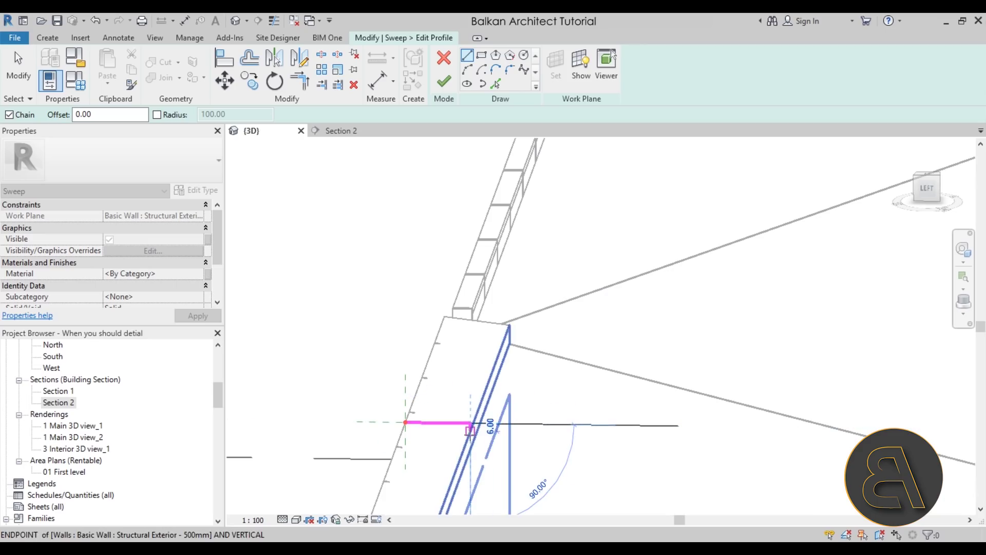
left_click(470, 431)
scroll(468, 434, "up", 3)
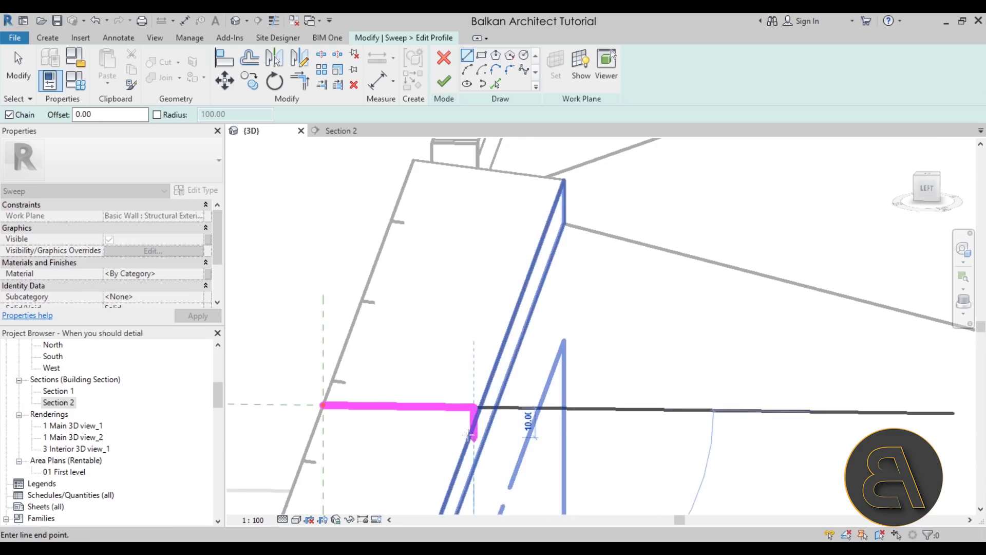
left_click(473, 431)
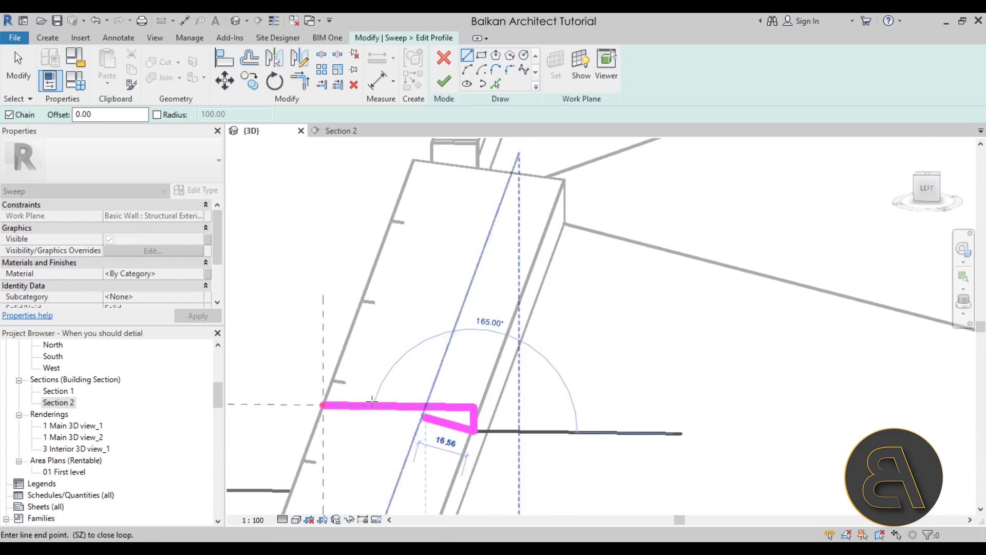
left_click(321, 405)
key("Escape")
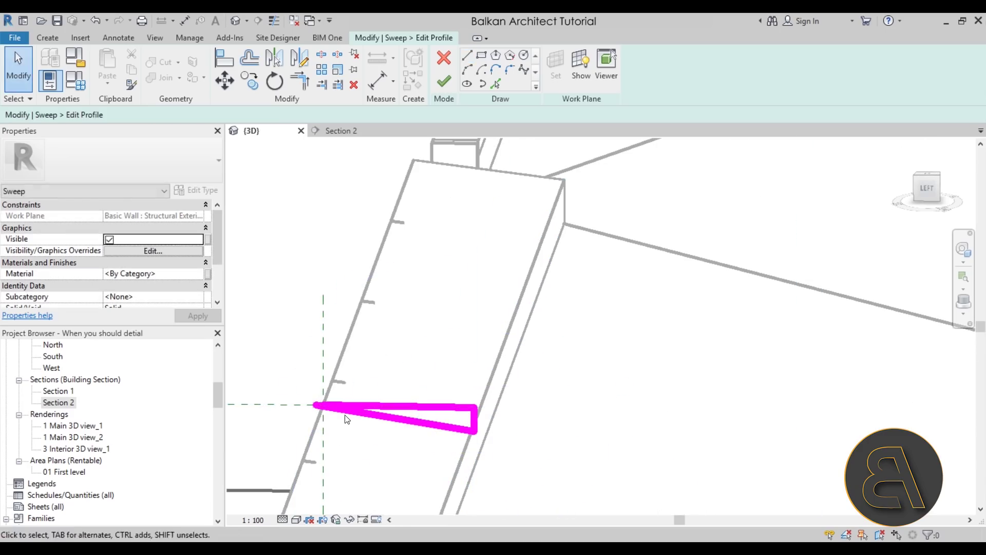
Delete the triangle's top and vertical lines, keeping only the diagonal
left_click(326, 405)
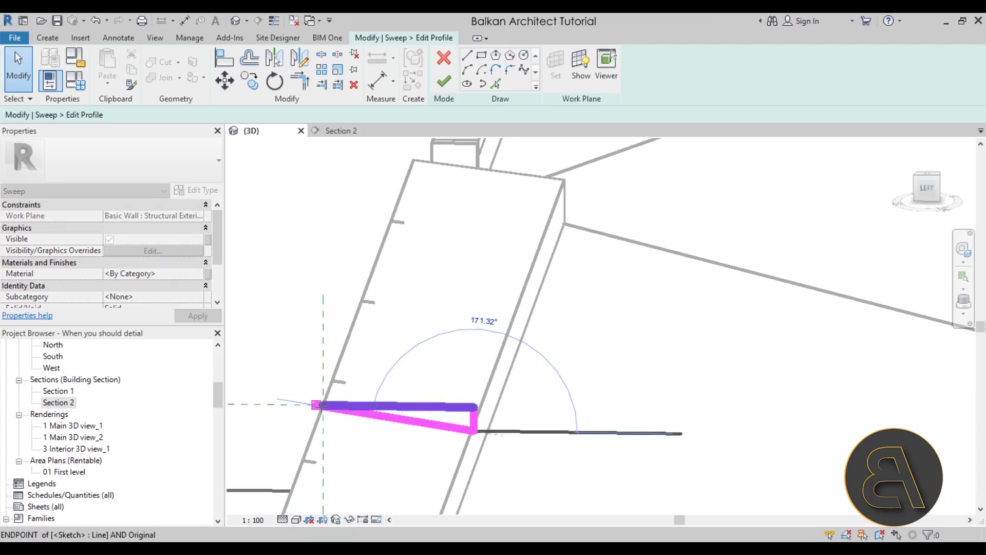
left_click(440, 418)
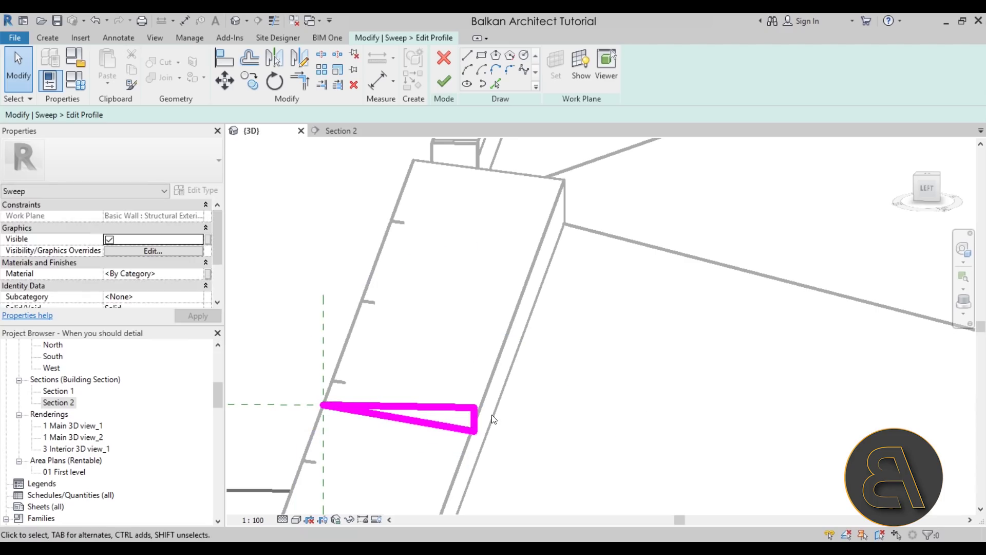
left_click_drag(492, 415, 458, 406)
key("Delete")
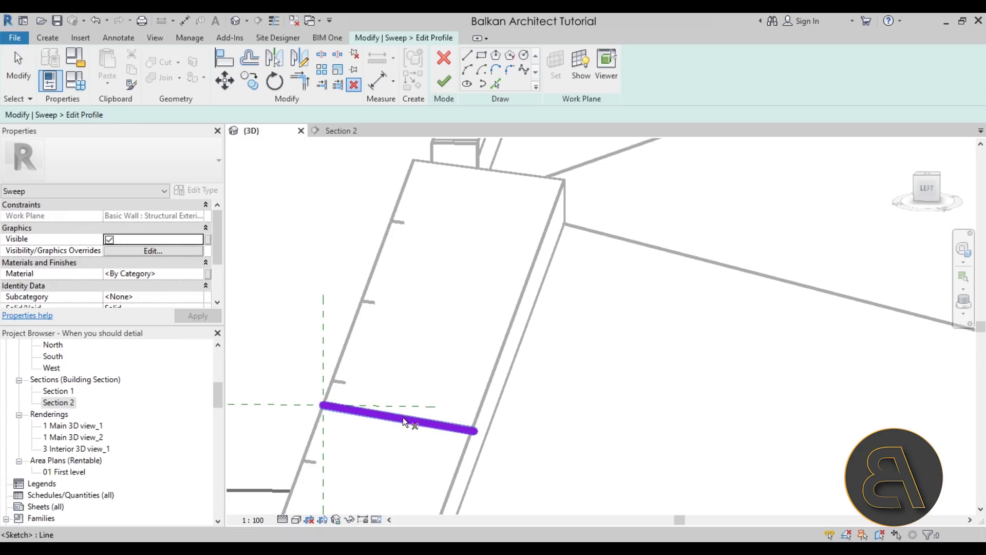
Move the sloped line onto the wall top, stretch it to 55.00, and enable Thin Lines
left_click(404, 417)
left_click_drag(404, 417, 399, 406)
scroll(328, 404, "up", 3)
left_click_drag(319, 374, 299, 370)
left_click_drag(663, 428, 679, 430)
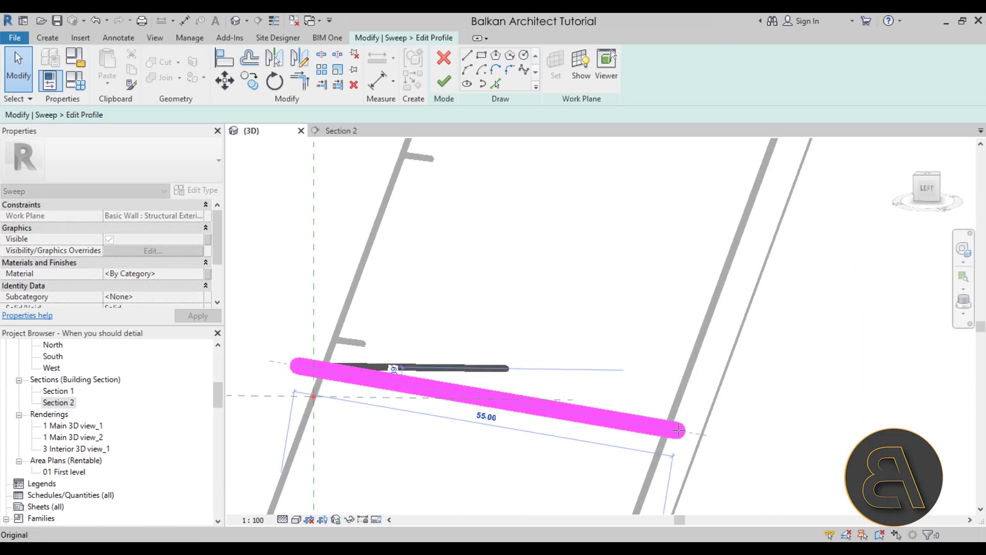
left_click(689, 431)
mouse_move(621, 290)
middle_mouse_down("shift")
mouse_move(580, 334)
mouse_move(554, 391)
mouse_move(493, 288)
middle_mouse_up("shift")
key("Escape")
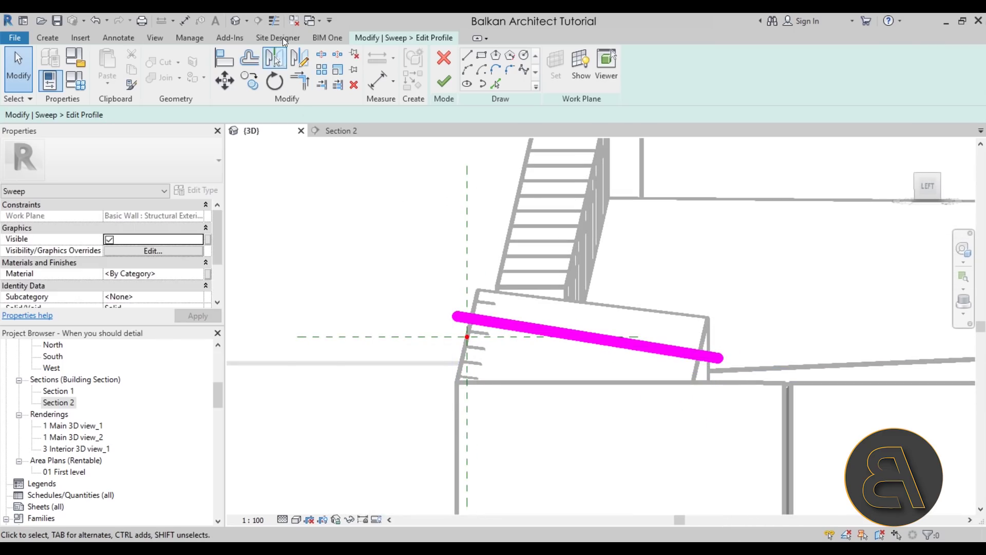
left_click(277, 22)
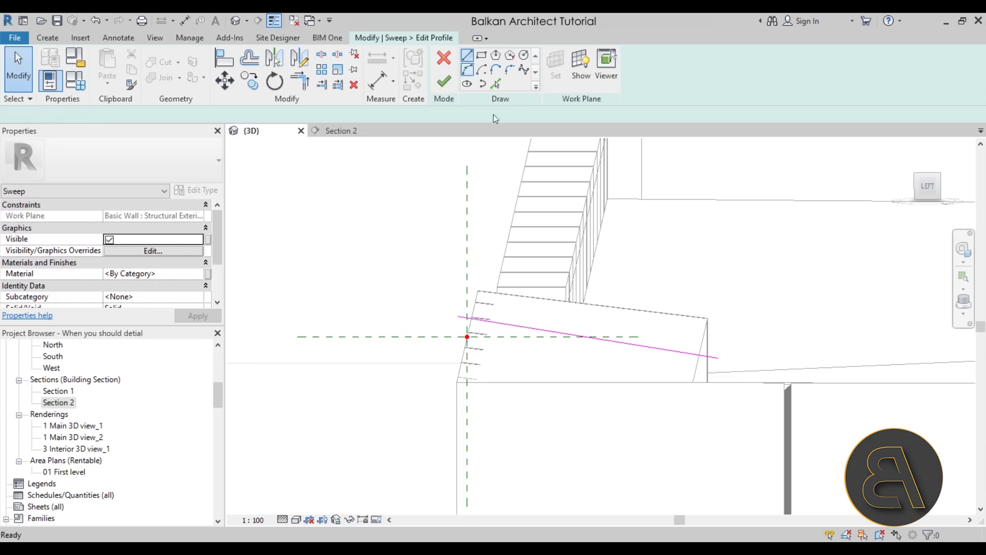
Draw with LI a parallel top line and short downturned ends, closing the coping outline
key("l")
key("i")
scroll(470, 337, "up", 2)
left_click(452, 305)
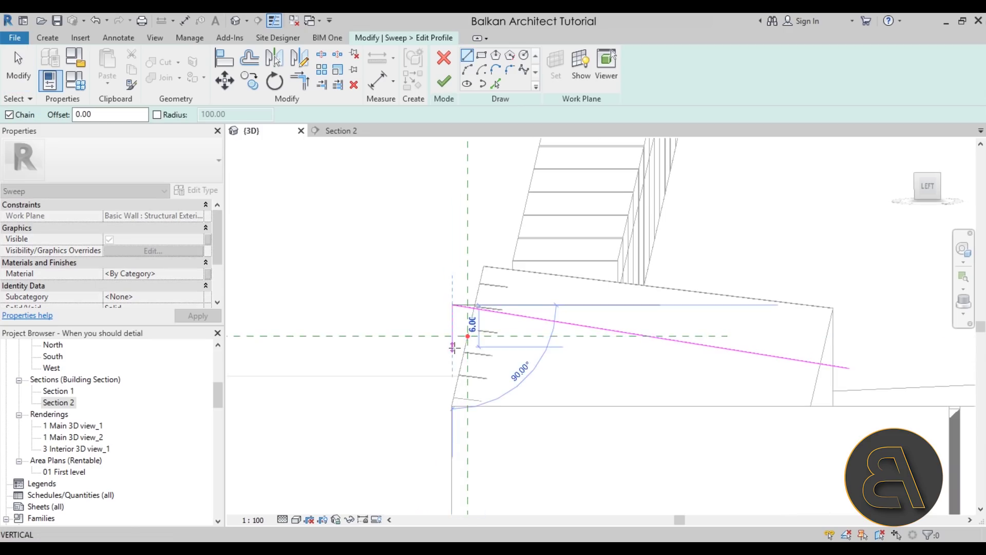
left_click(449, 347)
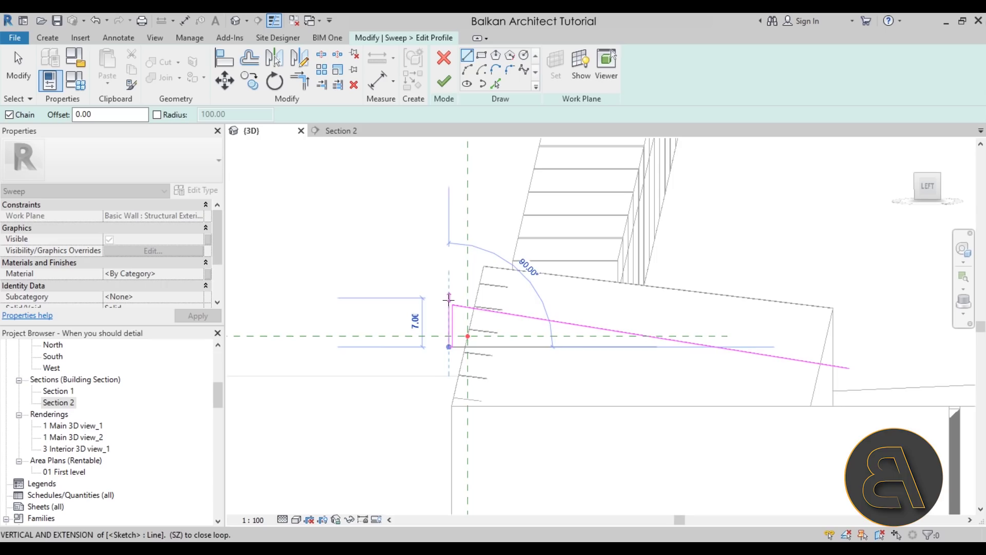
left_click(449, 298)
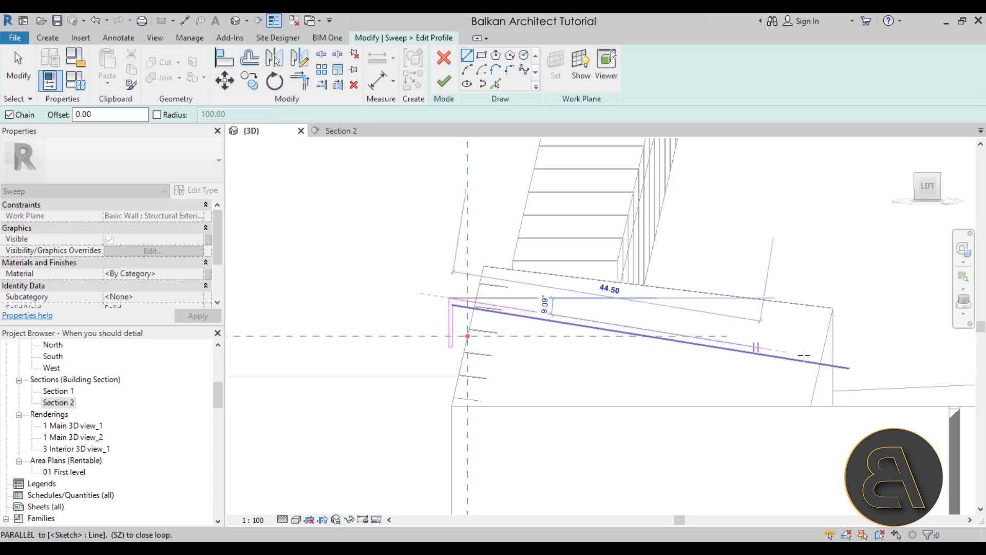
left_click(856, 363)
scroll(861, 391, "up", 2)
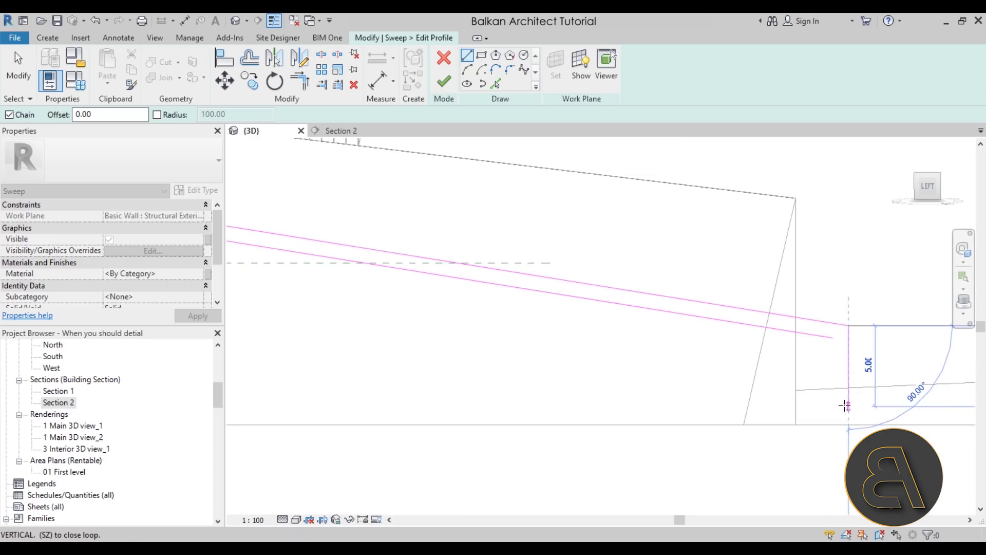
left_click(849, 406)
left_click(833, 406)
left_click(833, 338)
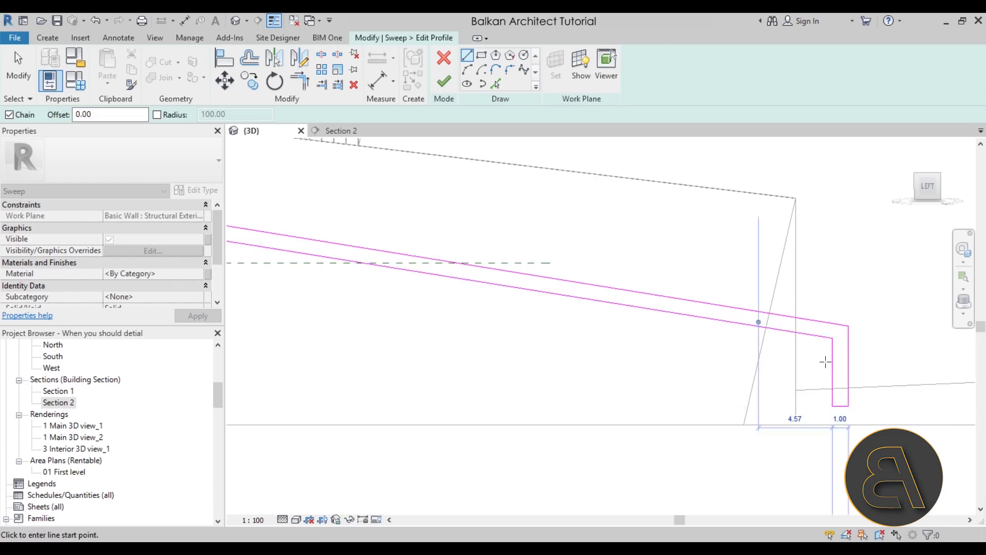
key("Escape")
key("Escape")
scroll(591, 326, "down", 8)
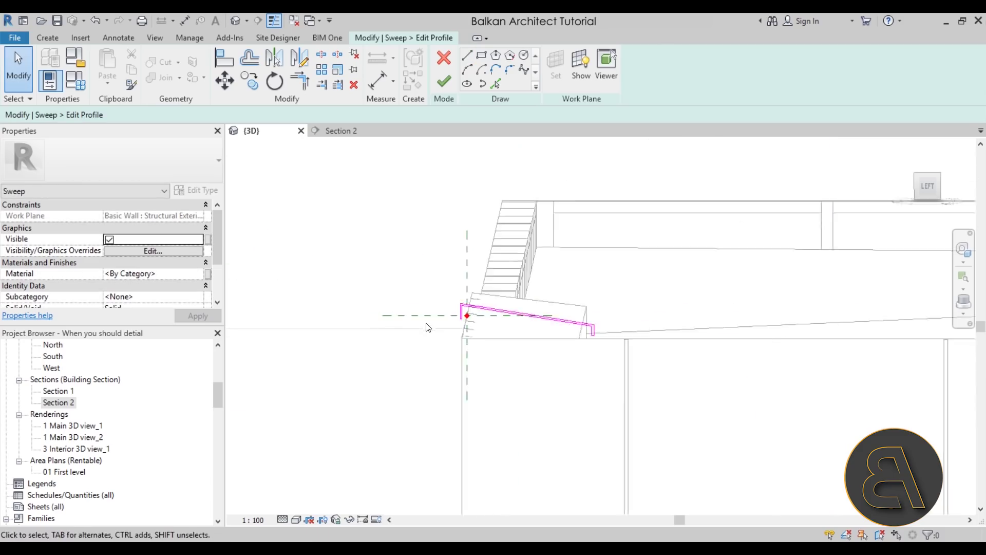
Finish the coping sweep and Walls 1 model, check the roof edge in 3D, then view Section 2
left_click(435, 85)
left_click(441, 82)
mouse_move(359, 215)
middle_mouse_down("shift")
mouse_move(634, 251)
mouse_move(551, 309)
mouse_move(514, 288)
mouse_move(480, 357)
mouse_move(458, 331)
mouse_move(478, 390)
mouse_move(446, 288)
middle_mouse_up("shift")
left_click(439, 258)
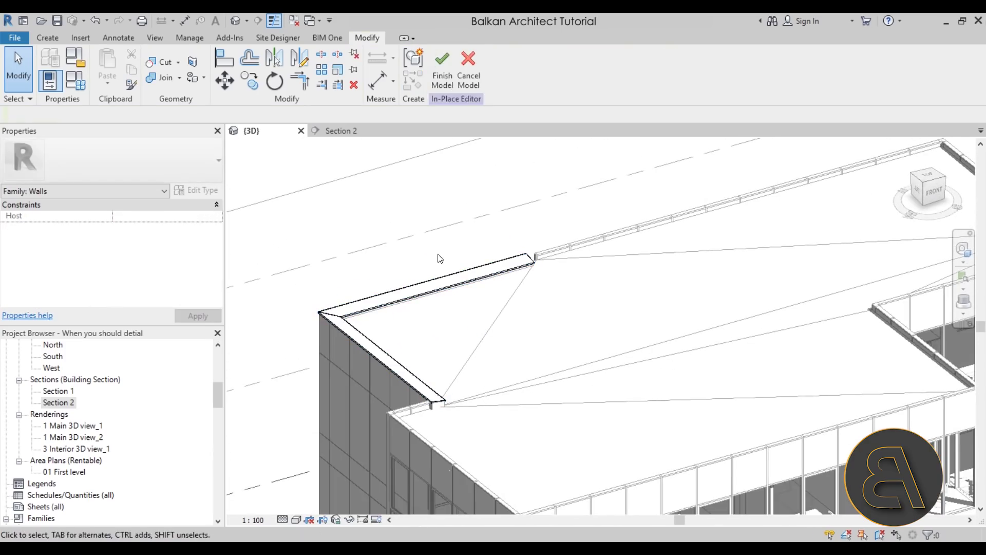
left_click(443, 77)
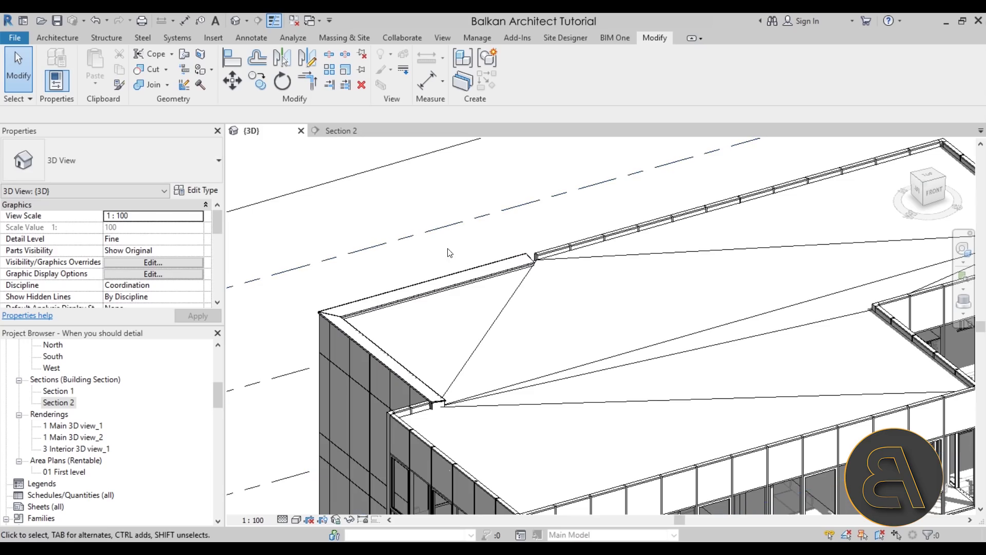
middle_click_drag(446, 266, 334, 304, "shift")
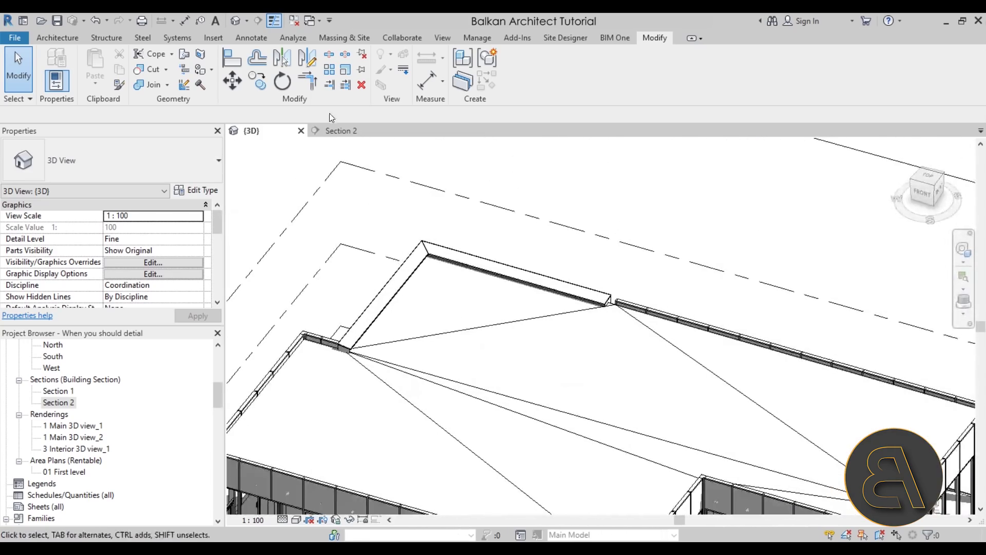
left_click(334, 131)
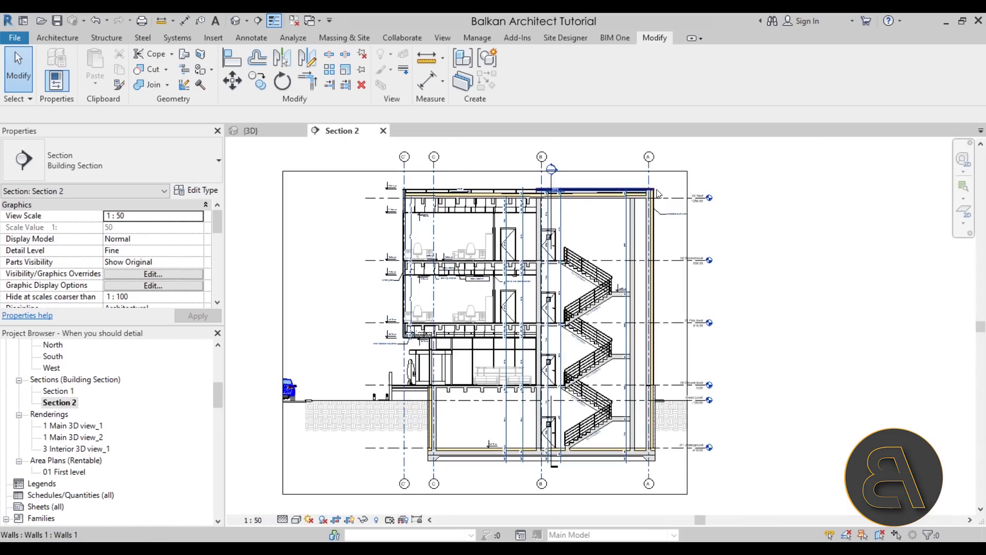
scroll(572, 196, "up", 5)
scroll(572, 197, "up", 4)
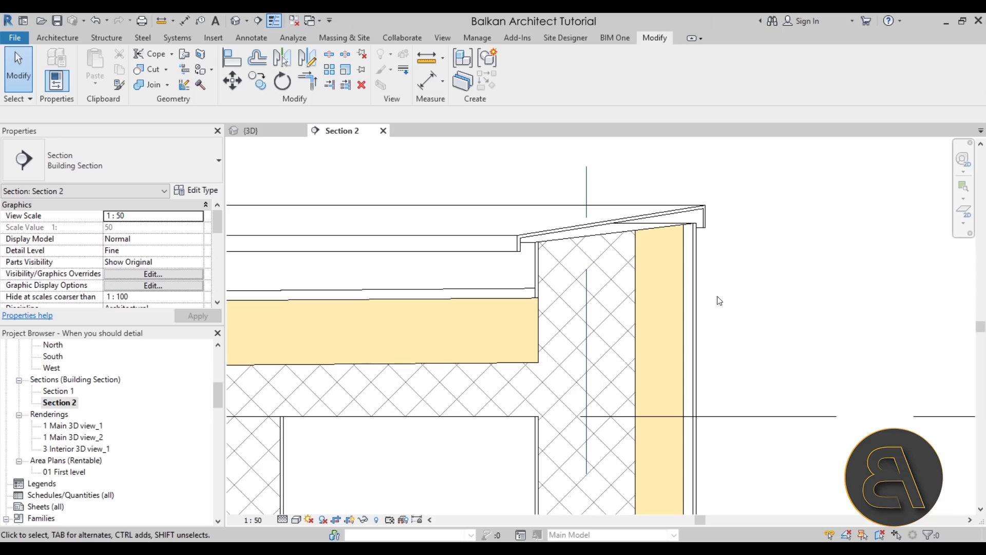
scroll(706, 299, "down", 2)
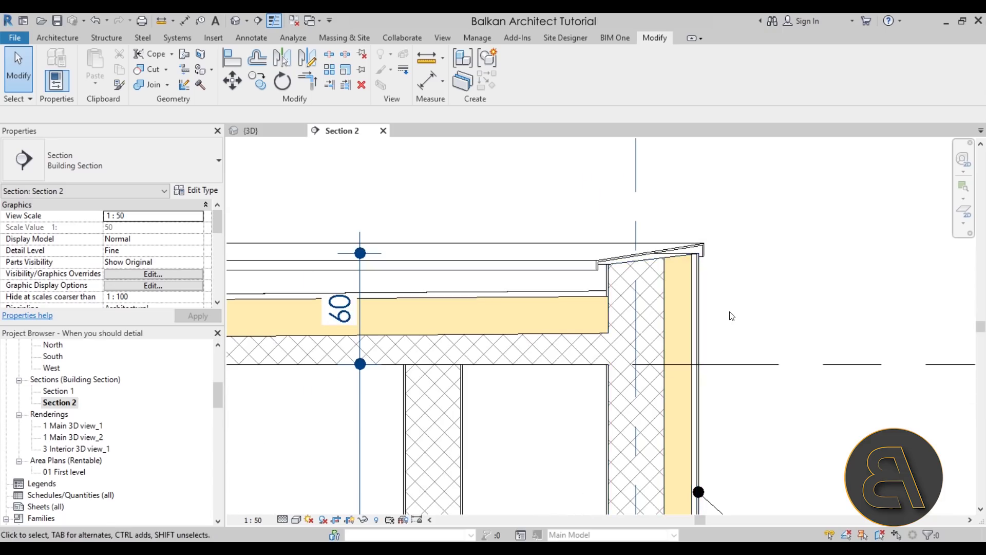
left_click(702, 250)
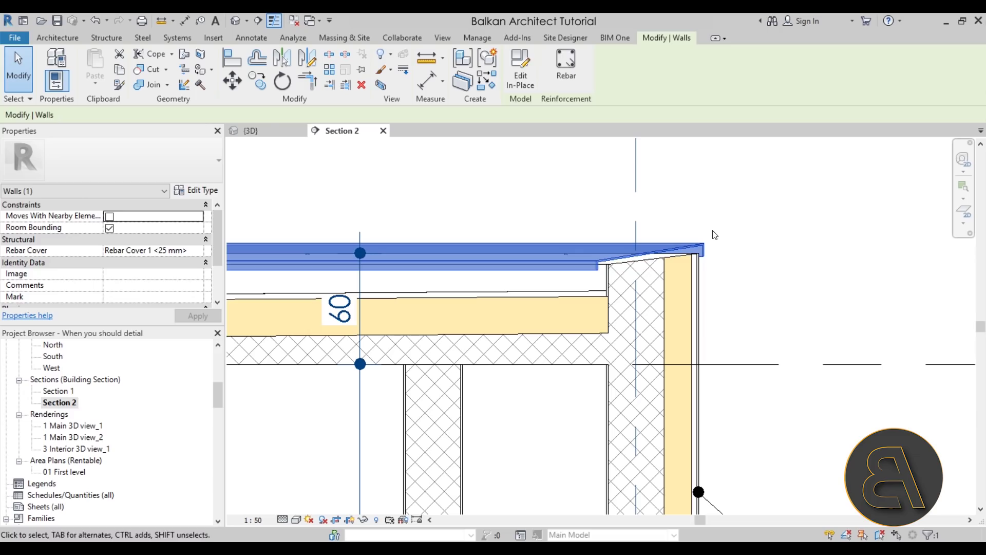
Delete the thin capping wall at the roof edge in Section 2
key("Delete")
left_click(683, 267)
scroll(714, 256, "up", 3)
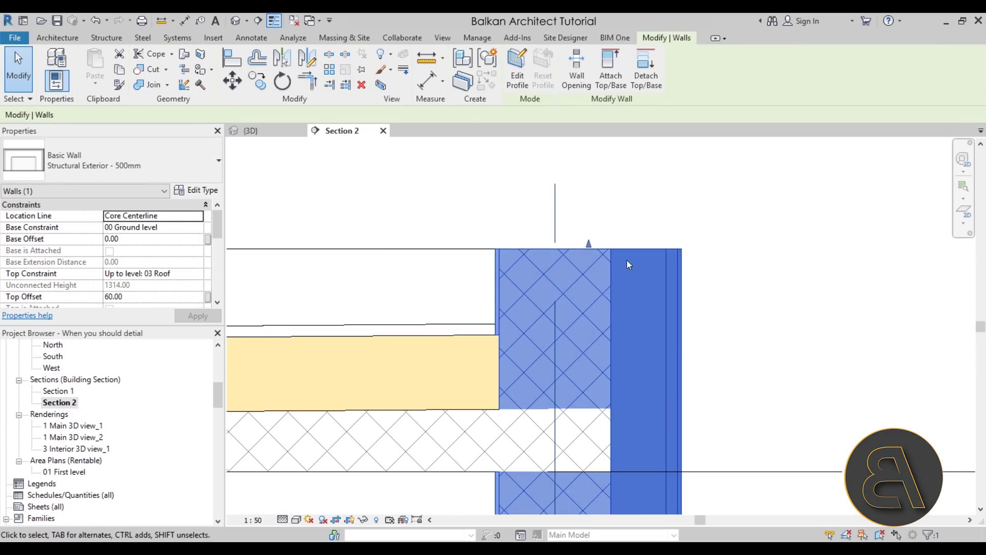
left_click(379, 218)
left_click(451, 38)
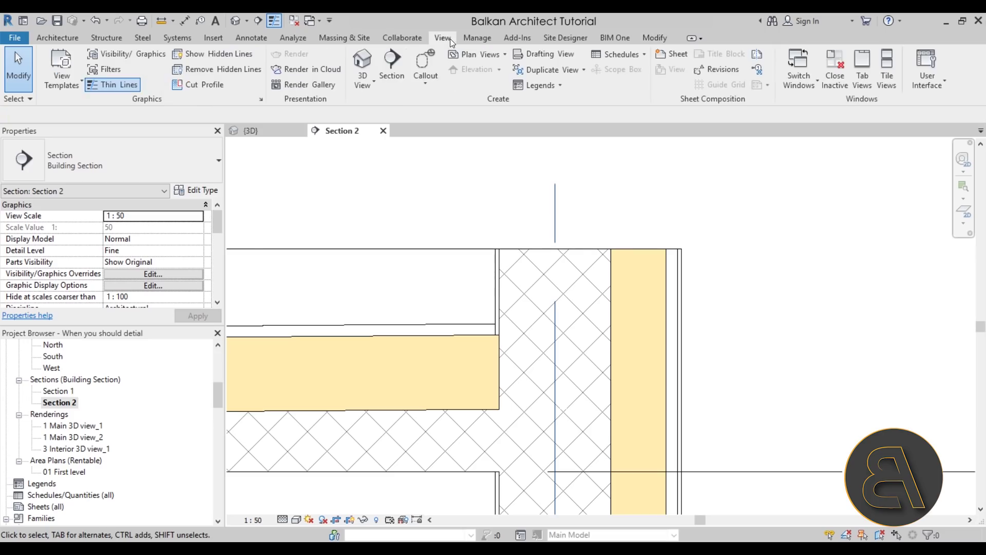
Reshape the wall core's cut profile with a sloped top edge rising toward the outer layer
left_click(197, 85)
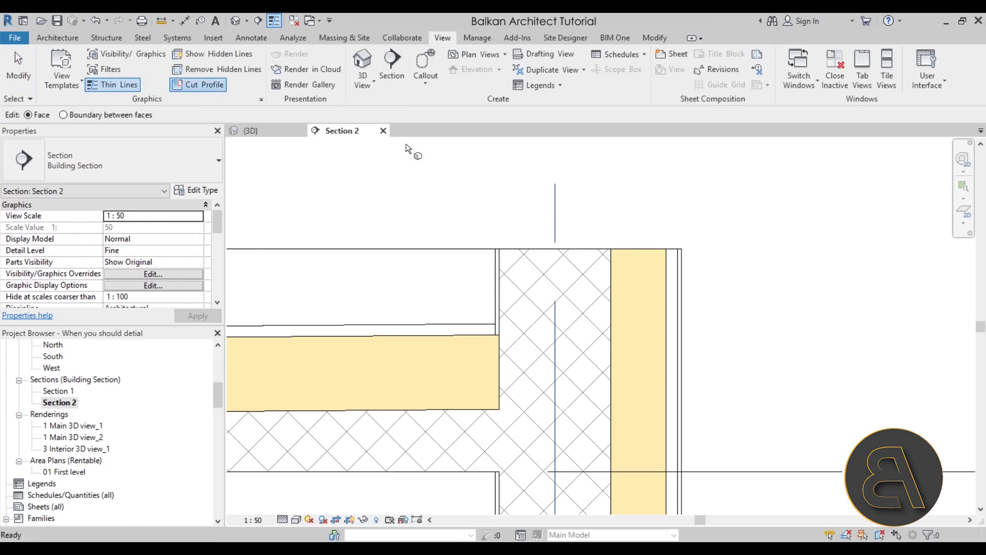
left_click(594, 250)
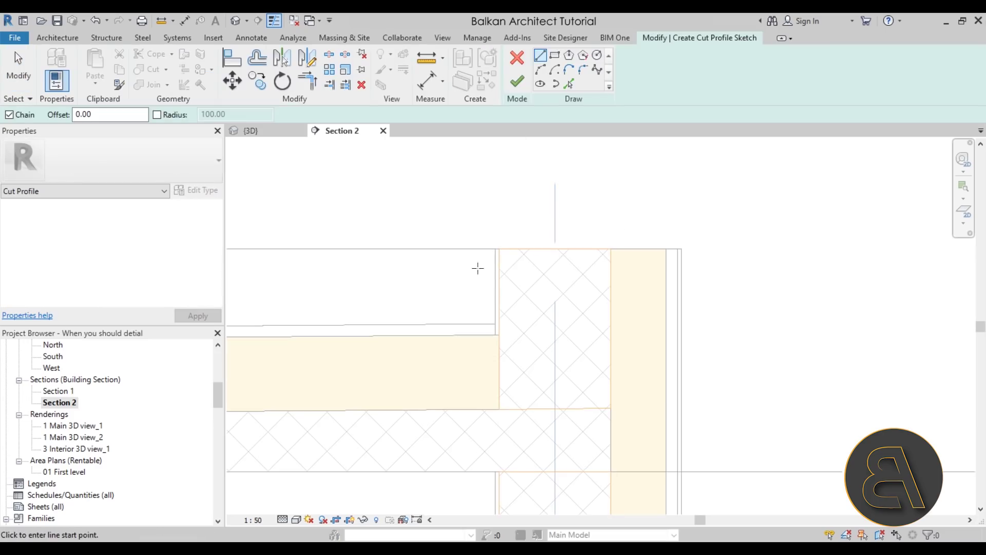
left_click(610, 249)
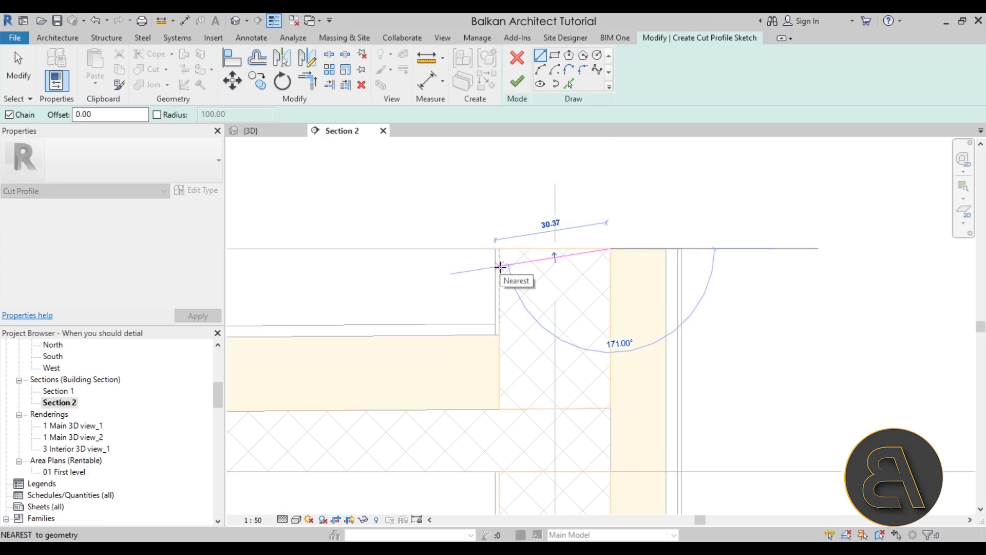
left_click(501, 267)
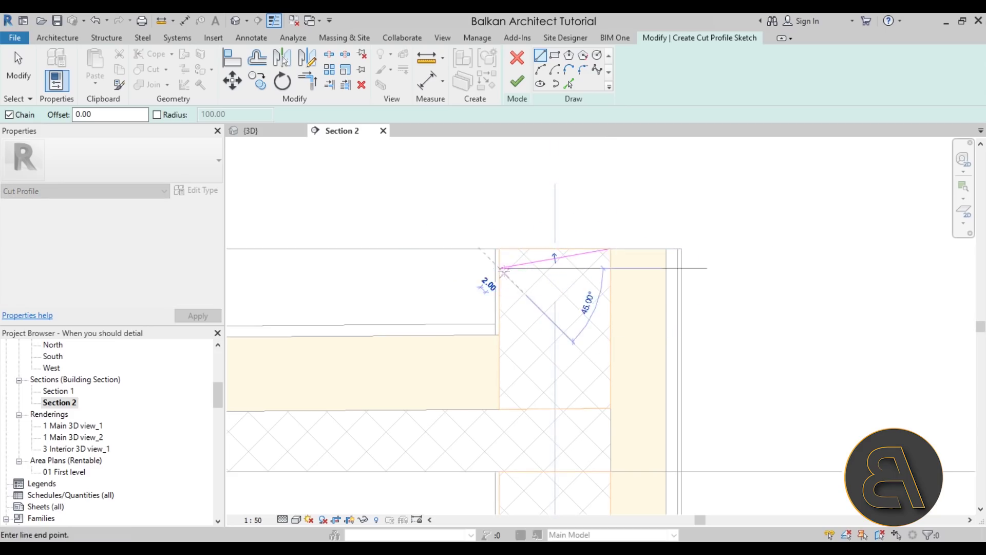
key("Escape")
key("Escape")
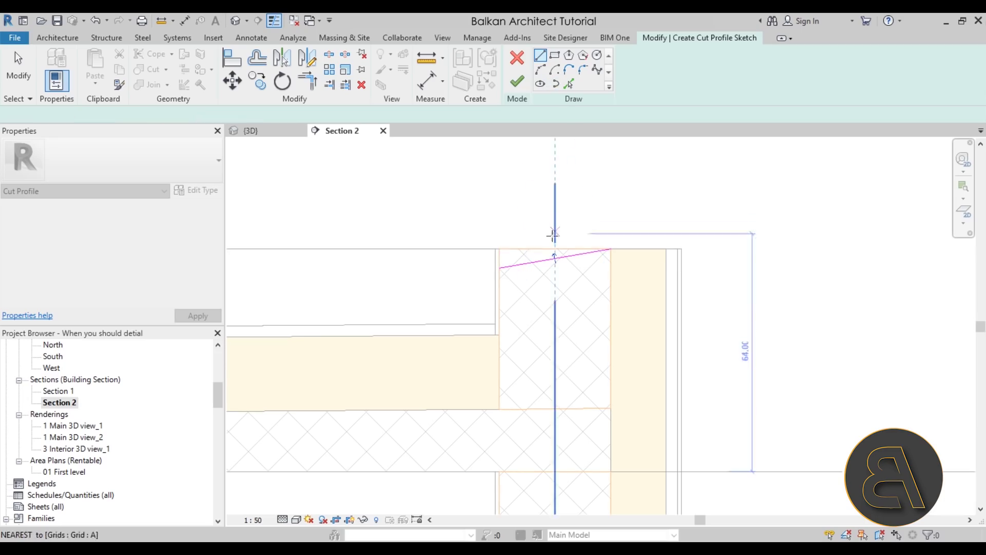
left_click(517, 81)
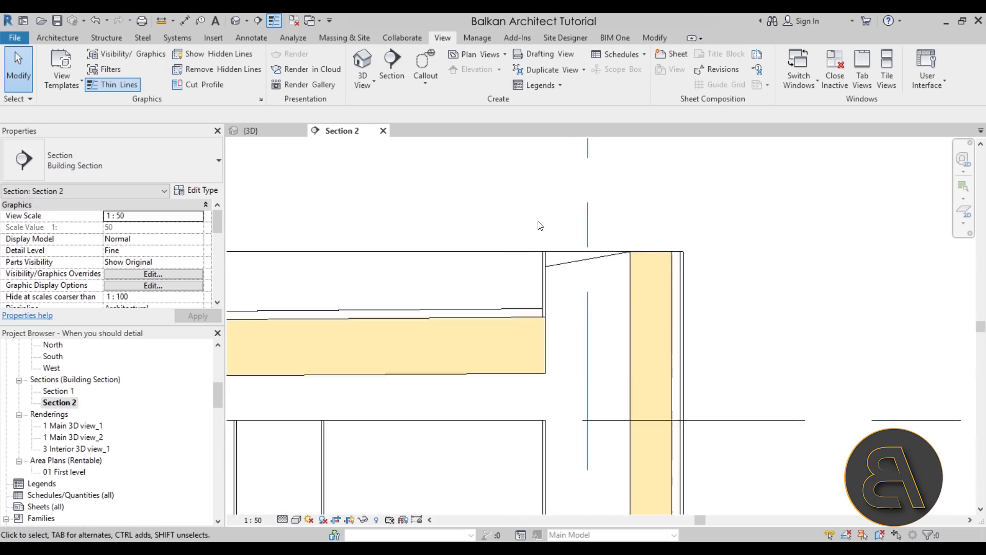
Draw a thin detail line sloping over the parapet, with a short downturn at the outer end
scroll(540, 226, "up", 1)
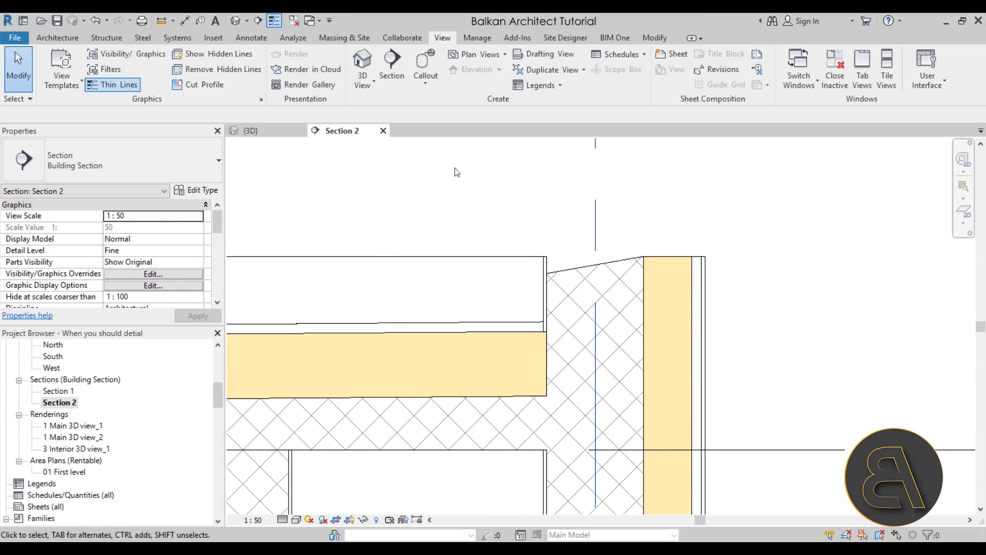
left_click(258, 39)
left_click(285, 50)
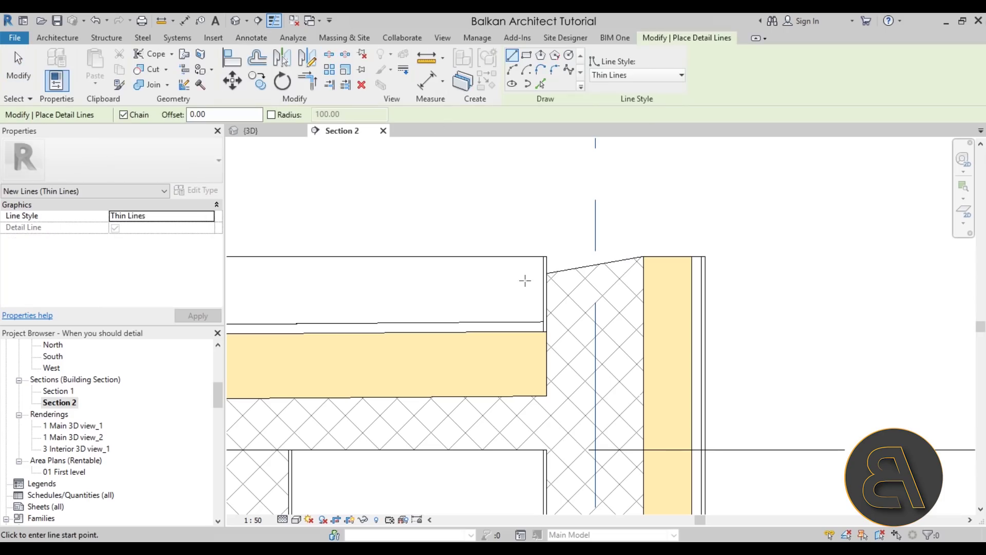
left_click(526, 277)
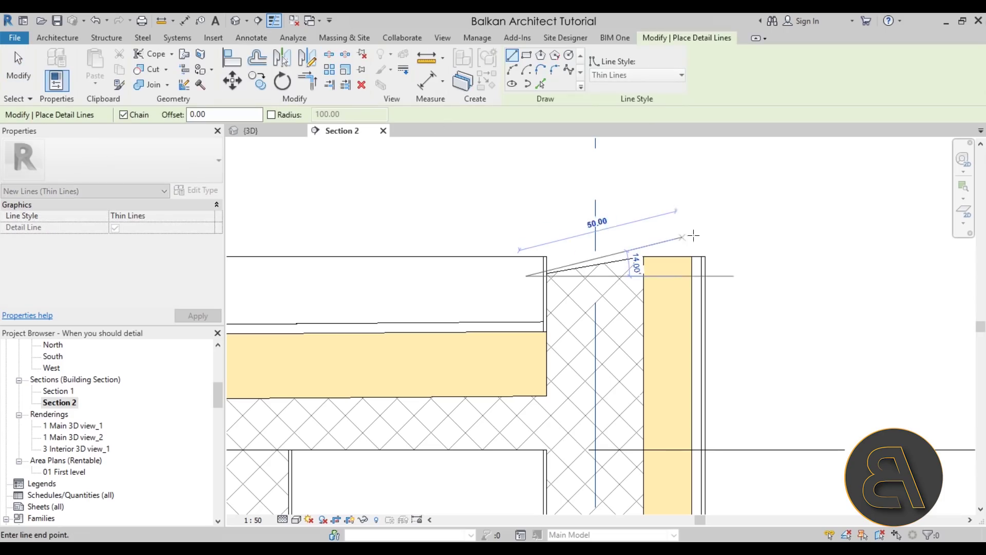
left_click(723, 241)
left_click(724, 260)
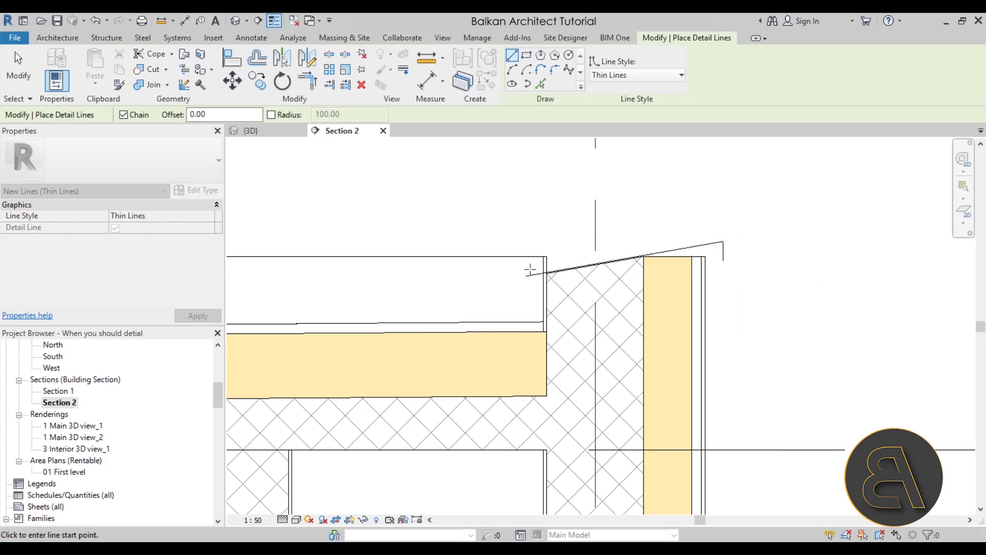
key("Escape")
key("Escape")
Nudge the sloped flashing line to a 4.00 offset
scroll(529, 279, "up", 4)
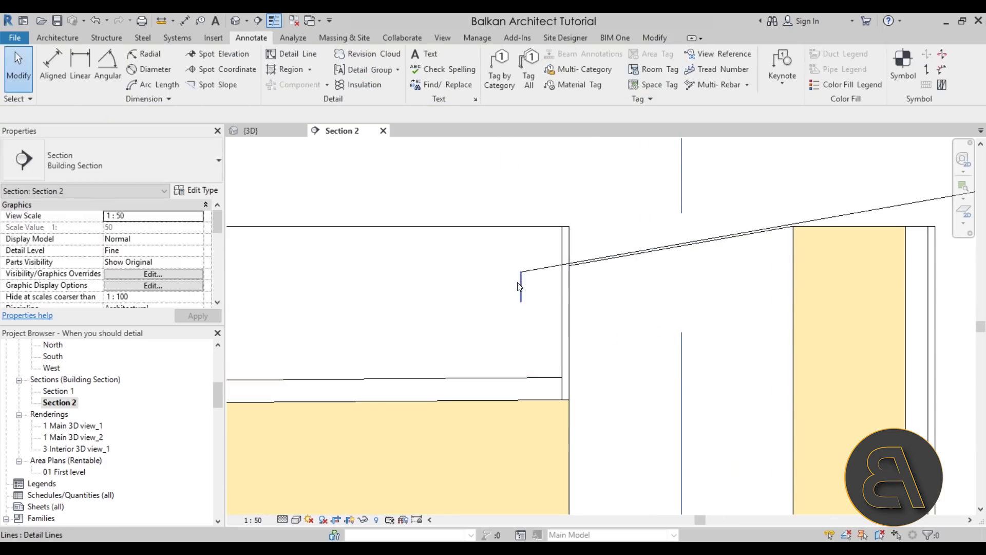
left_click(542, 285)
key("Escape")
scroll(550, 282, "down", 2)
middle_click_drag(602, 291, 570, 291)
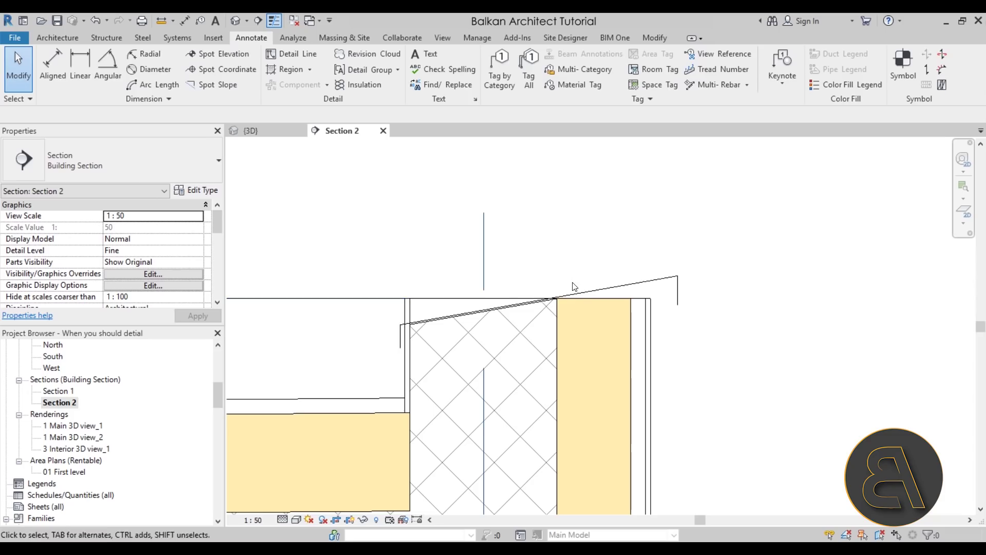
left_click(571, 292)
left_click_drag(572, 292, 571, 285)
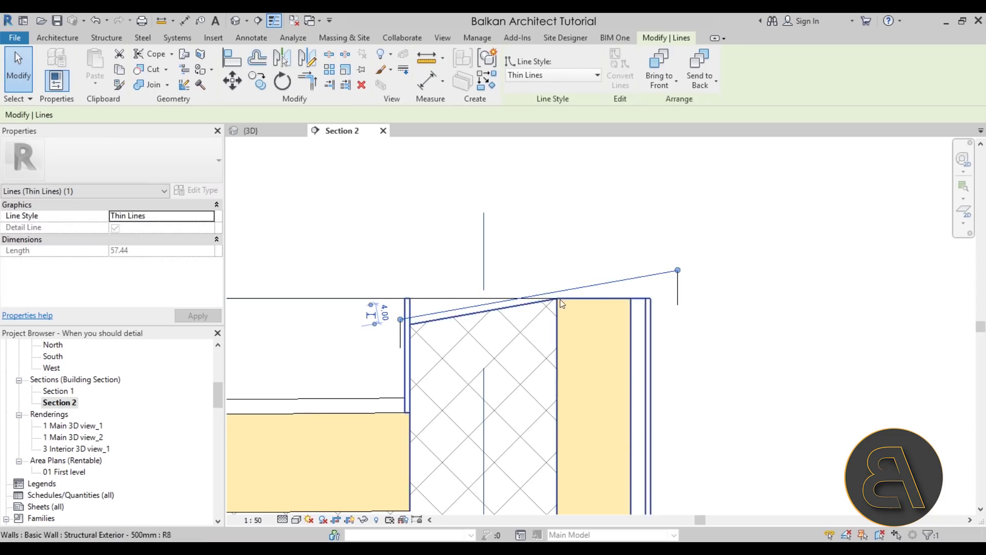
Pan and zoom around Section 2 to inspect the parapet flashing and slab junction
key("Escape")
scroll(714, 244, "down", 3)
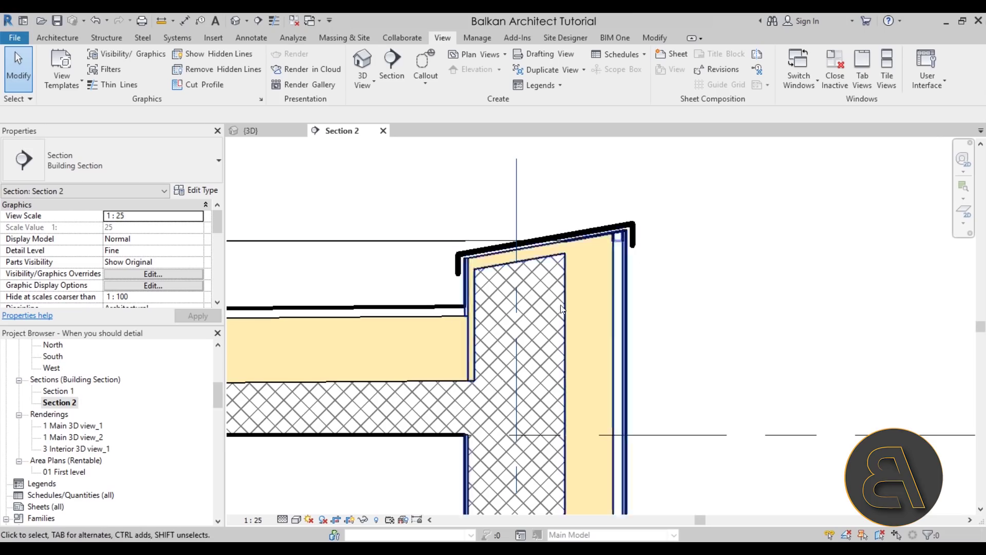
middle_click_drag(654, 313, 683, 280)
scroll(683, 280, "down", 1)
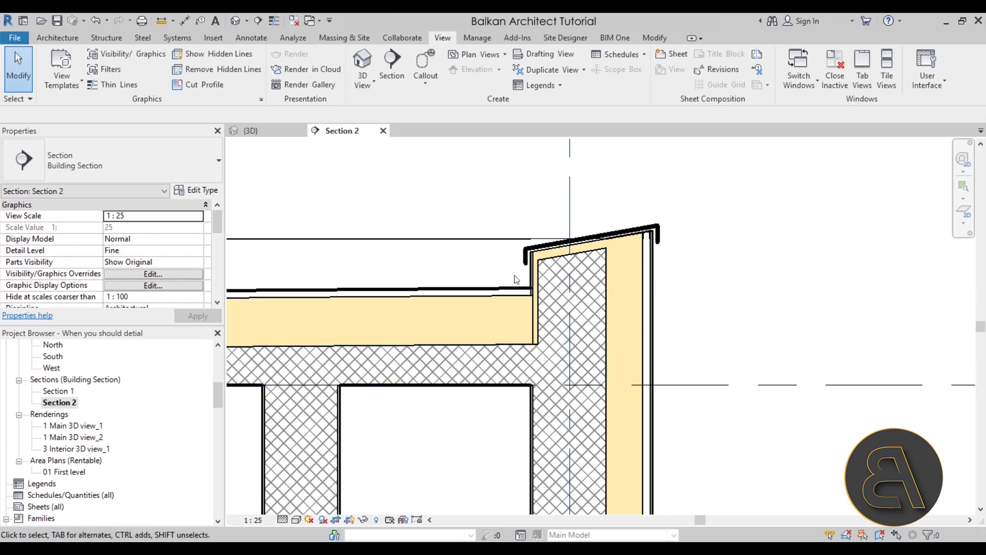
middle_click_drag(479, 264, 478, 263)
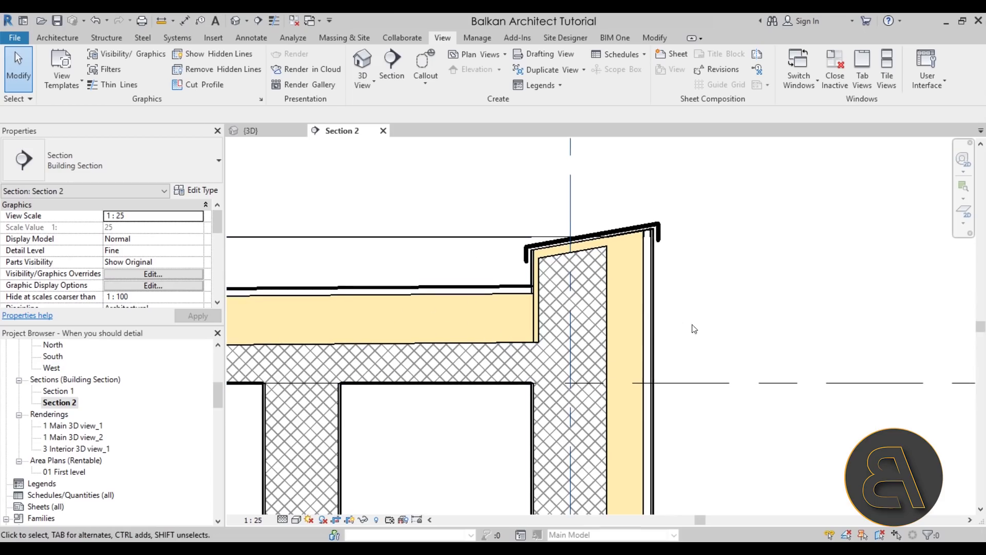
scroll(689, 272, "down", 1)
middle_click_drag(720, 315, 718, 311)
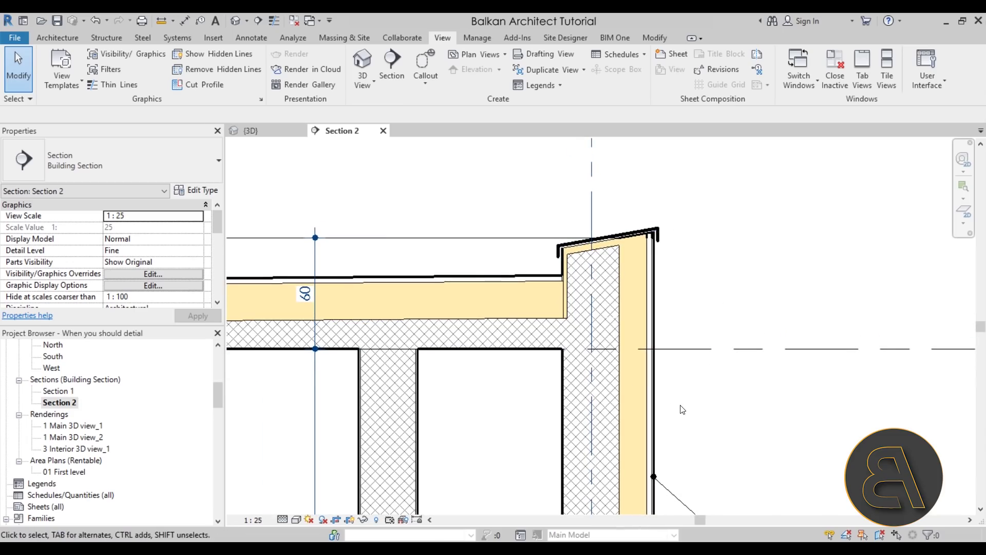
scroll(571, 248, "up", 1)
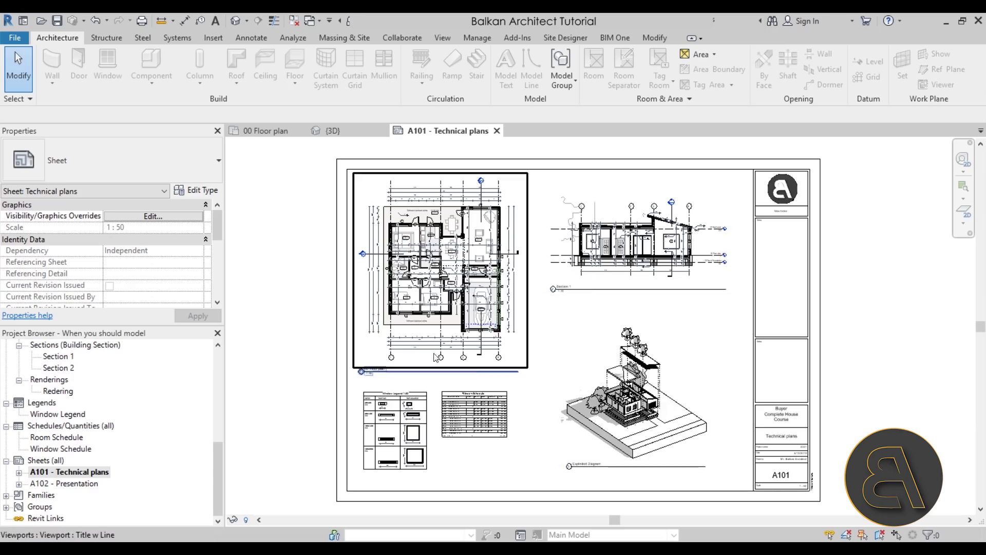
Zoom and pan around sheet A101 to view the floor plan, section, title block and 3D view
scroll(418, 249, "up", 3)
scroll(407, 281, "up", 2)
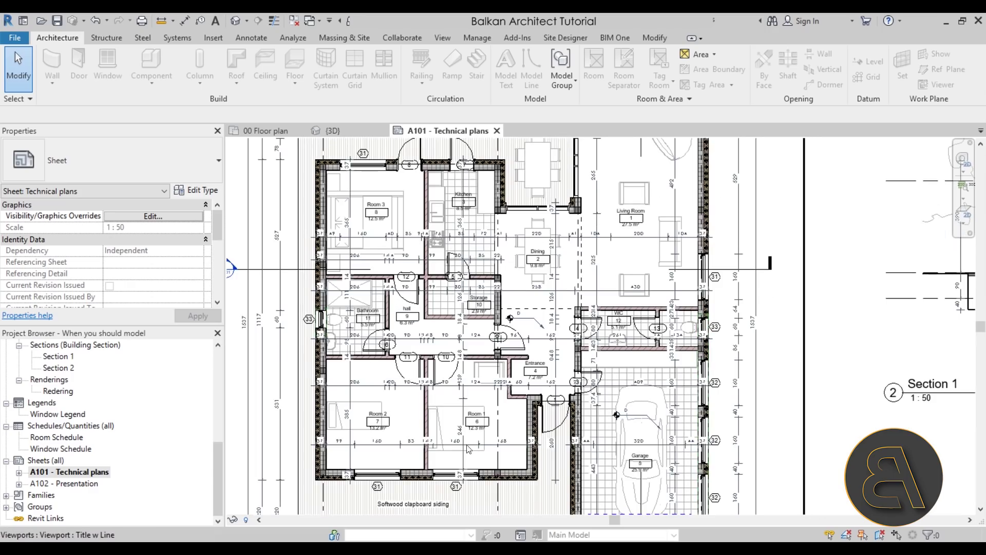
middle_click_drag(506, 297, 499, 282)
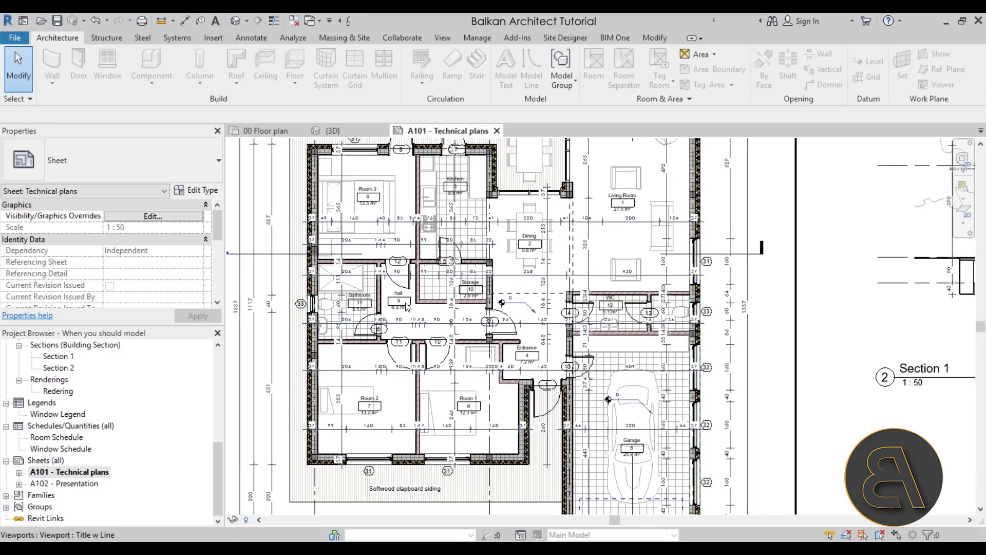
scroll(418, 296, "down", 4)
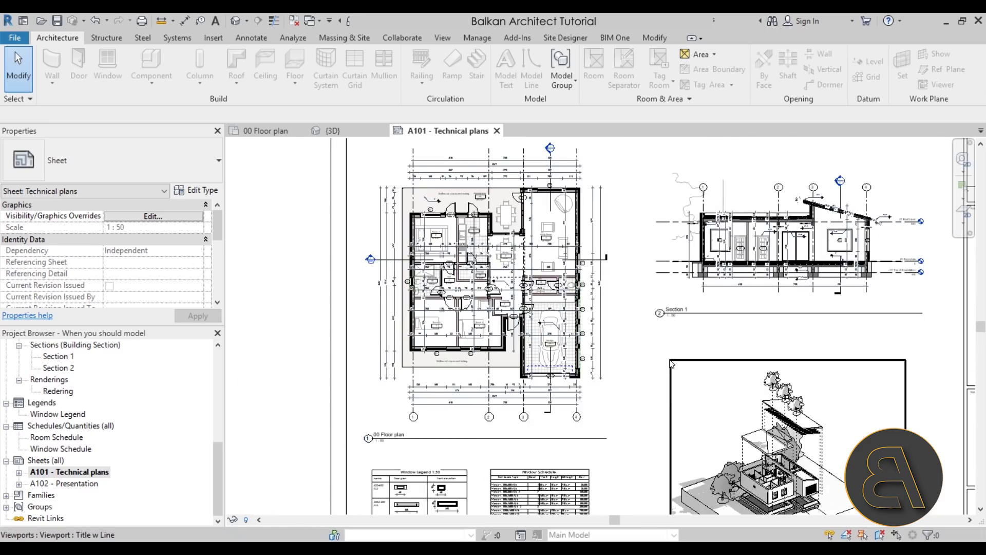
middle_click_drag(677, 366, 651, 373)
scroll(651, 373, "down", 3)
middle_click_drag(591, 372, 565, 350)
scroll(557, 355, "down", 1)
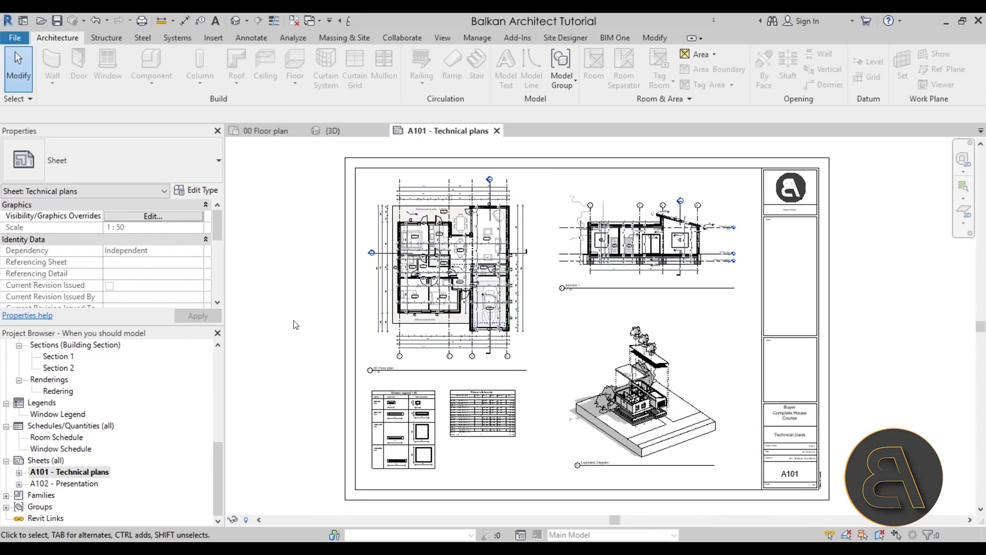
Open the 00 Floor plan and zoom in to frame Room 2, Room 1 and Entrance
left_click(253, 131)
scroll(134, 454, "up", 2)
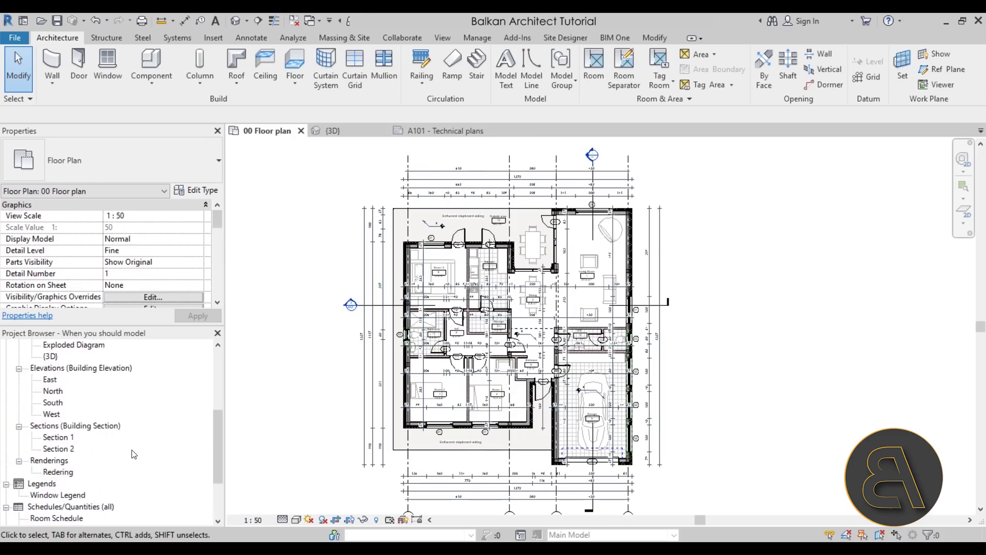
scroll(131, 447, "up", 4)
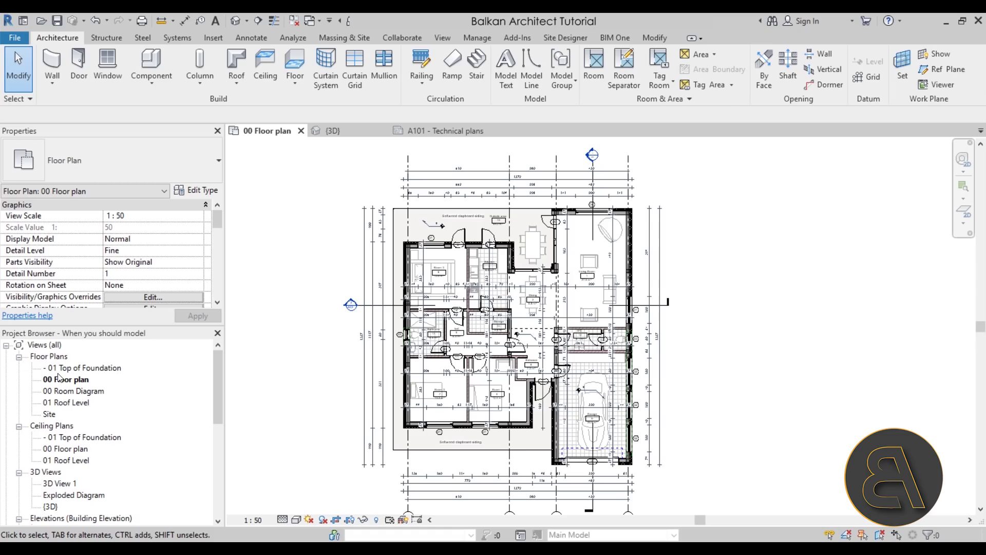
left_click(61, 384)
scroll(521, 398, "up", 6)
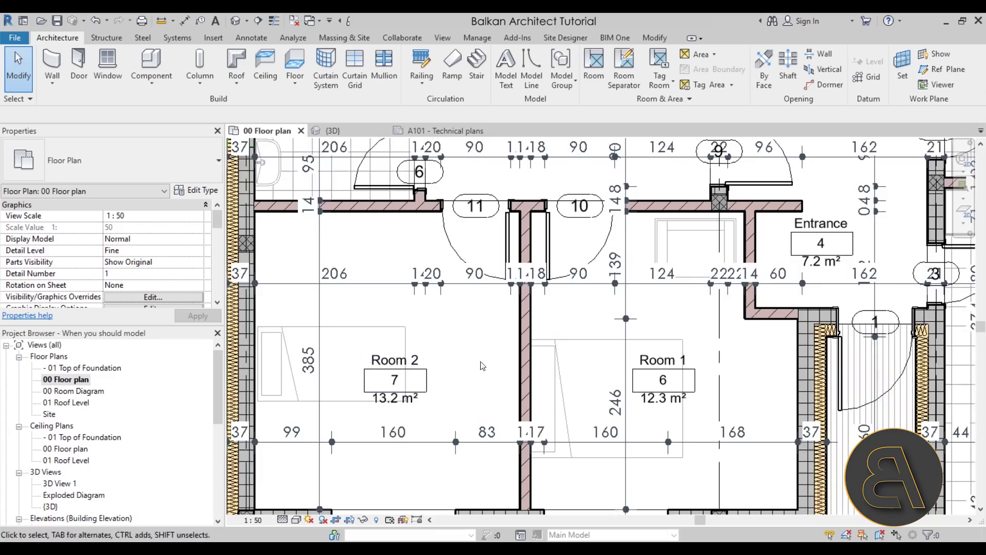
middle_click_drag(483, 362, 483, 353)
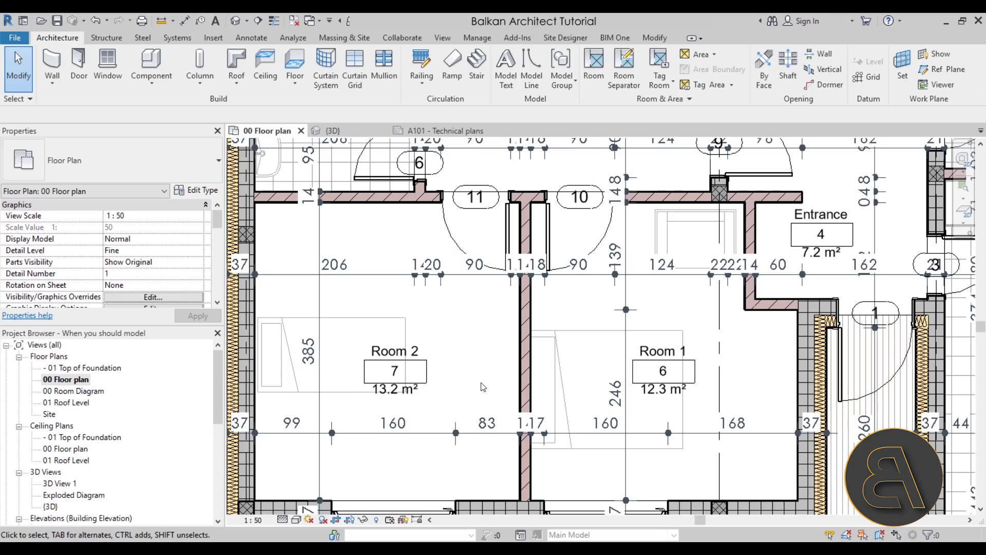
middle_click_drag(454, 312, 456, 310)
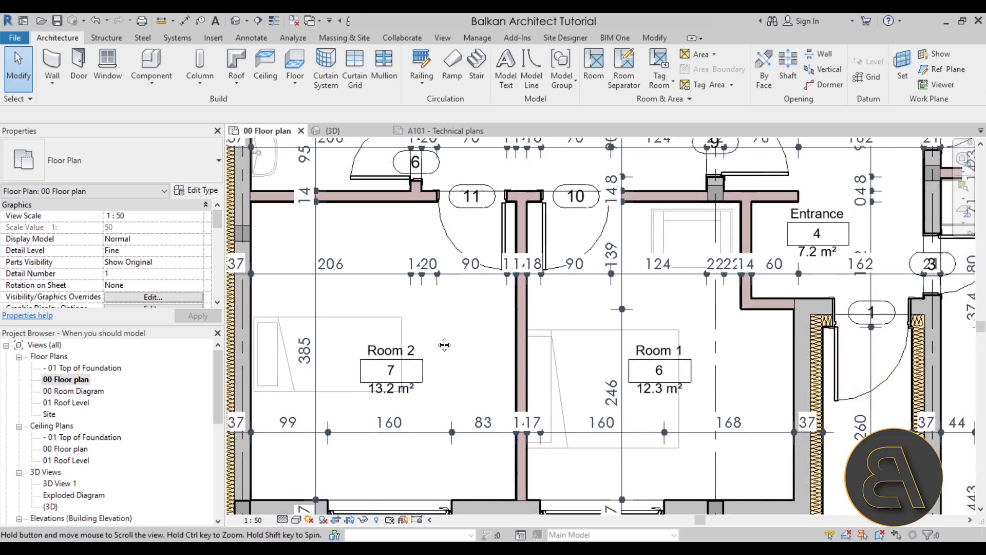
middle_click_drag(384, 231, 382, 230)
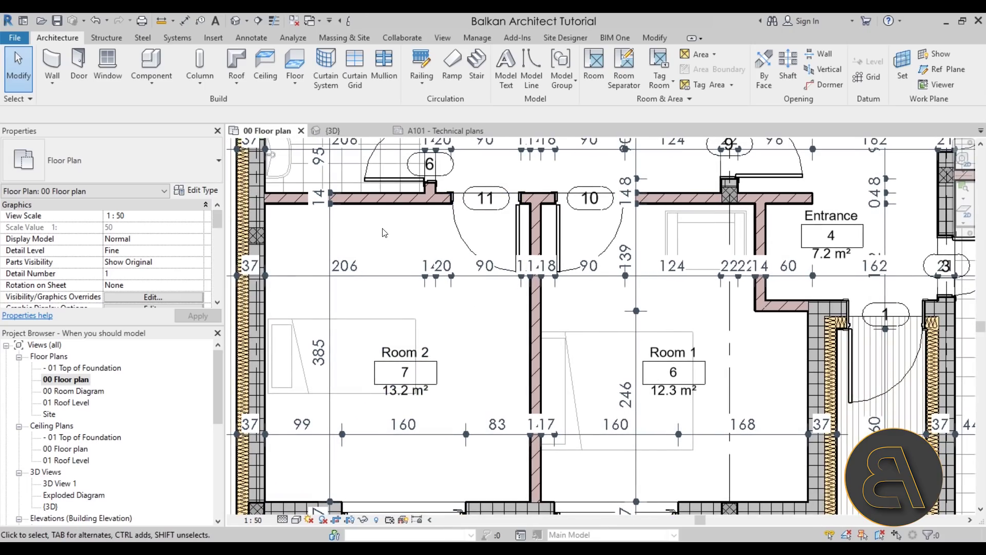
Outline the closet box beside Room 2 with Wide Lines detail lines
left_click(251, 38)
left_click(292, 54)
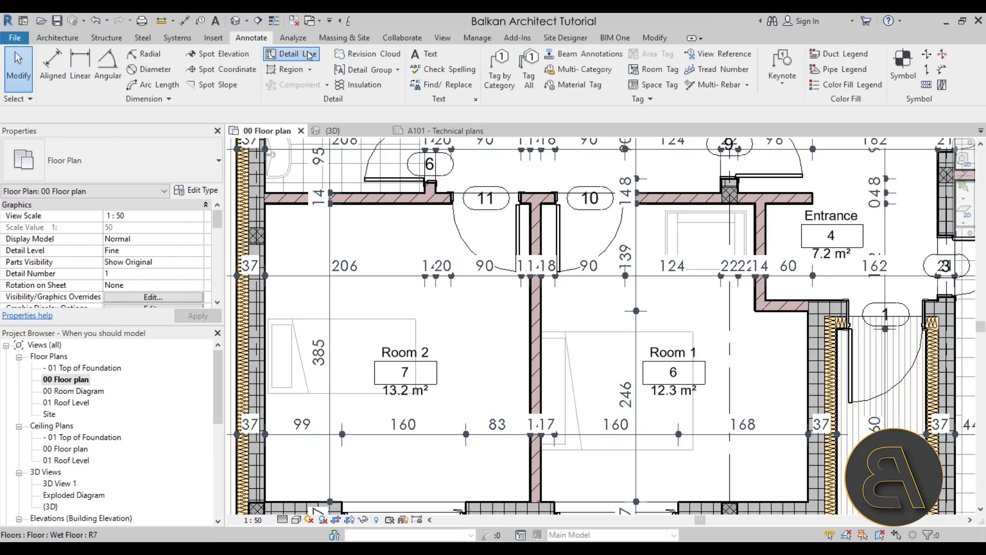
left_click(637, 75)
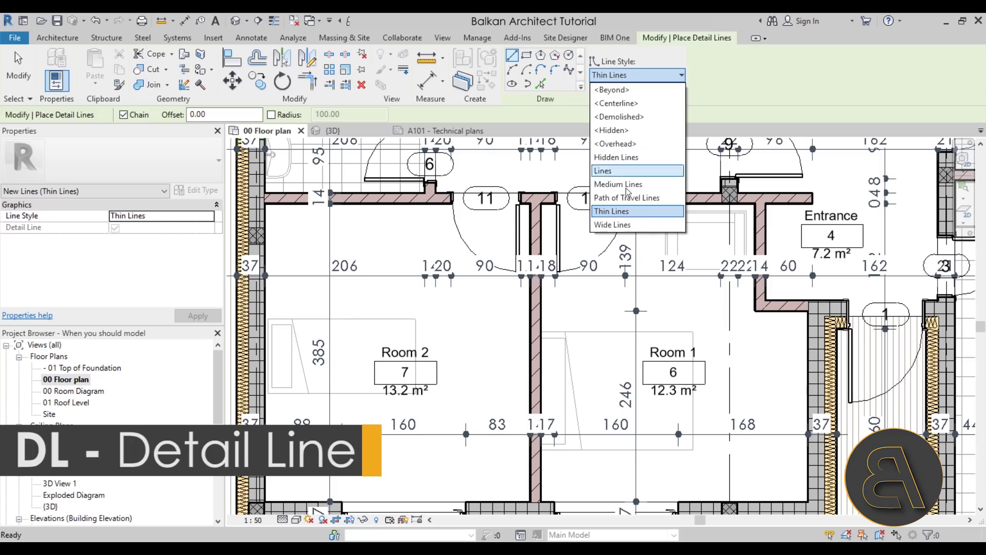
left_click(616, 225)
left_click(445, 203)
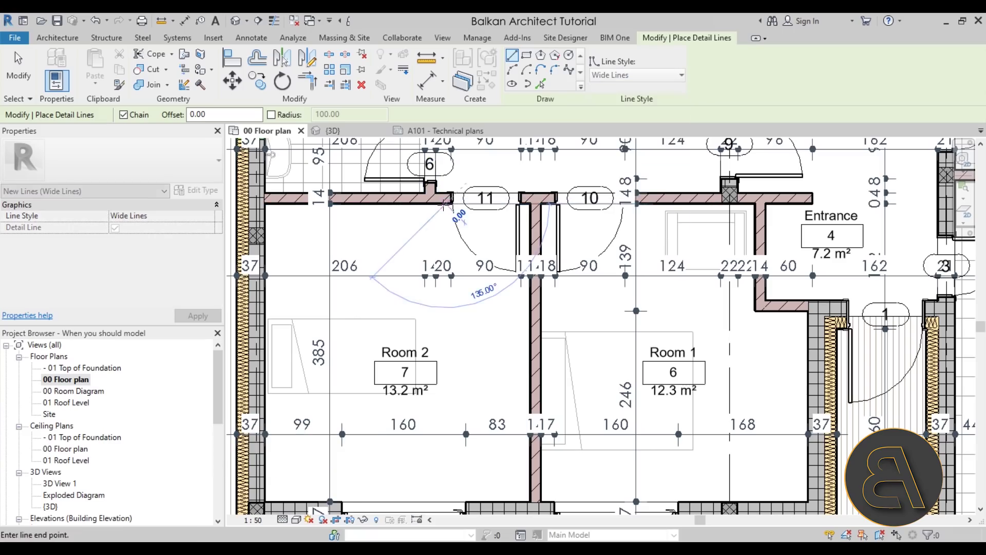
left_click(445, 250)
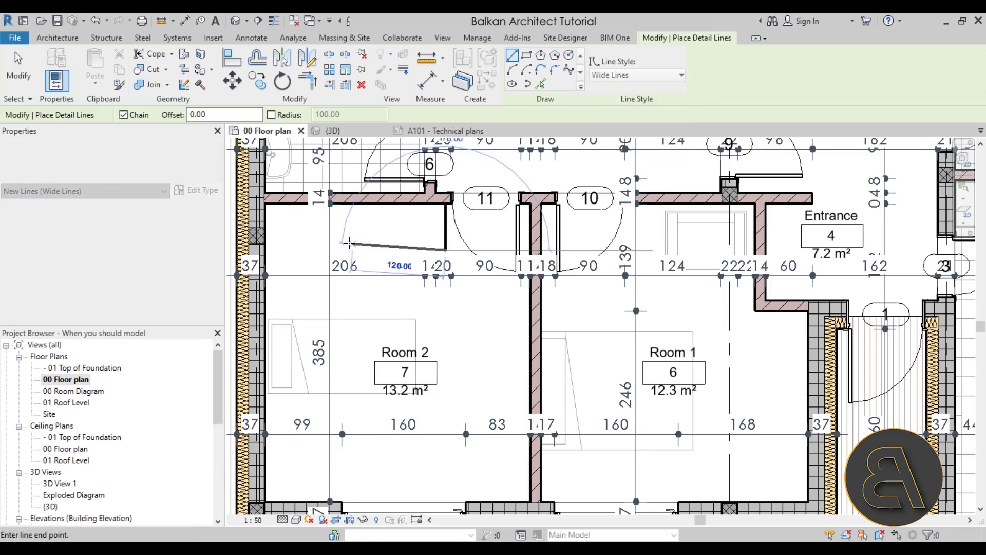
left_click(266, 250)
key("Escape")
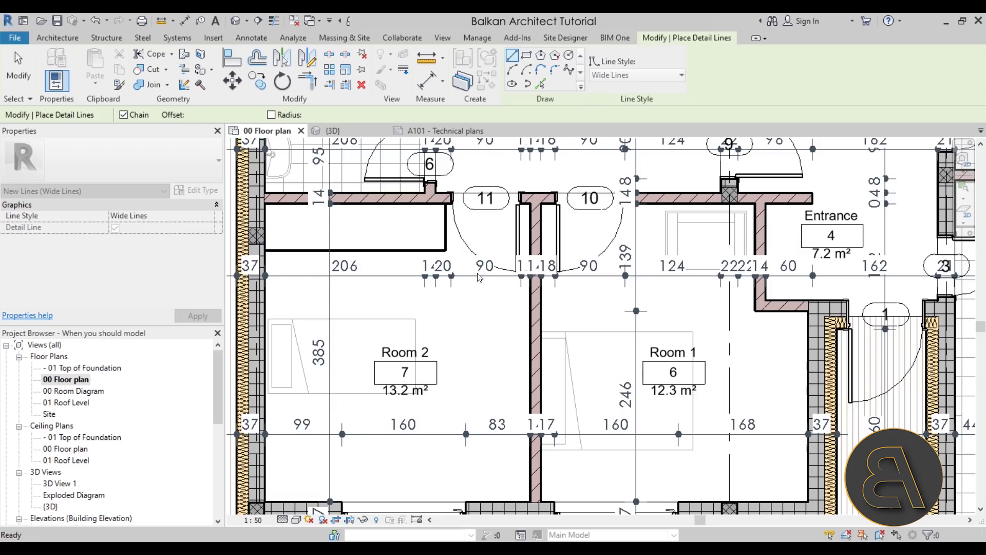
Cross the closet box with two Thin Lines diagonals forming an X
left_click(596, 76)
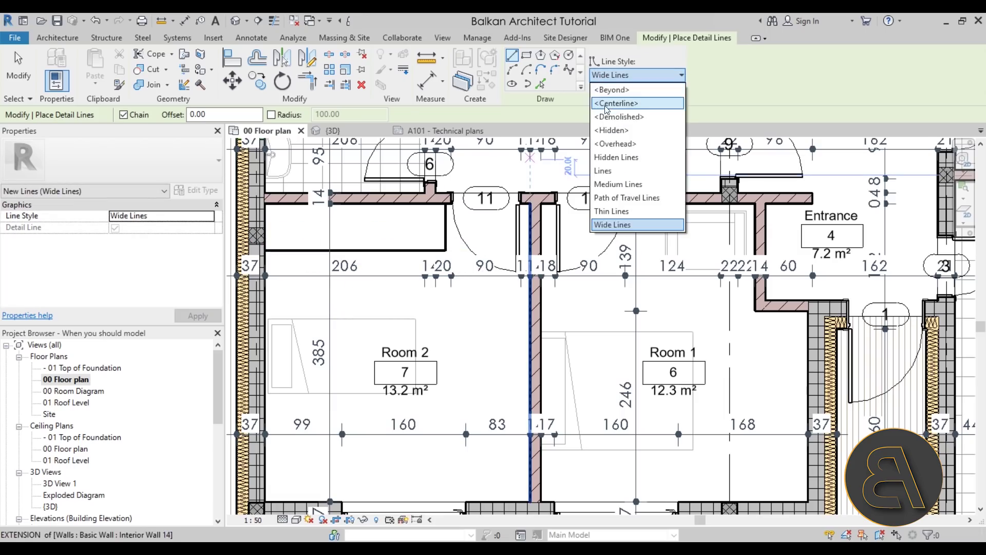
left_click(604, 211)
left_click(445, 250)
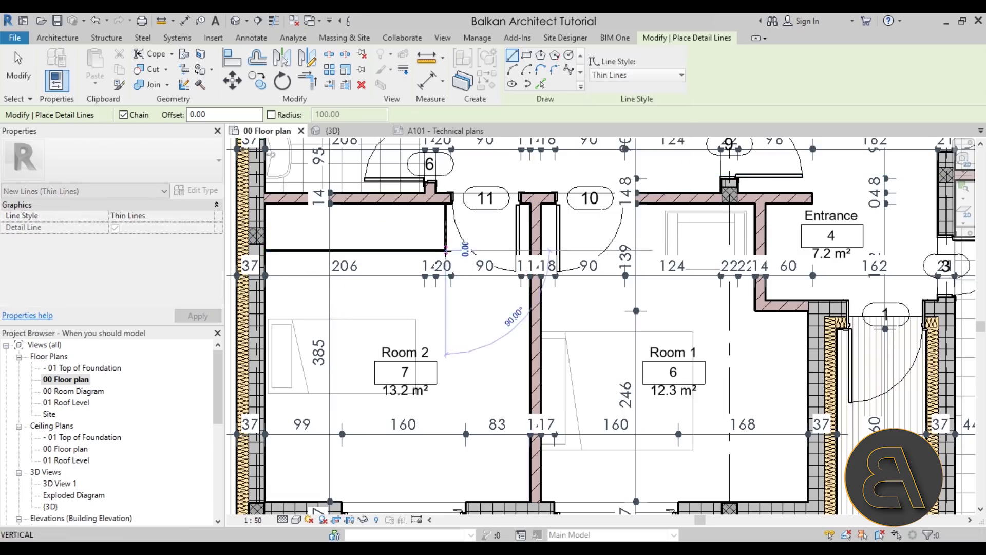
left_click(264, 203)
key("Escape")
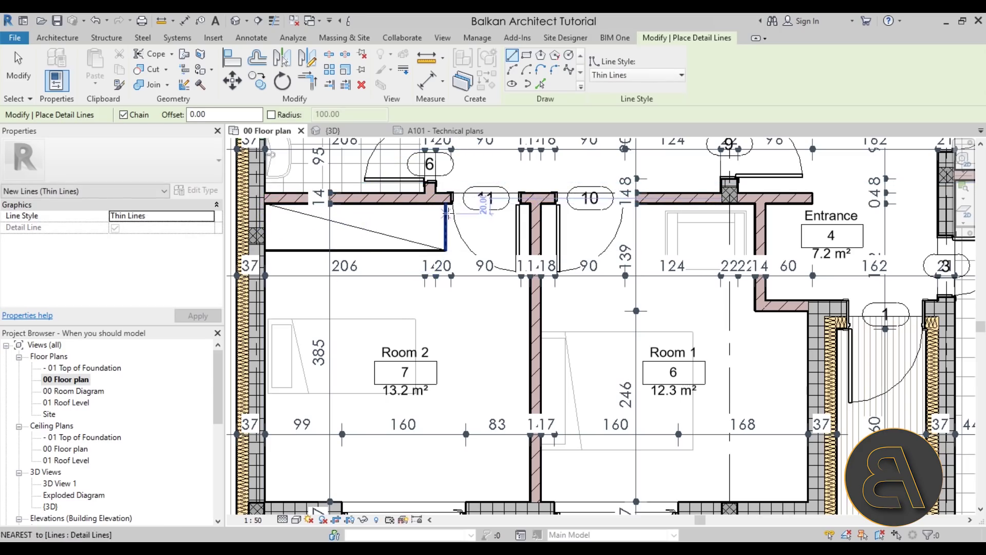
left_click(446, 227)
left_click(265, 250)
key("Escape")
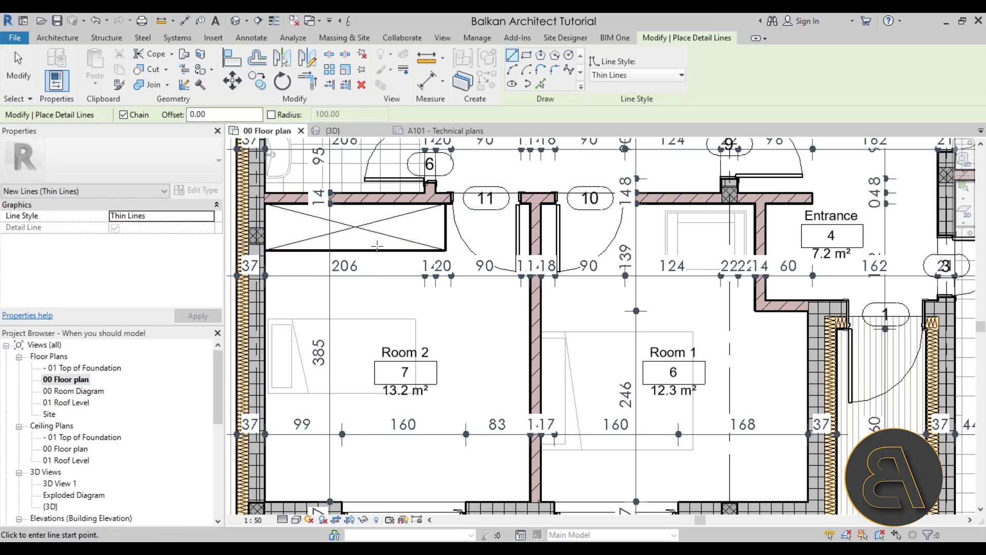
scroll(393, 305, "down", 2)
middle_click_drag(426, 292, 359, 312)
key("Escape")
scroll(370, 312, "up", 4)
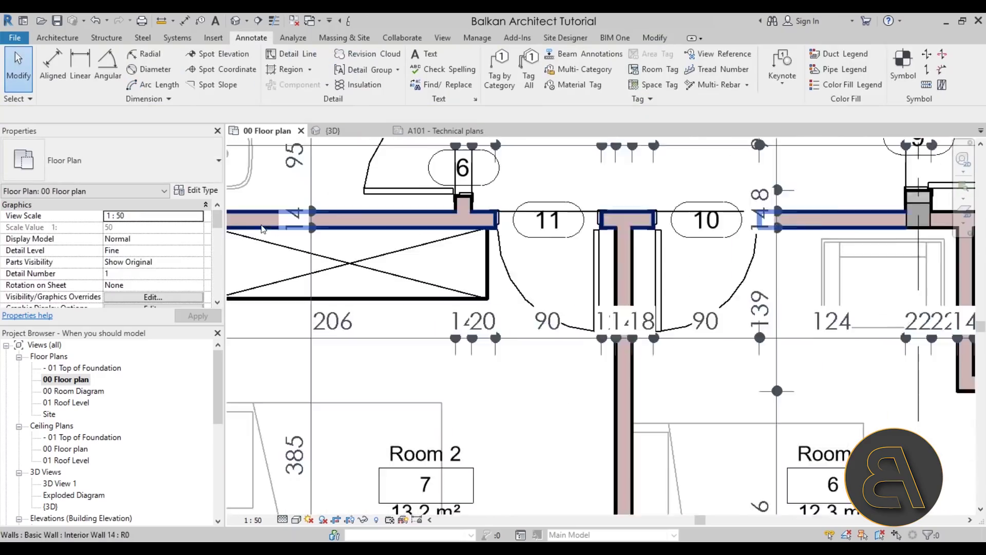
scroll(368, 282, "down", 2)
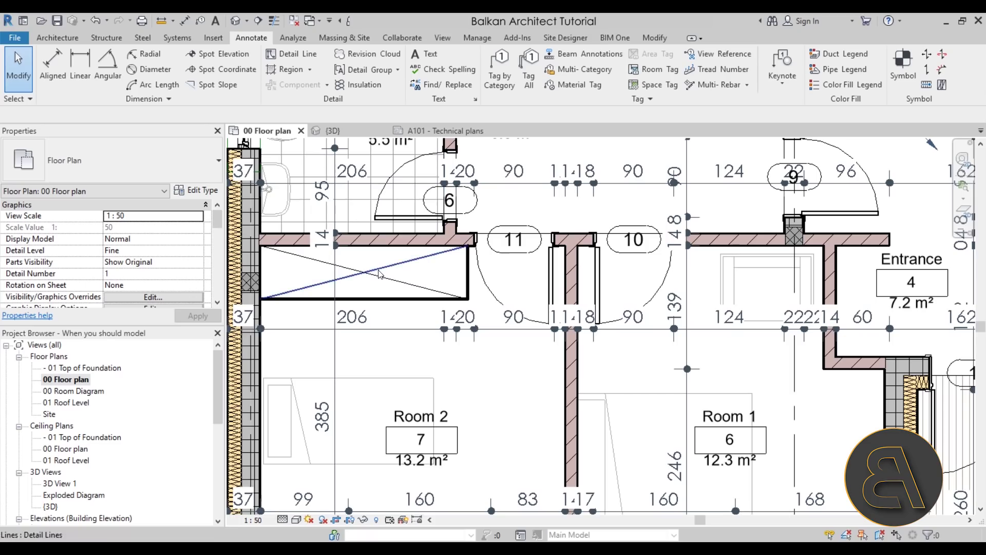
scroll(390, 275, "down", 2)
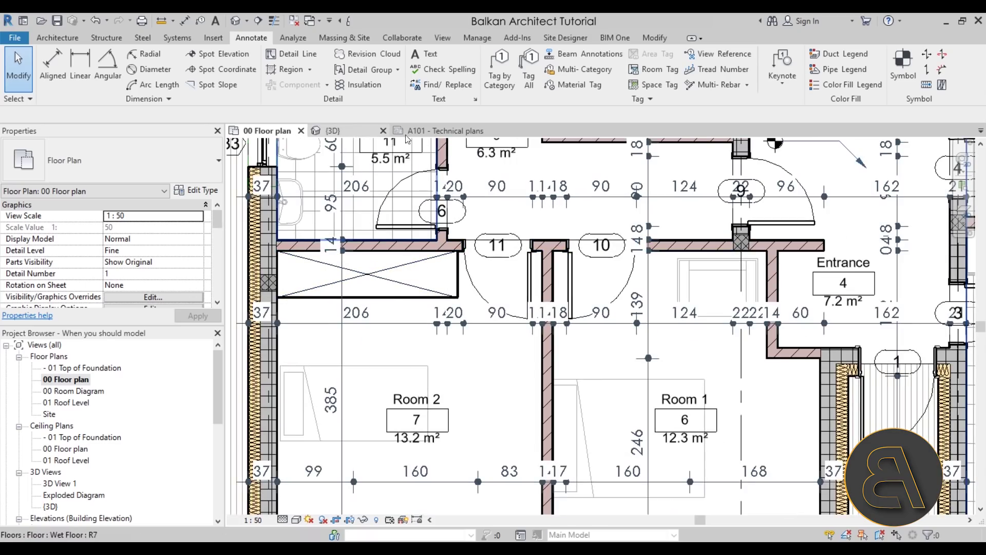
left_click(366, 136)
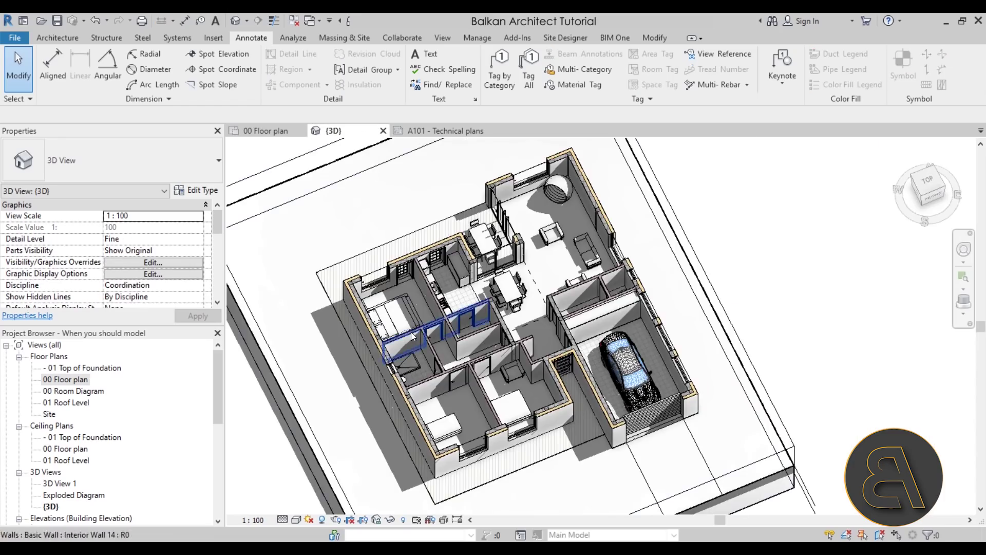
middle_click_drag(512, 432, 491, 398, "shift")
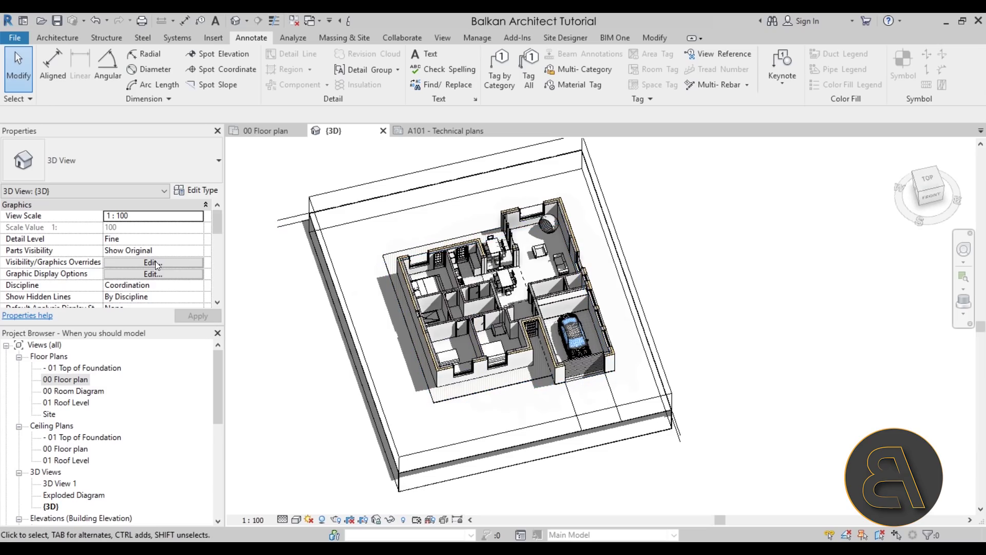
scroll(157, 265, "down", 5)
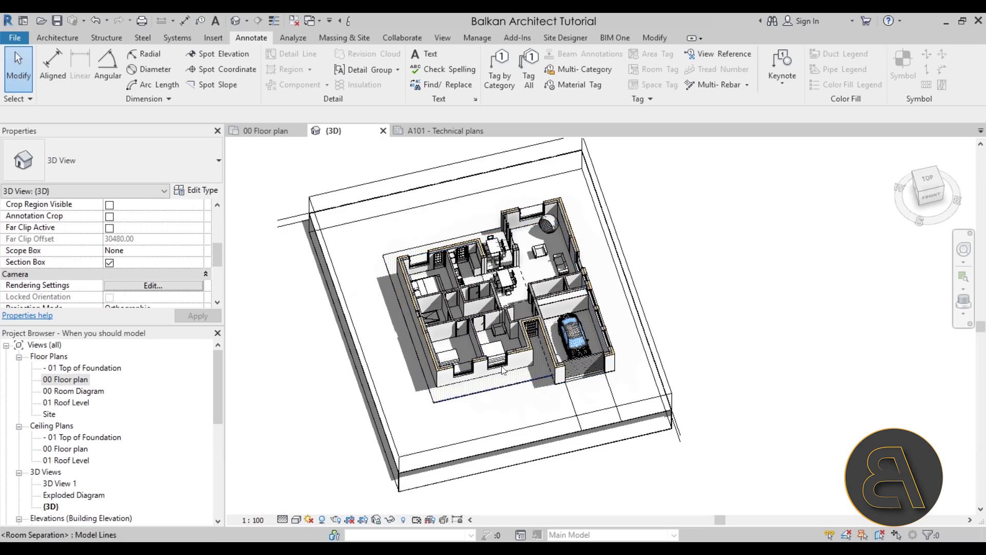
scroll(501, 369, "up", 6)
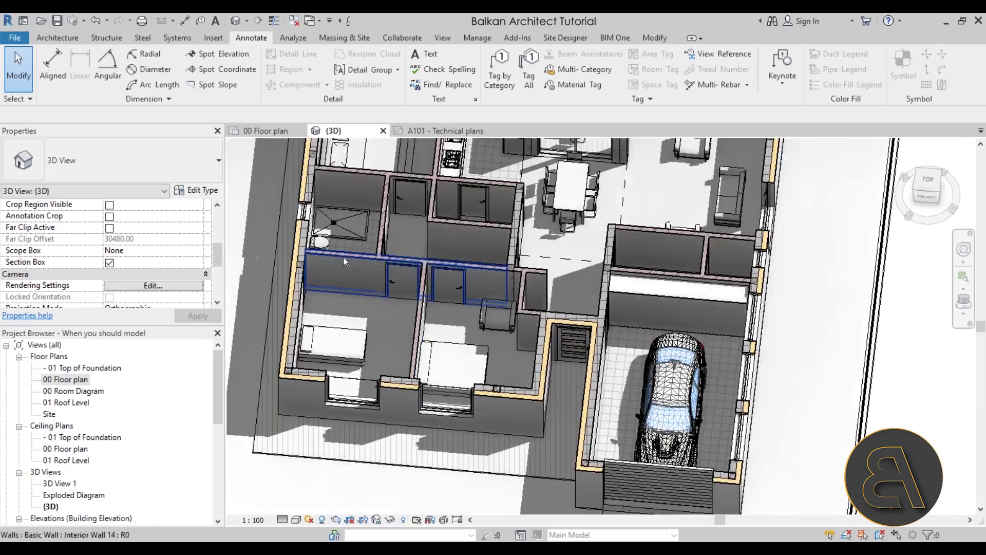
scroll(343, 257, "up", 3)
scroll(370, 319, "down", 5)
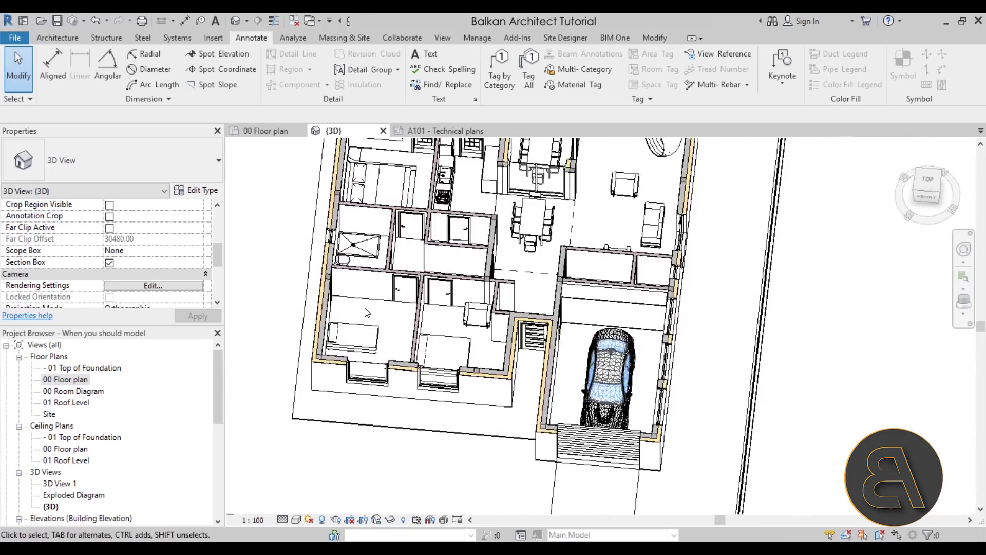
middle_click_drag(367, 312, 381, 431, "shift")
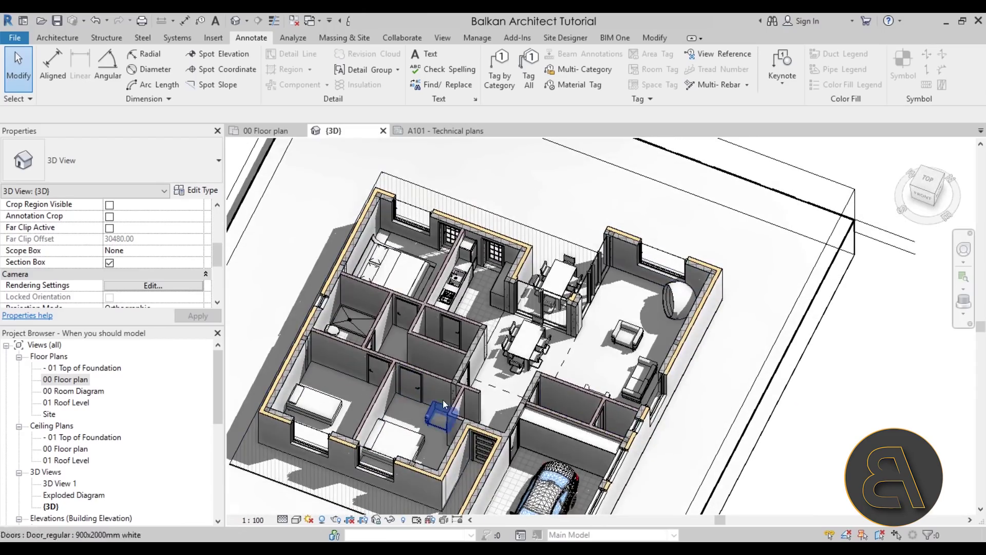
mouse_move(443, 403)
middle_mouse_down("shift")
mouse_move(443, 434)
mouse_move(383, 408)
middle_mouse_up("shift")
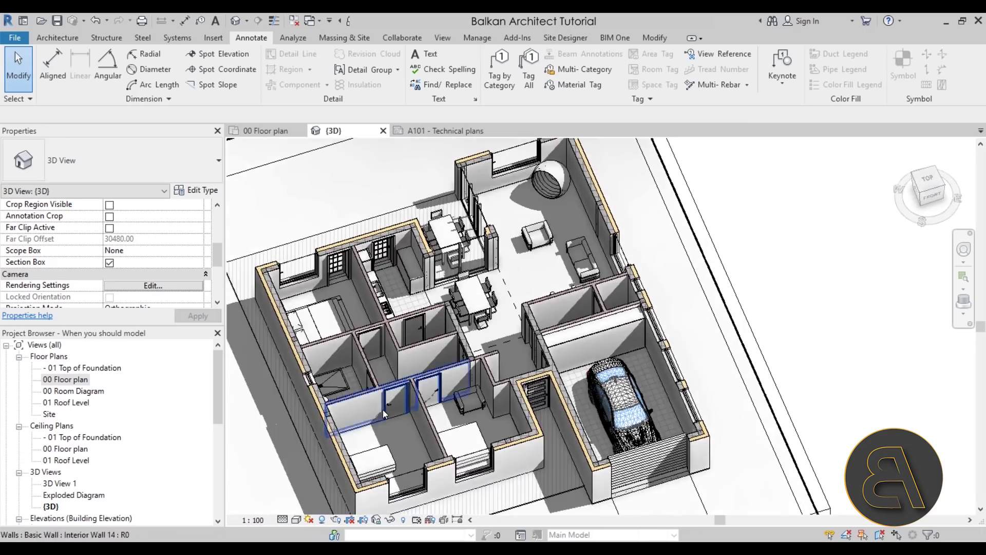
scroll(384, 408, "up", 4)
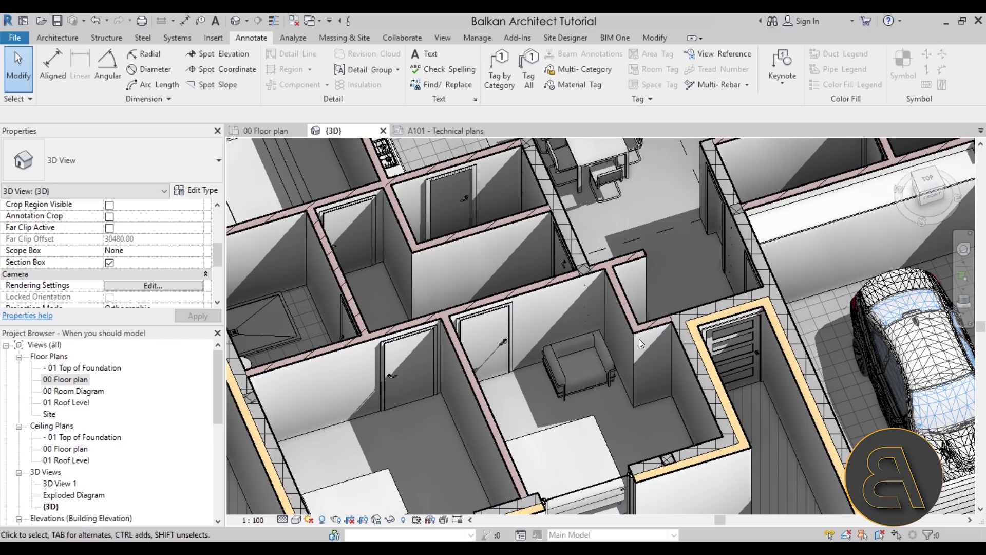
left_click(263, 131)
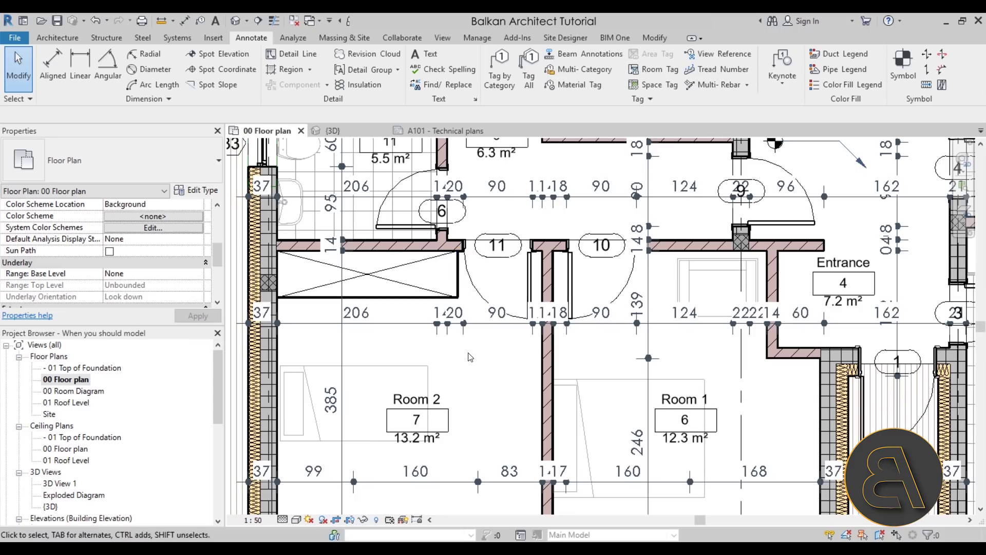
Clear the Room 2 selection and start loading a component family with CM
left_click(463, 280)
key("Escape")
left_click(76, 36)
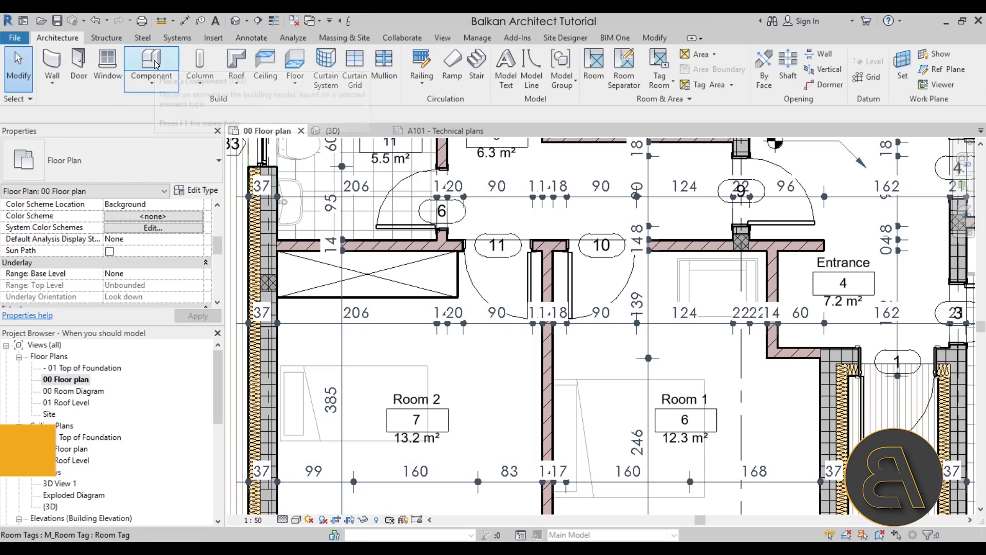
key("c")
key("m")
left_click(518, 68)
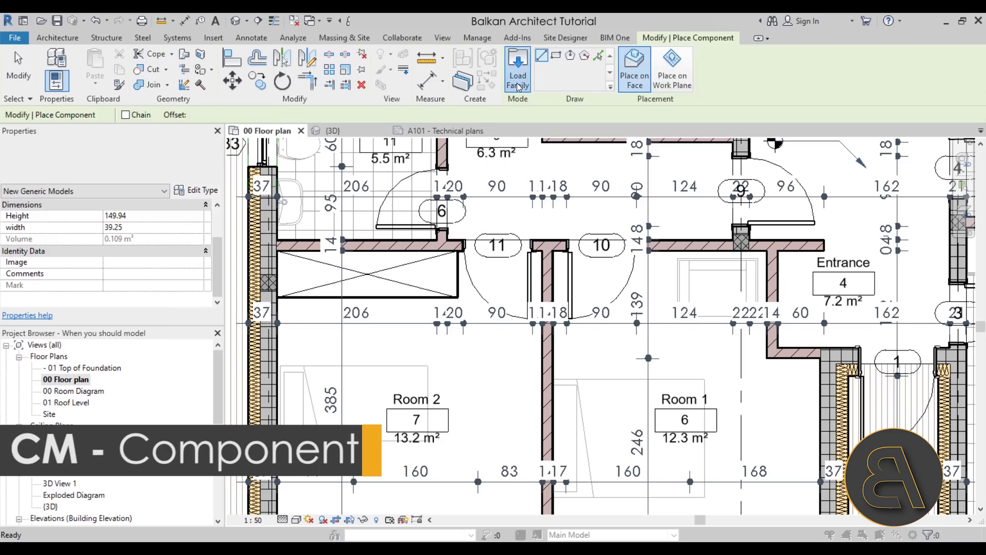
Preview the Furniture > Storage families and load M_Shelving.rfa into the project
scroll(353, 284, "down", 2)
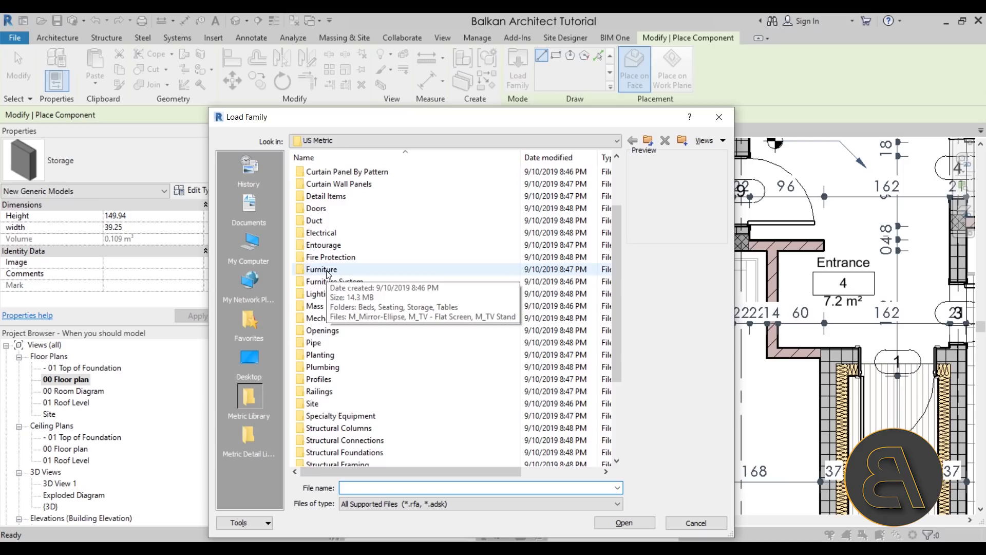
double_click(327, 271)
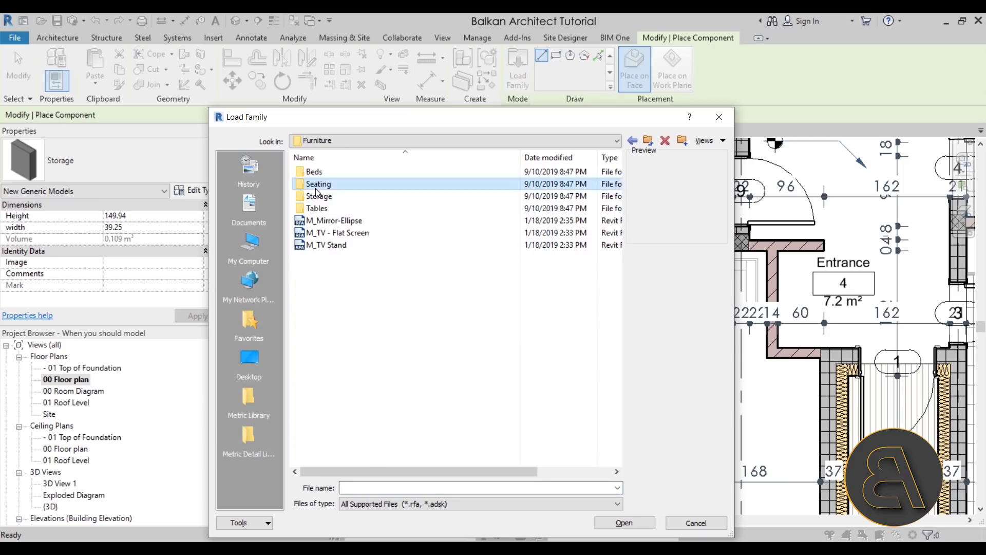
double_click(319, 196)
left_click(343, 177)
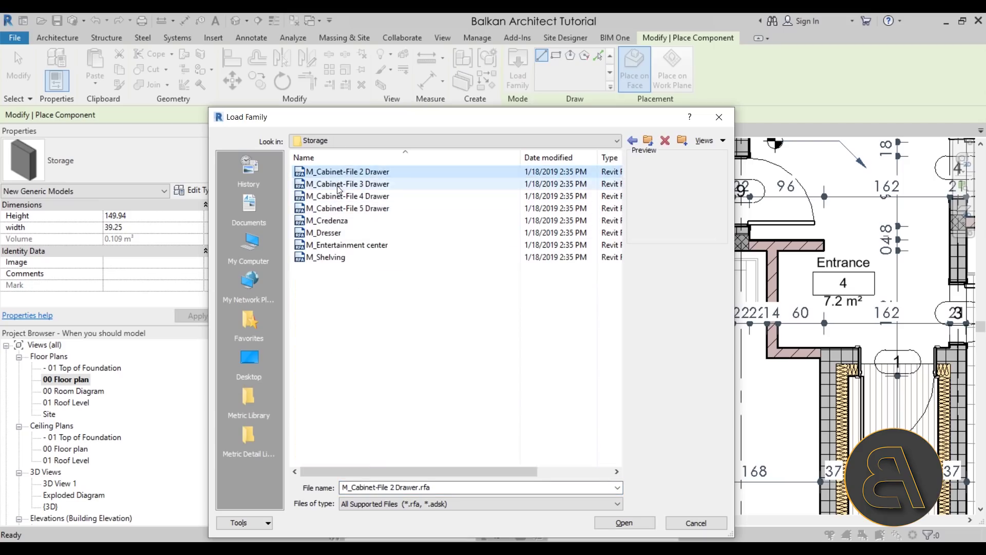
left_click(337, 184)
left_click(330, 220)
left_click(319, 244)
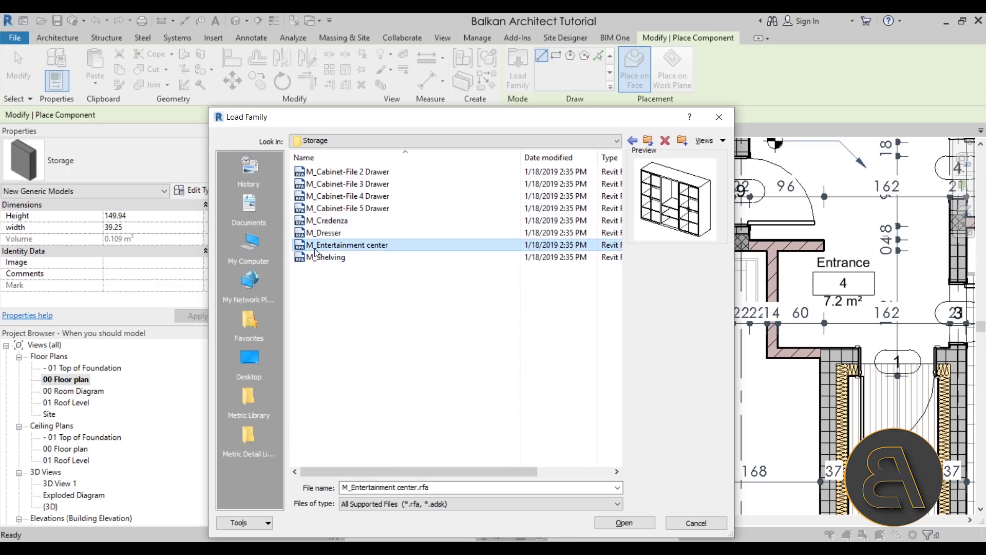
left_click(316, 260)
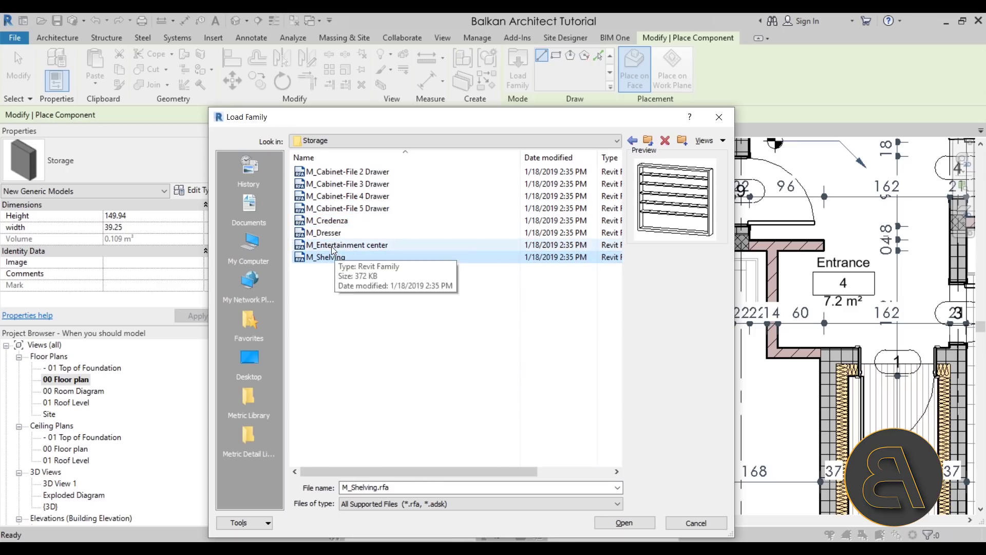
left_click(331, 245)
left_click(329, 233)
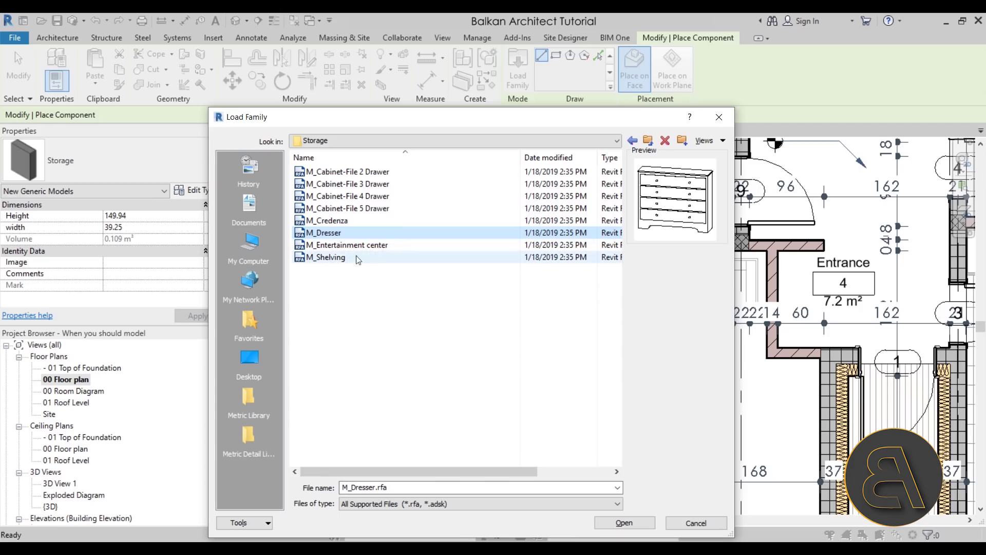
left_click(331, 259)
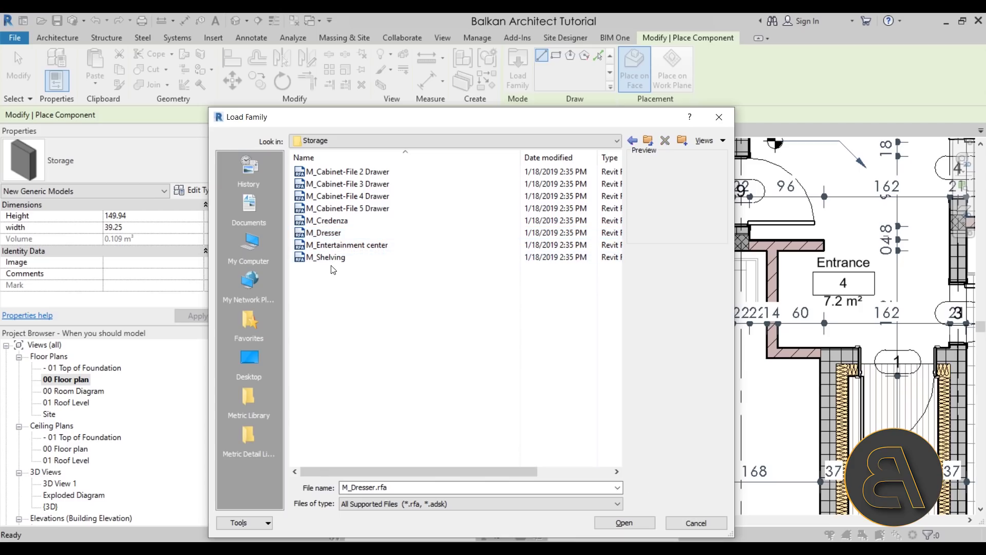
left_click(626, 523)
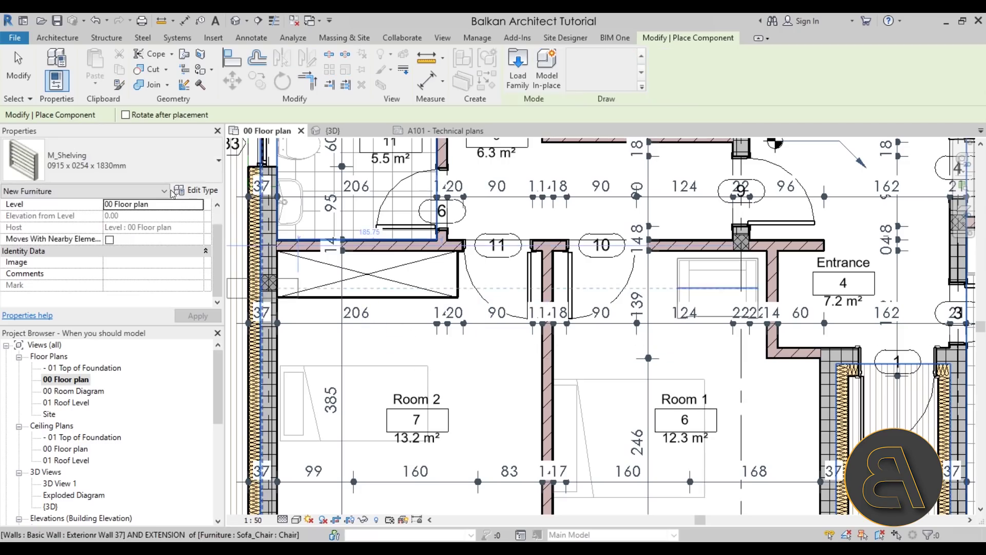
left_click(123, 163)
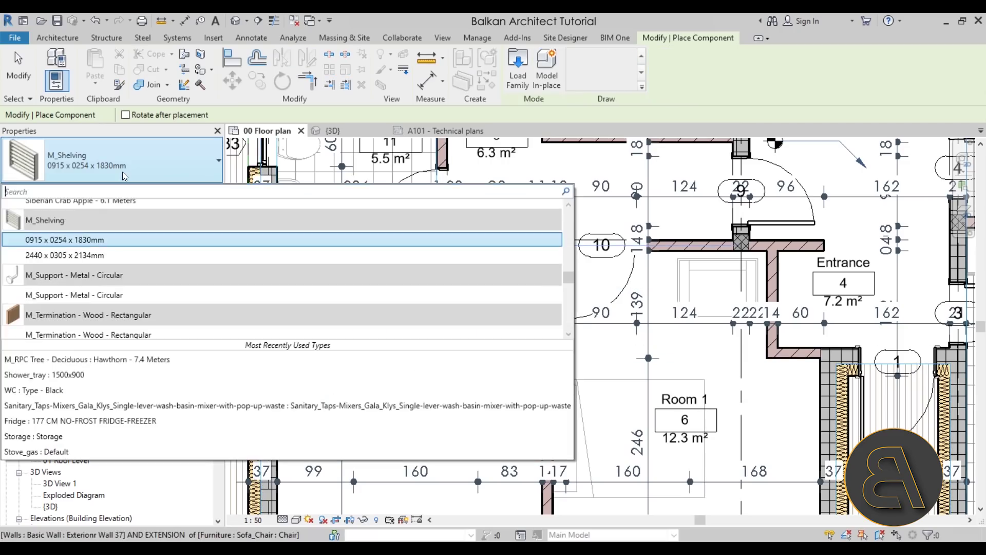
left_click(111, 256)
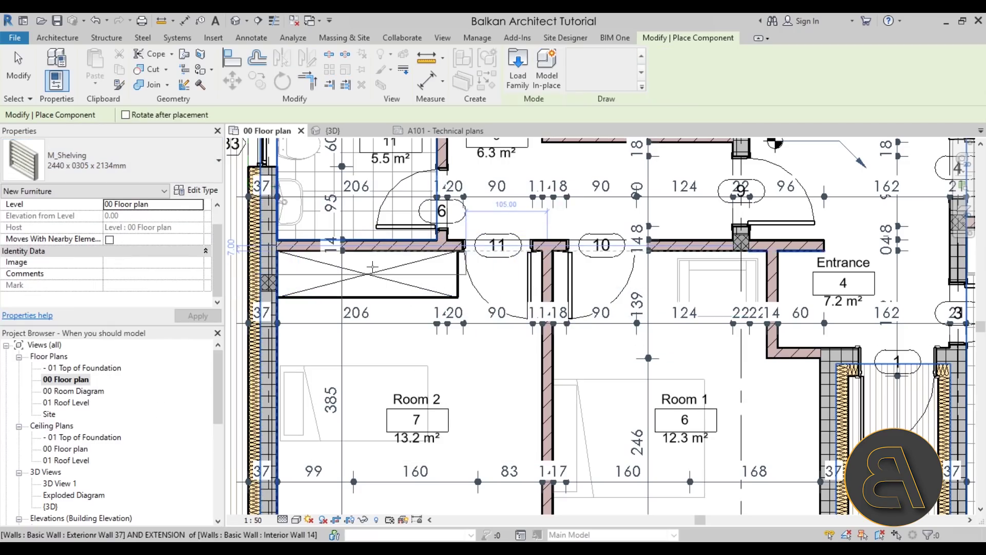
scroll(344, 259, "up", 3)
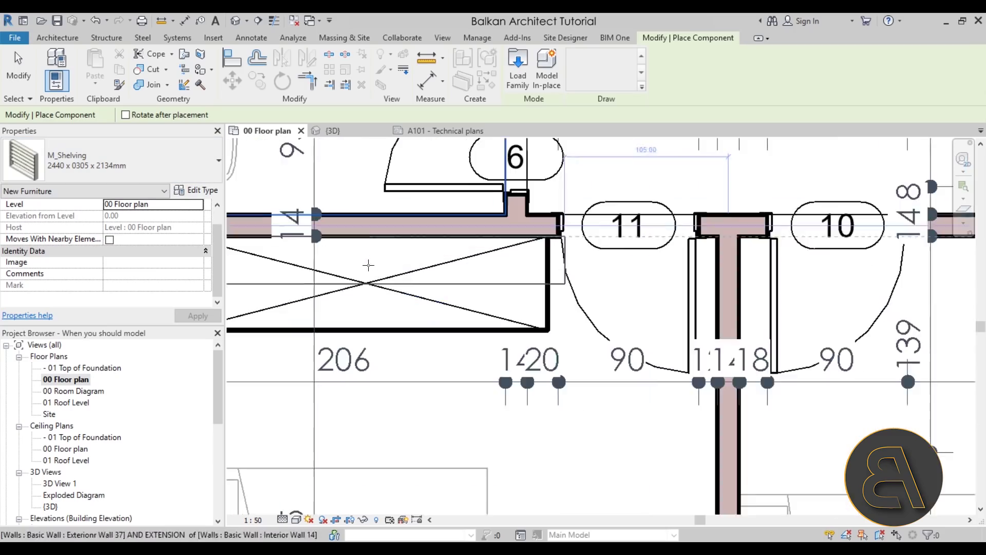
middle_click_drag(377, 277, 560, 280)
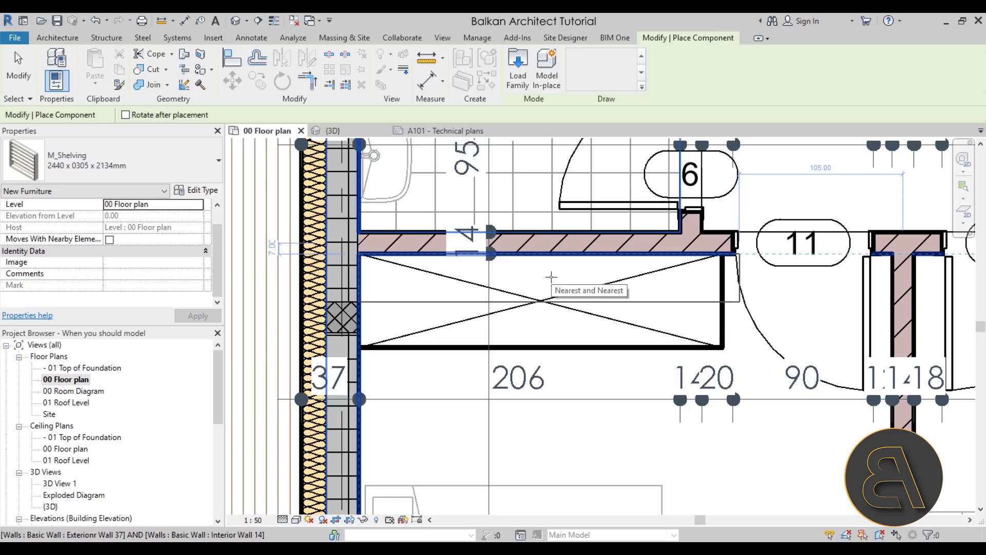
left_click(154, 166)
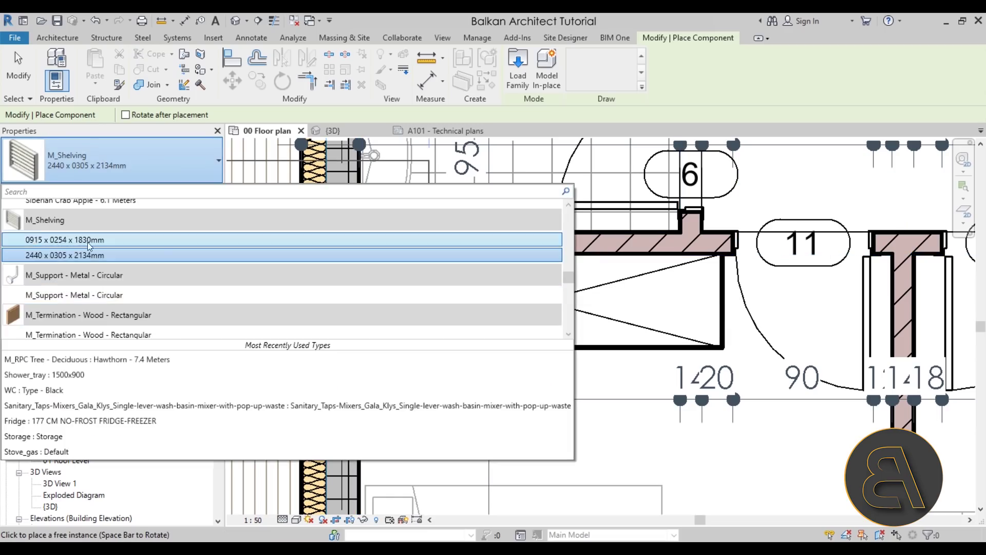
left_click(57, 240)
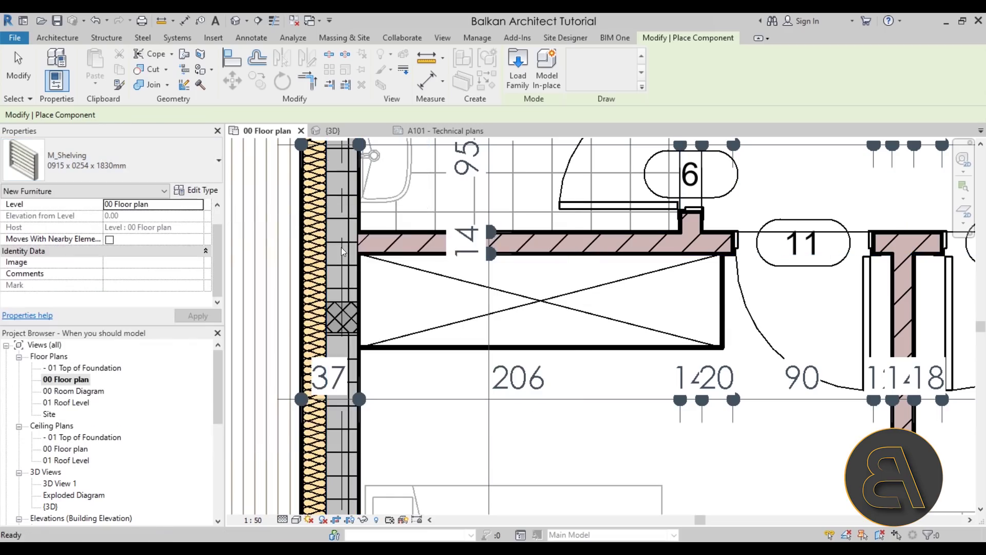
left_click(429, 273)
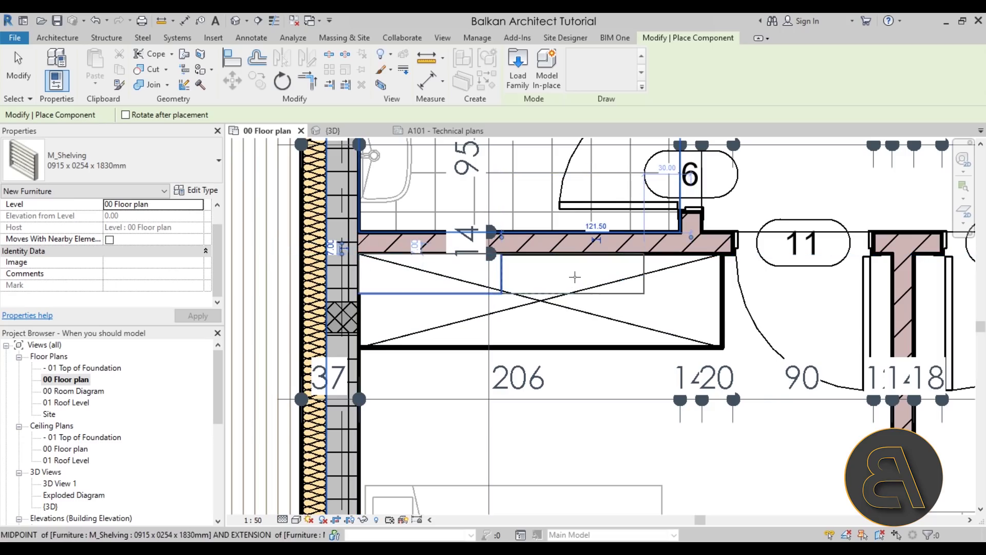
left_click(575, 277)
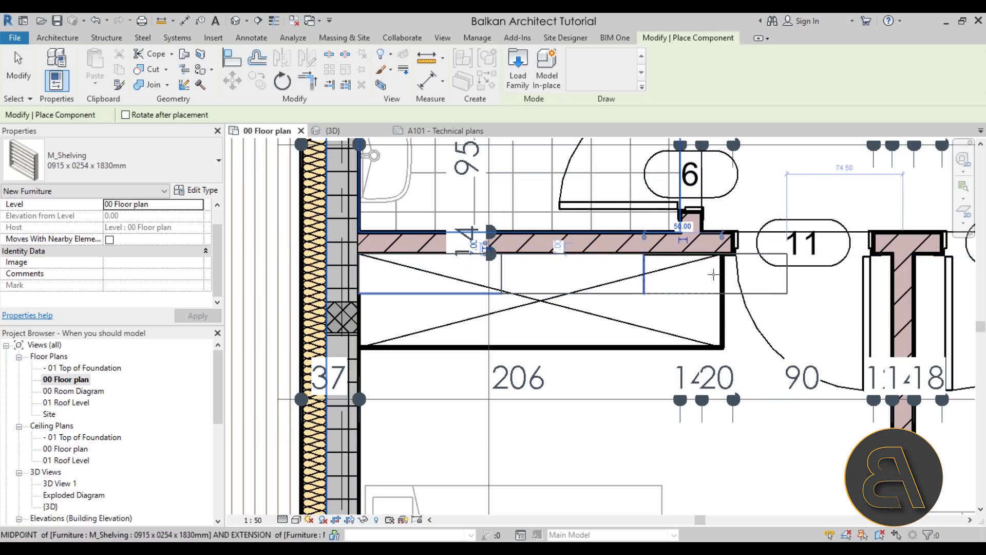
key("Escape")
key("Escape")
left_click(508, 293)
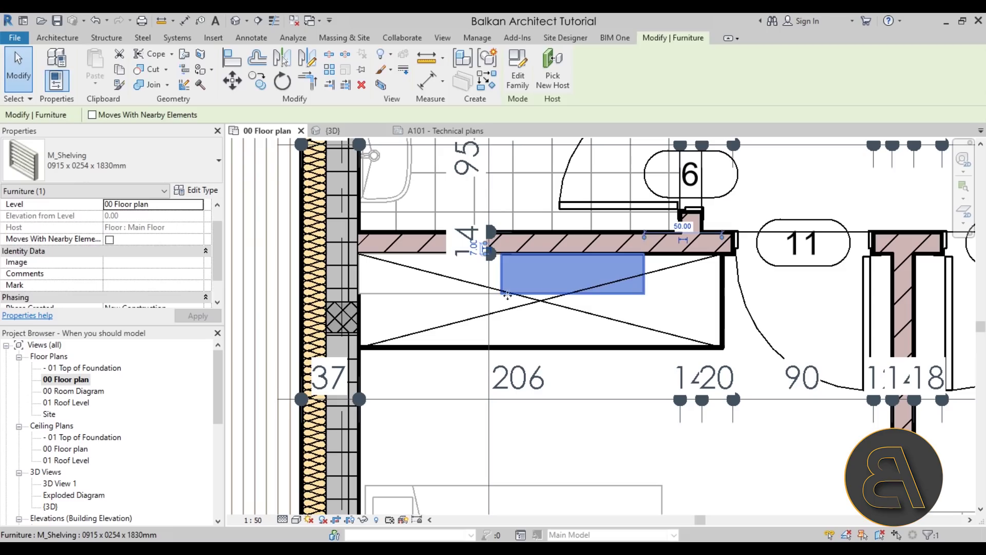
key("Delete")
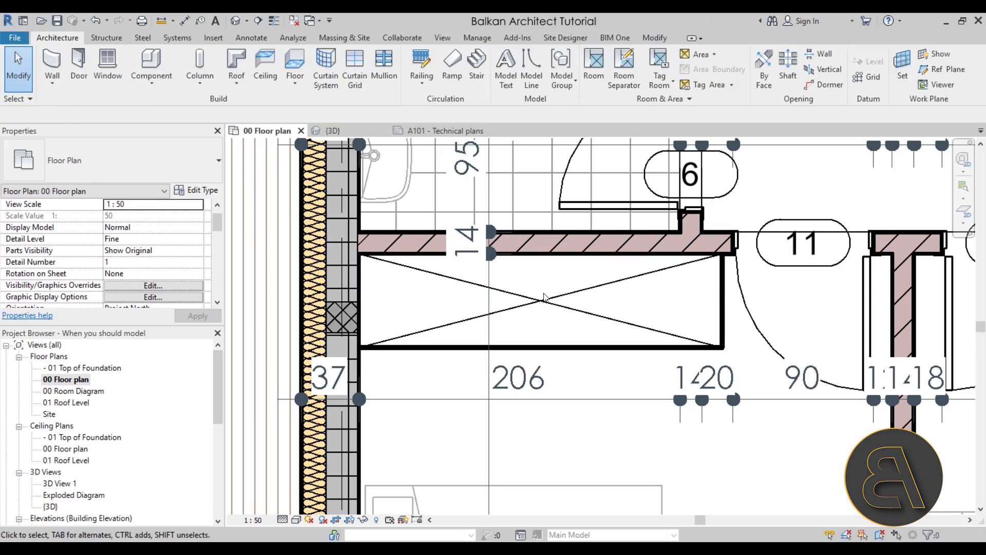
scroll(544, 297, "down", 2)
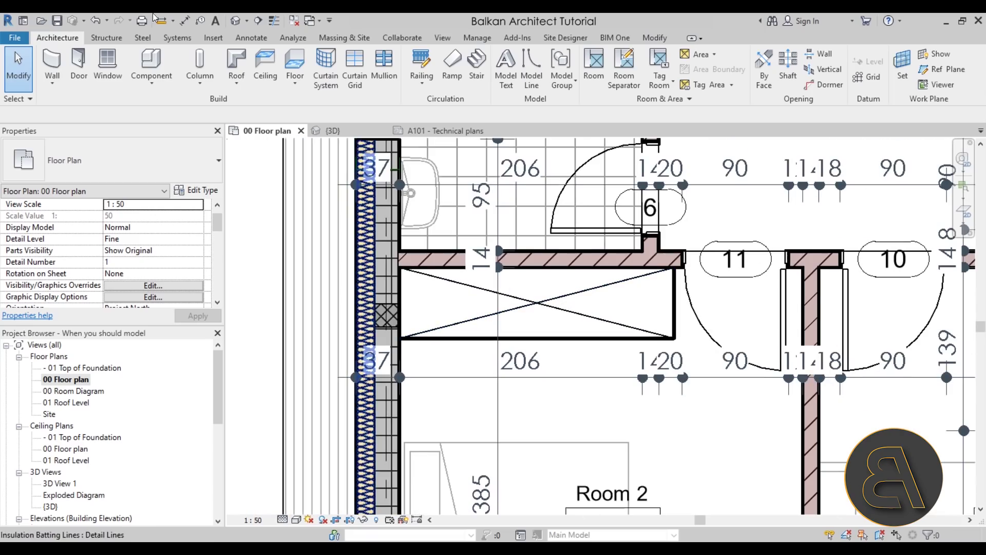
Measure the closet wall with ME, reading 233.00, and restart component placement
left_click(151, 66)
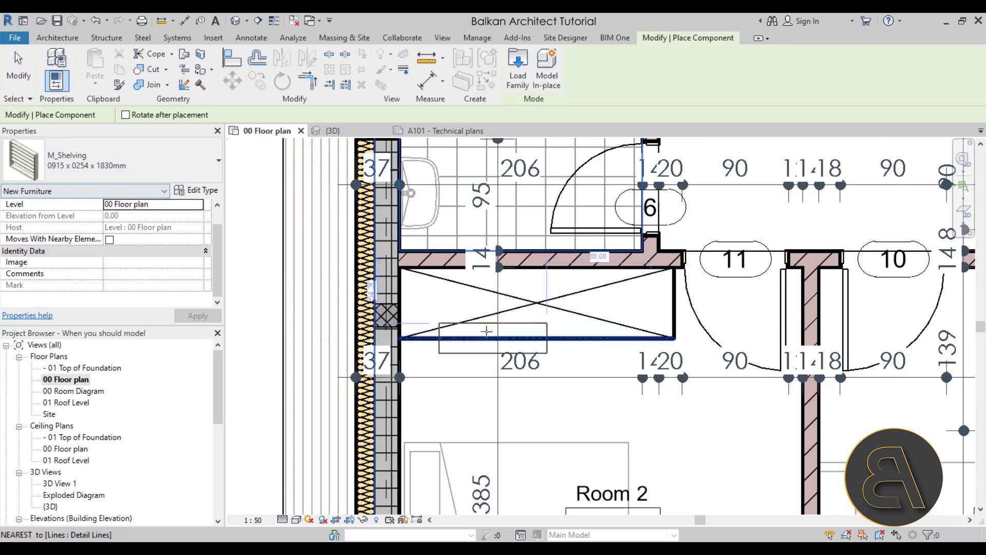
key("m")
key("e")
scroll(427, 293, "up", 2)
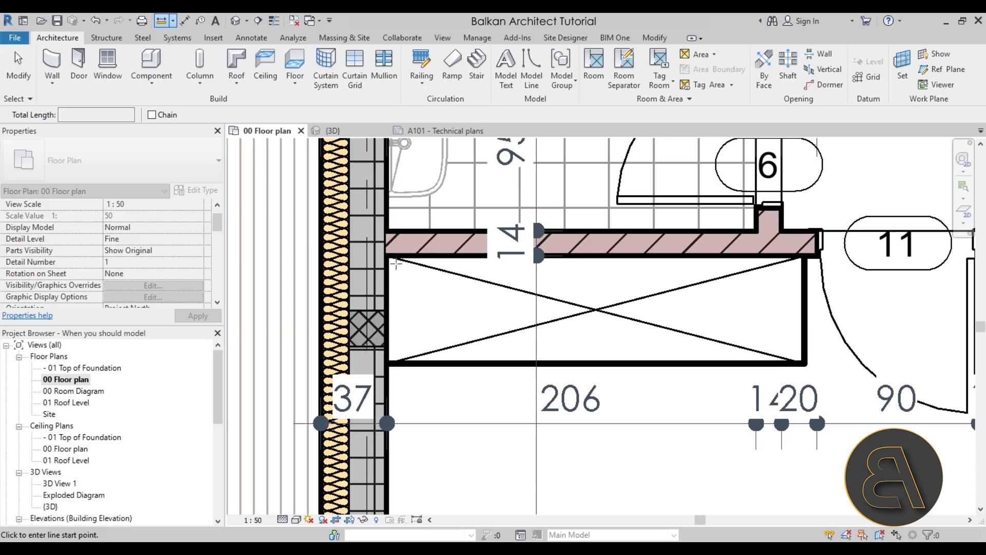
left_click(386, 256)
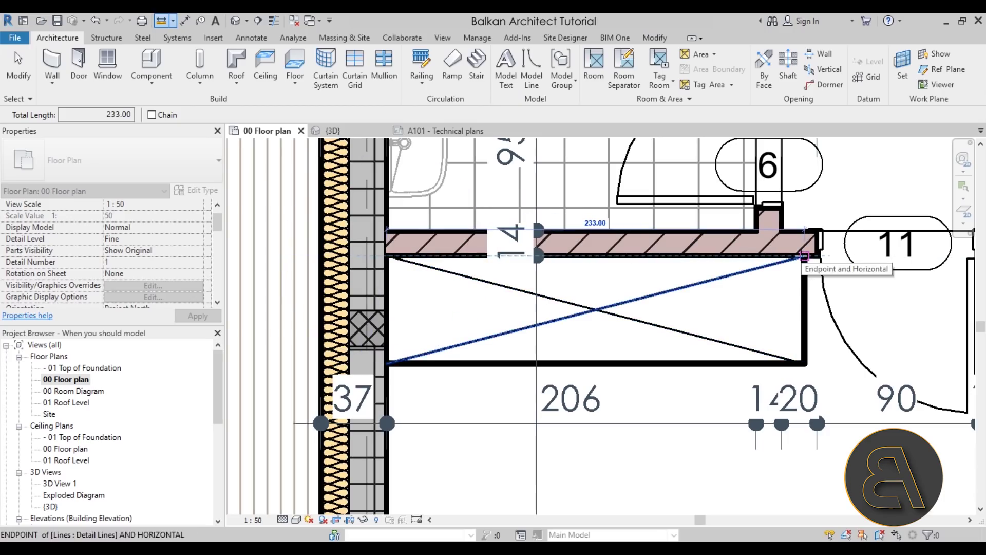
key("Escape")
key("Escape")
left_click(141, 60)
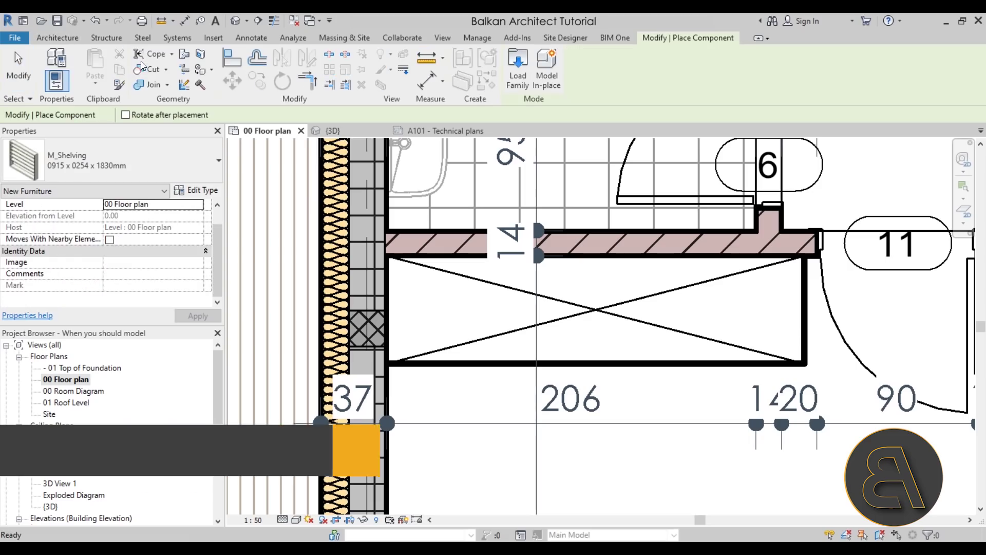
Duplicate the M_Shelving type, rename it 230, and set its Width to 230
left_click(192, 190)
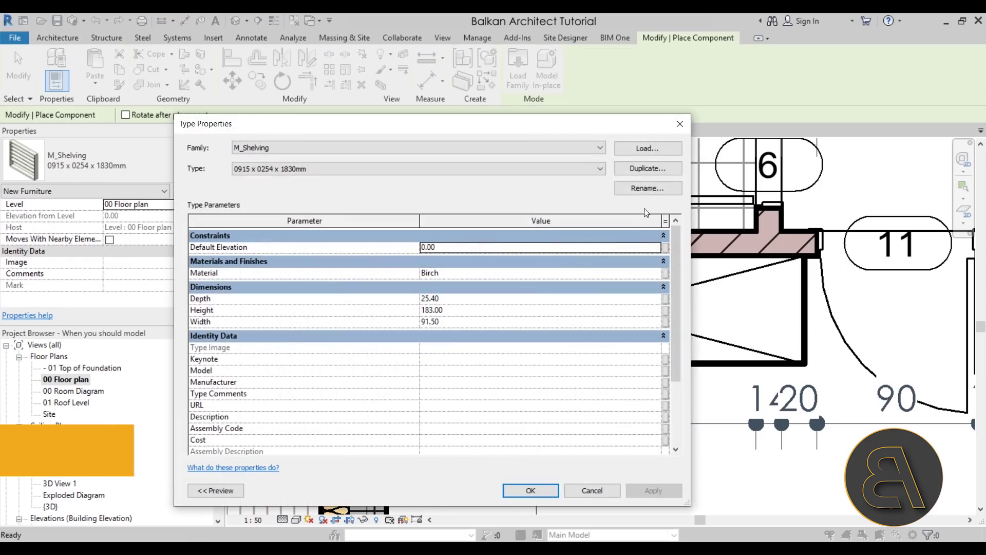
left_click(642, 168)
type("330")
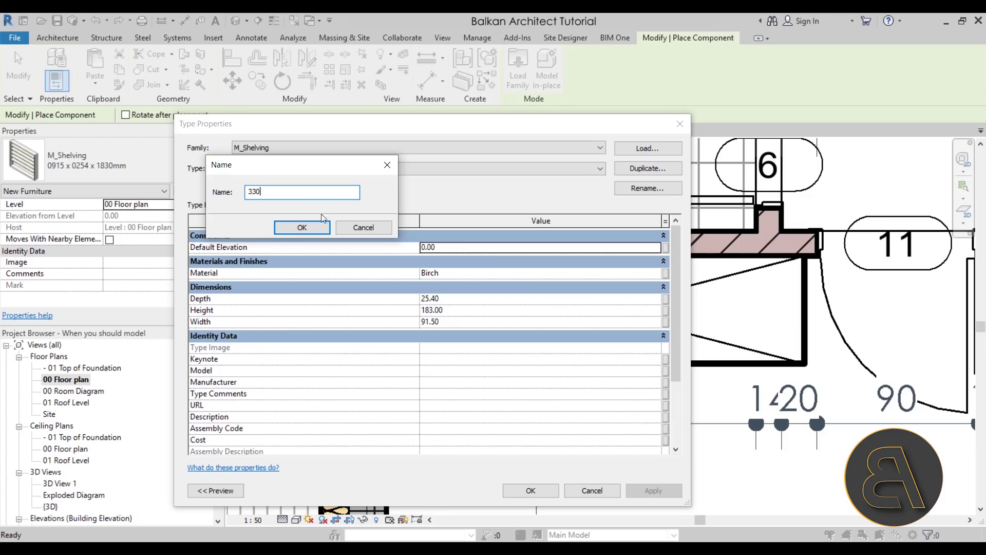
left_click(327, 226)
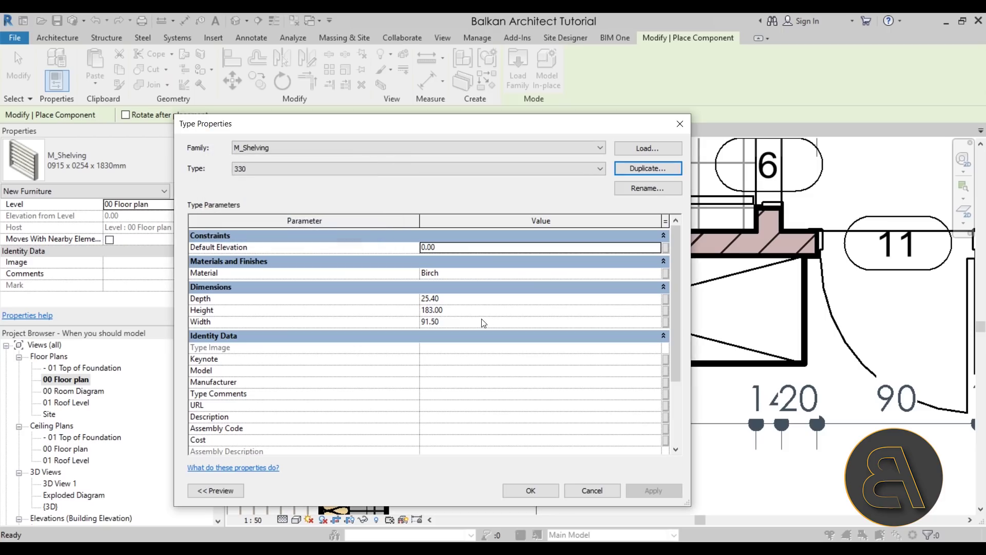
left_click(641, 186)
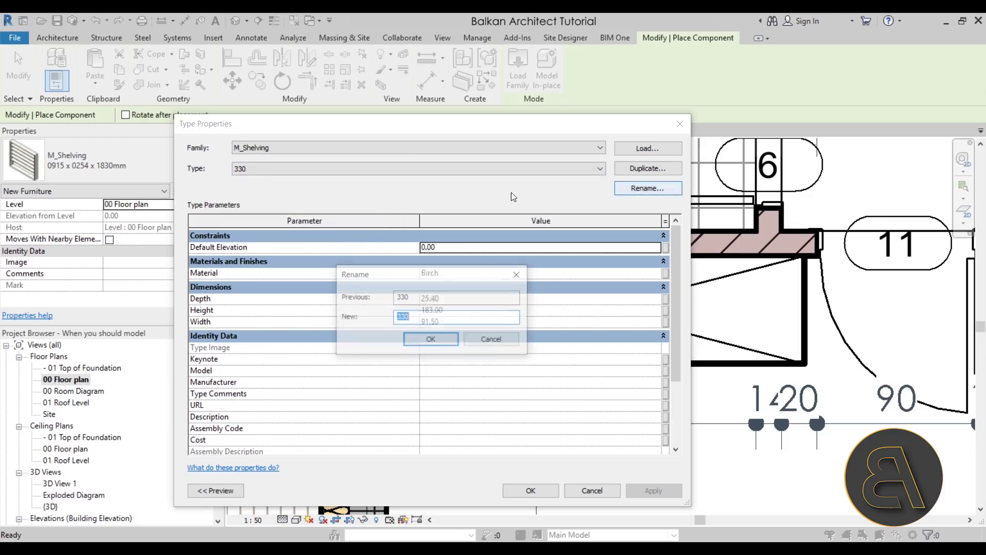
left_click(432, 341)
left_click(452, 322)
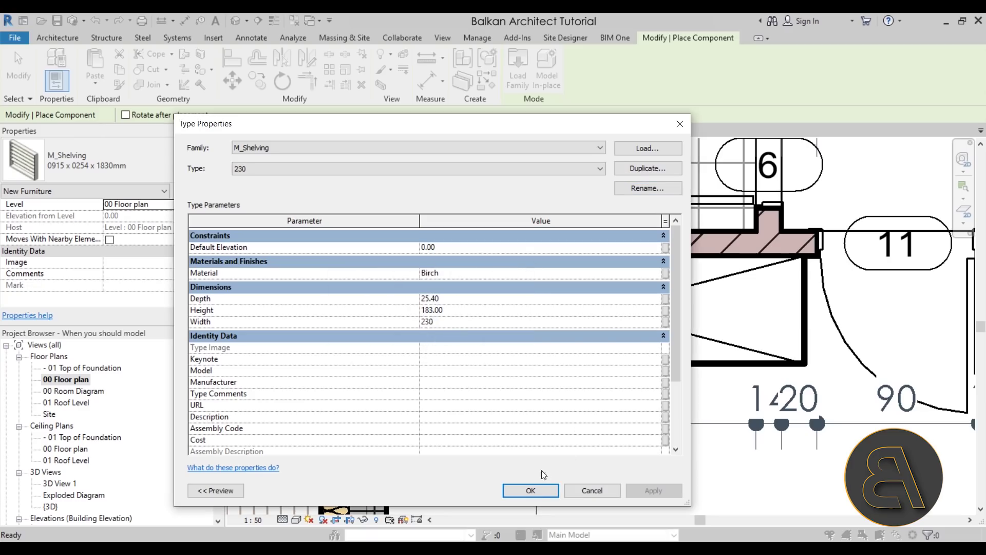
left_click(534, 490)
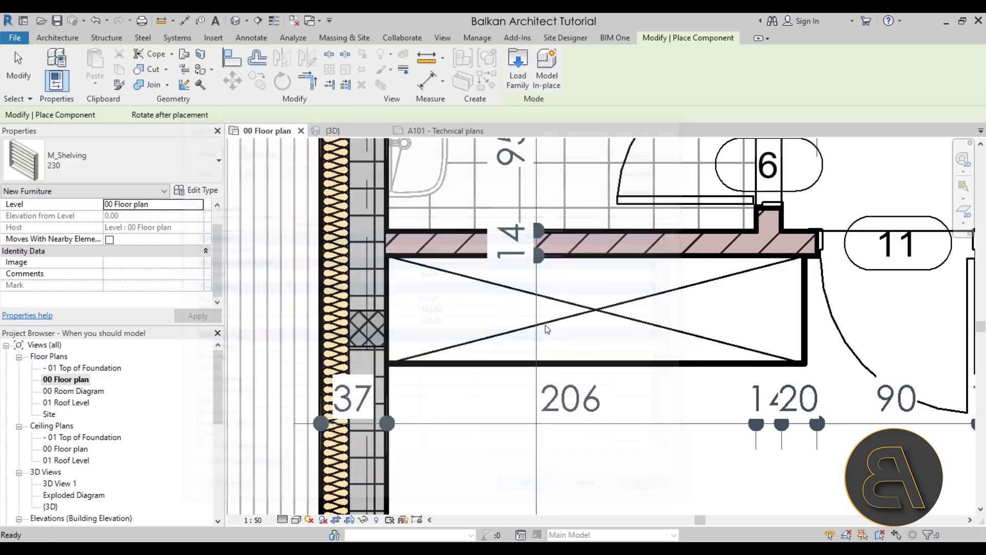
left_click(594, 278)
key("Escape")
key("Escape")
left_click(694, 305)
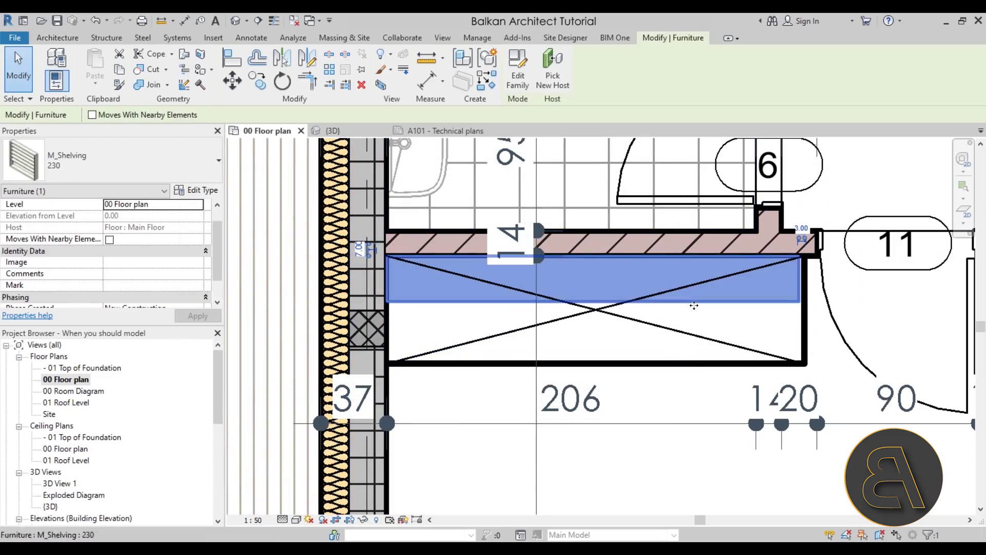
scroll(616, 291, "down", 2)
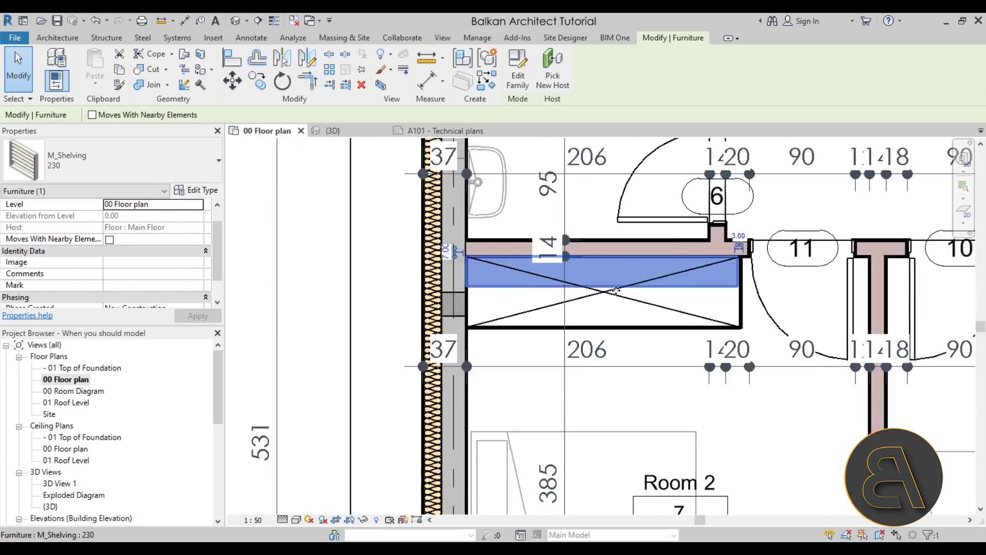
scroll(616, 291, "down", 1)
scroll(622, 291, "up", 3)
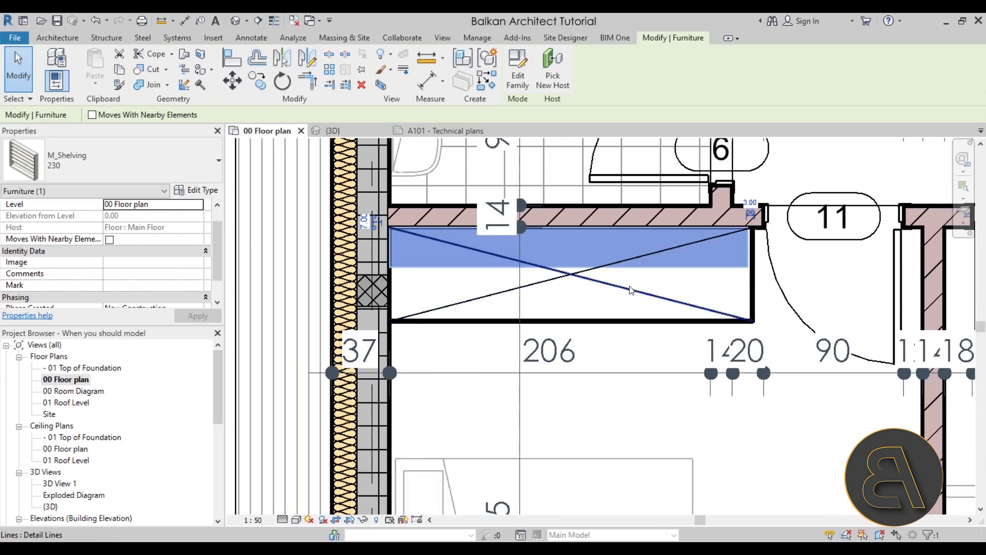
left_click(363, 133)
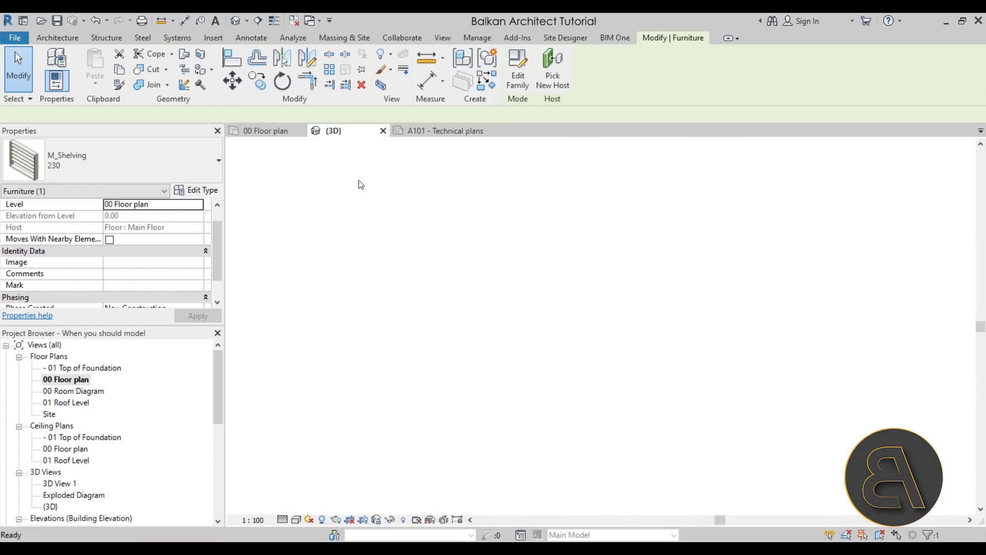
middle_click_drag(550, 391, 494, 393)
key("Escape")
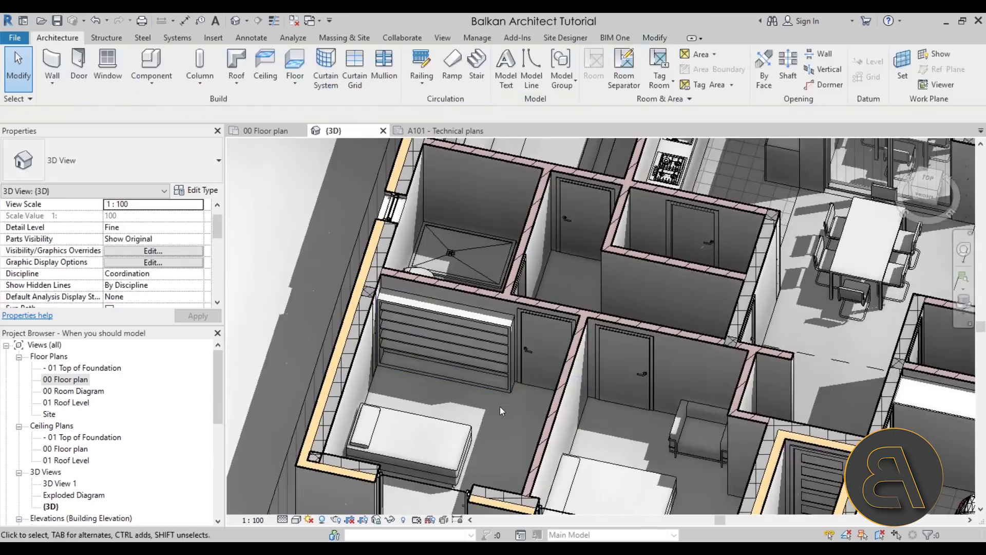
left_click(469, 387)
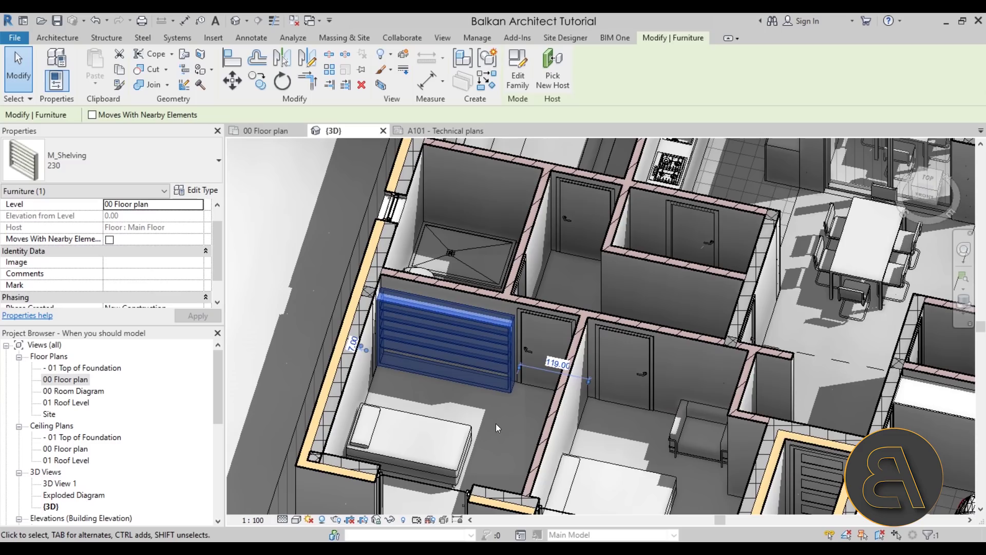
key("Delete")
left_click(262, 131)
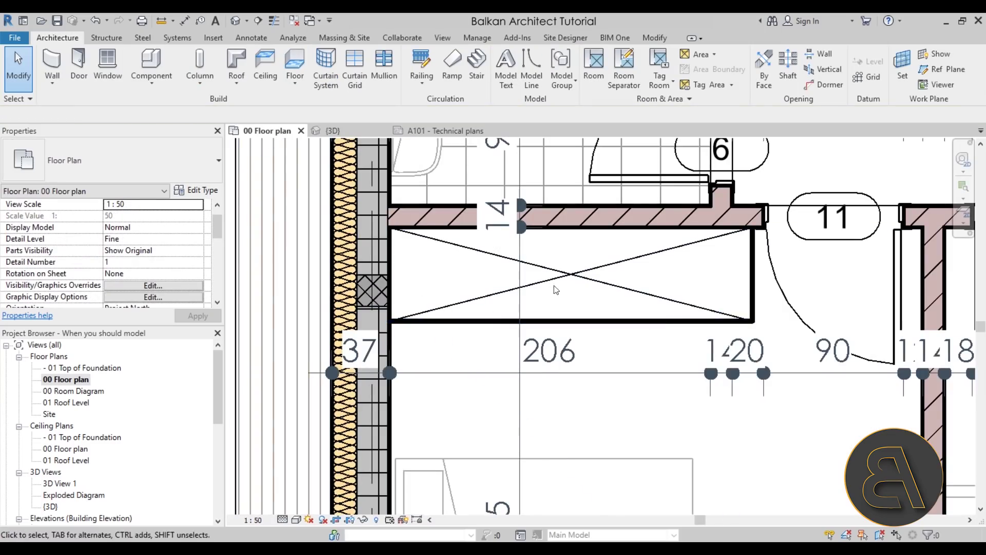
Delete the closet's crossed detail lines and the leftover vertical line
scroll(527, 277, "down", 2)
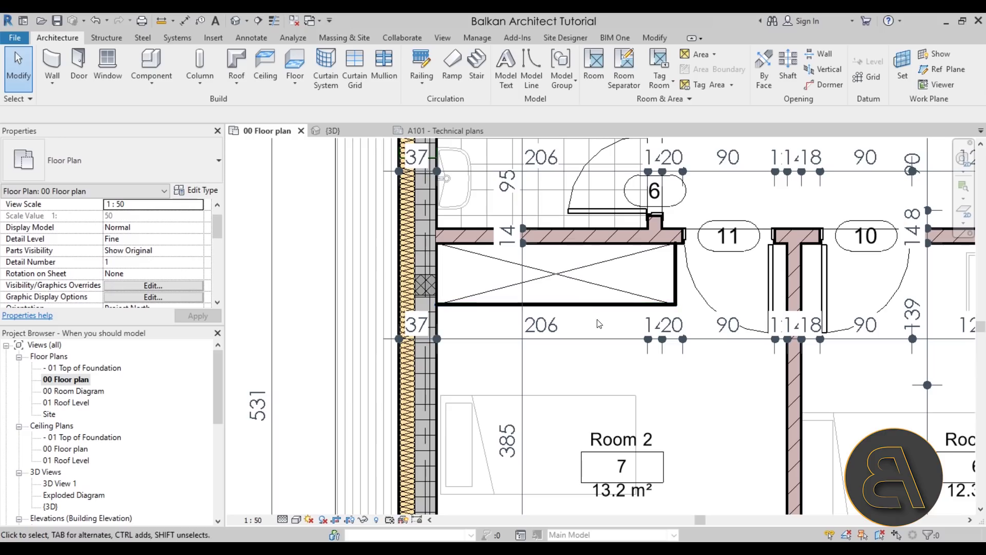
left_click(569, 270)
key("Delete")
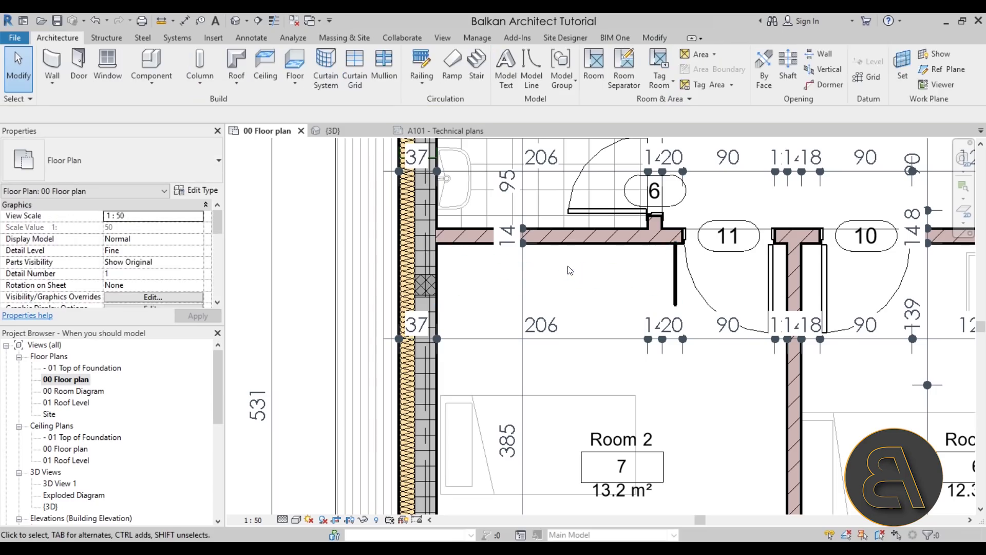
left_click(678, 277)
left_click(675, 277)
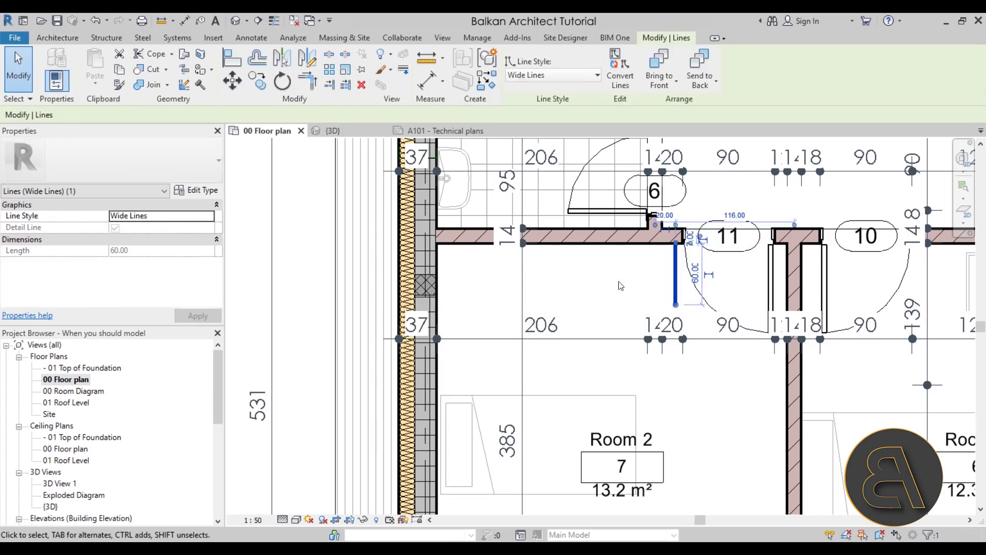
key("Delete")
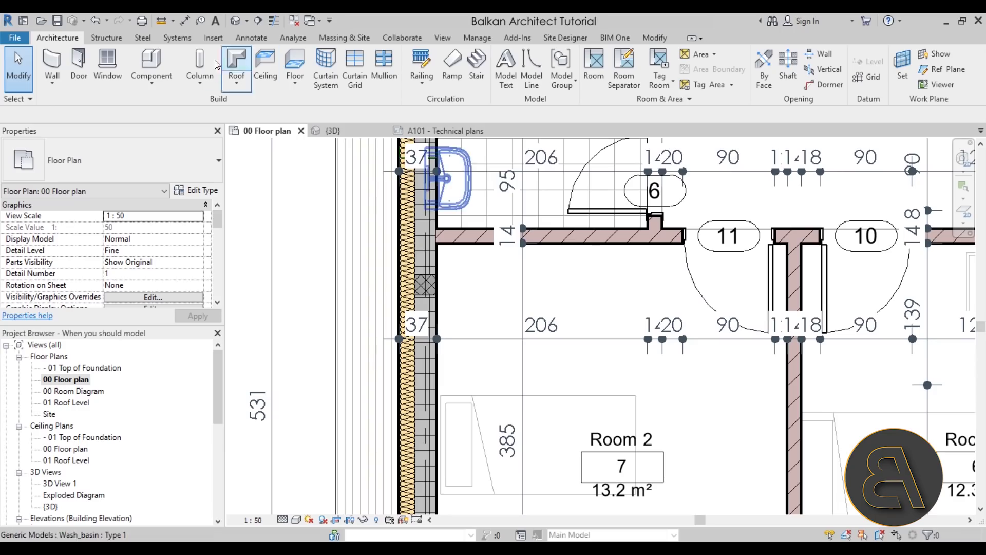
Start a Component and pick the Storage type in the type selector
left_click(151, 64)
left_click(166, 181)
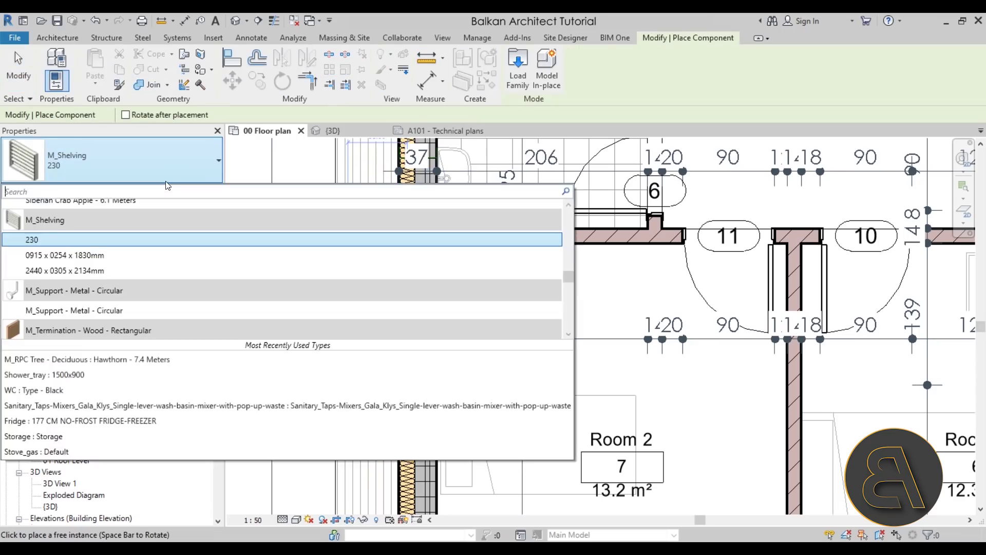
scroll(136, 271, "up", 10)
scroll(128, 272, "up", 15)
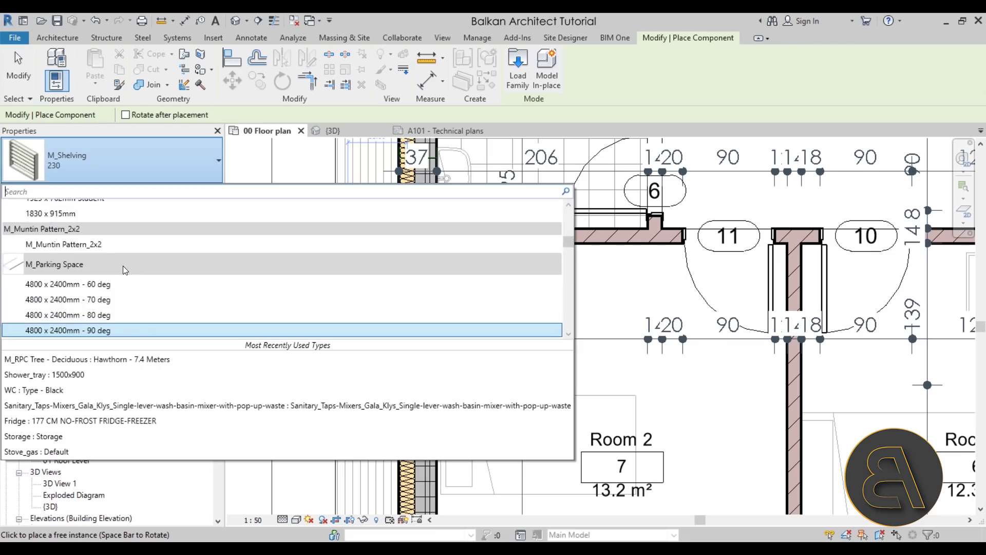
scroll(122, 266, "down", 15)
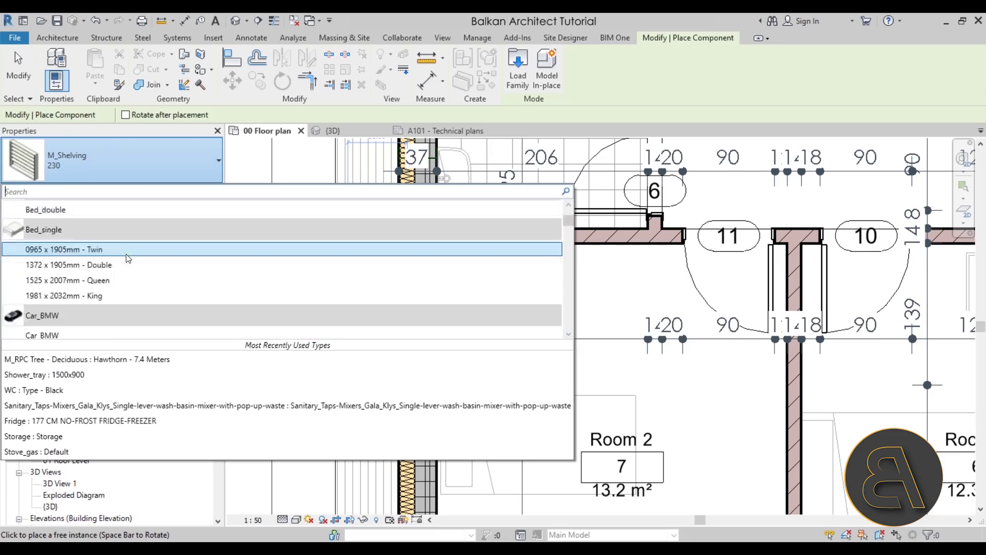
scroll(118, 264, "down", 15)
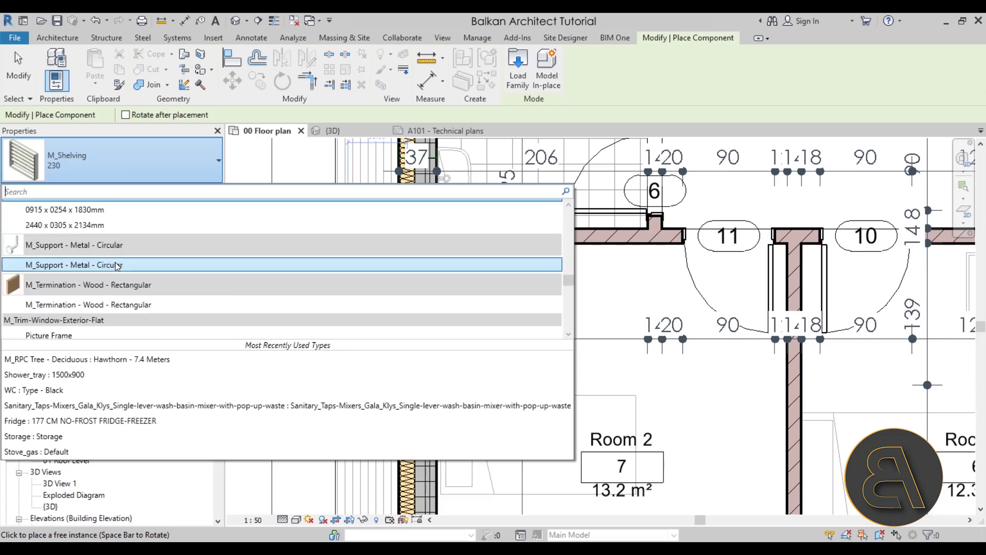
scroll(112, 263, "down", 1)
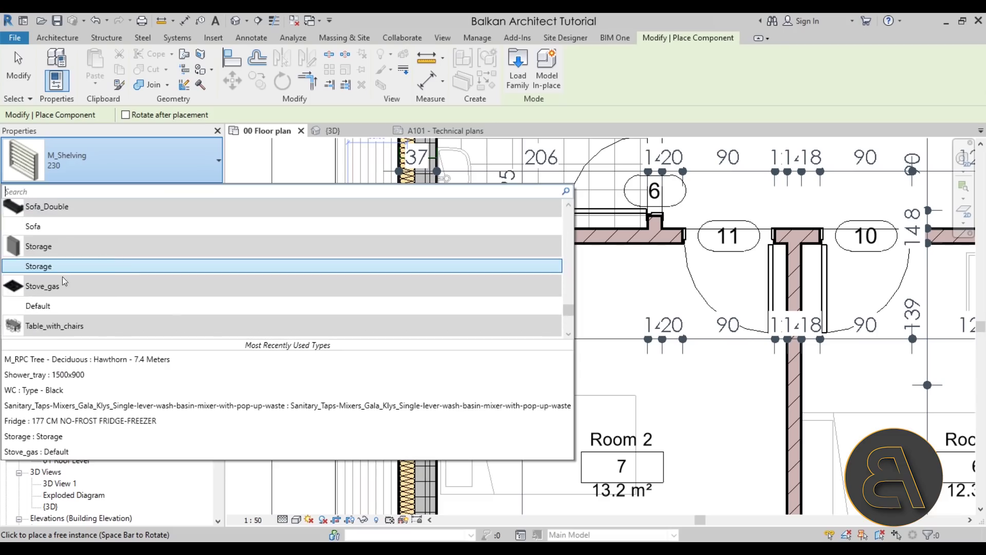
left_click(63, 276)
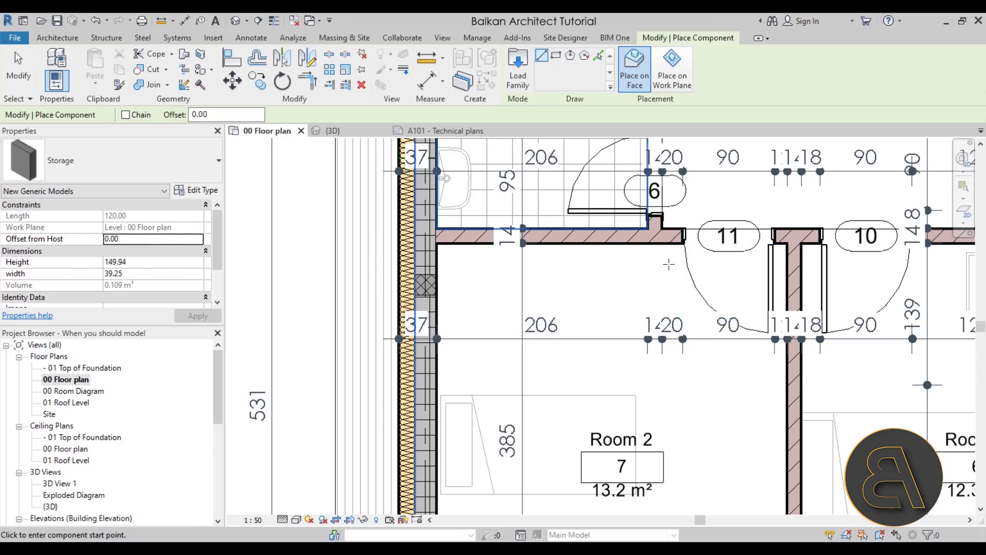
Place the 238-long Storage from the closet wall end to the door edge and set Height 200
left_click(681, 250)
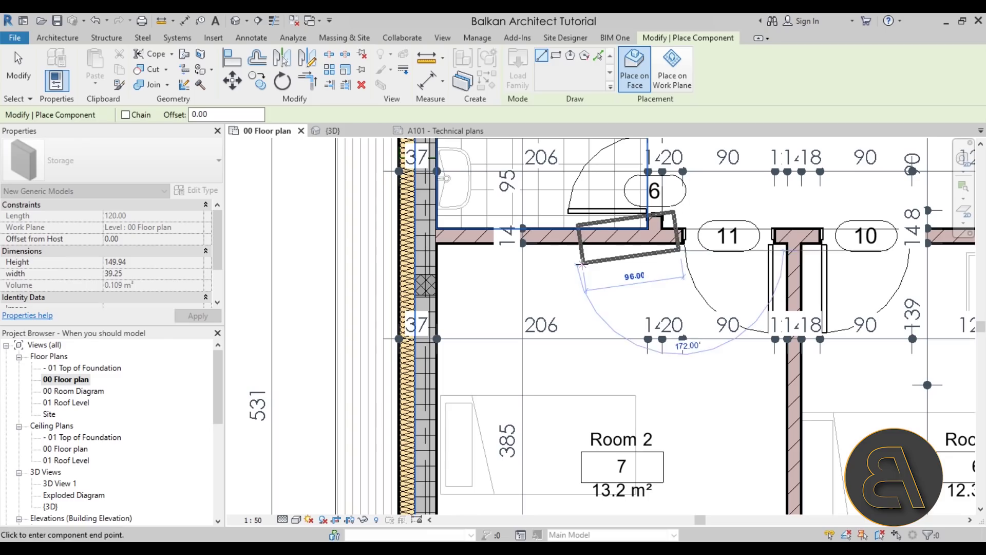
key("Escape")
left_click(437, 243)
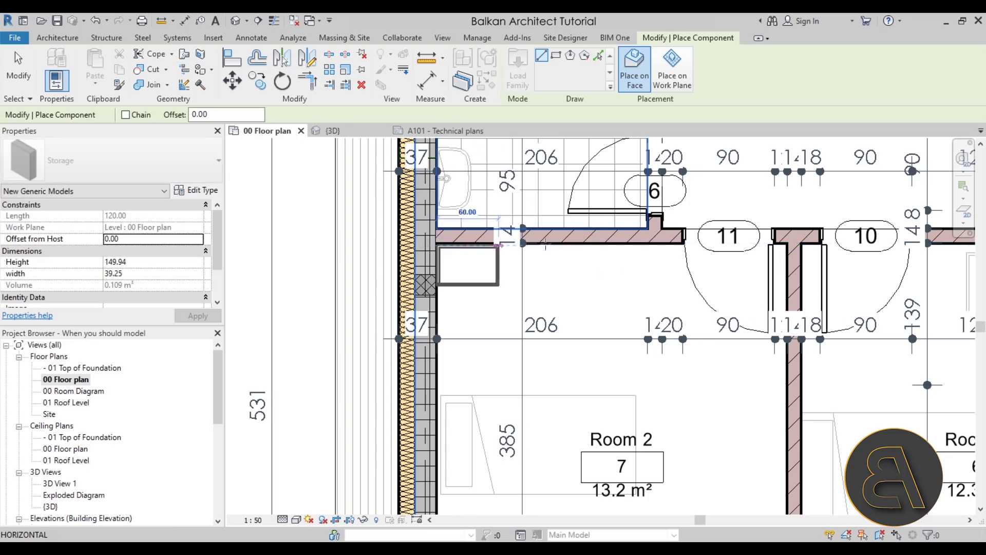
left_click(682, 246)
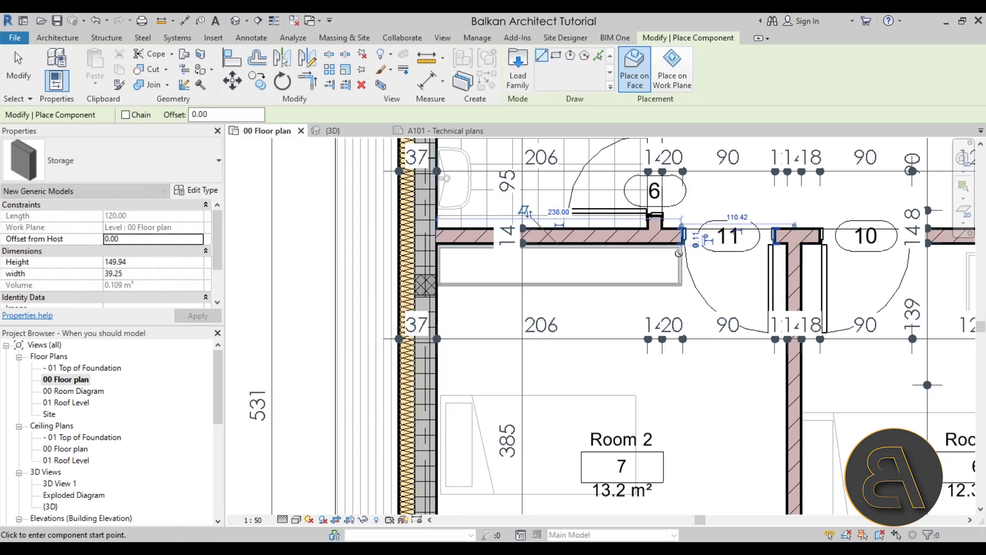
key("Escape")
key("Escape")
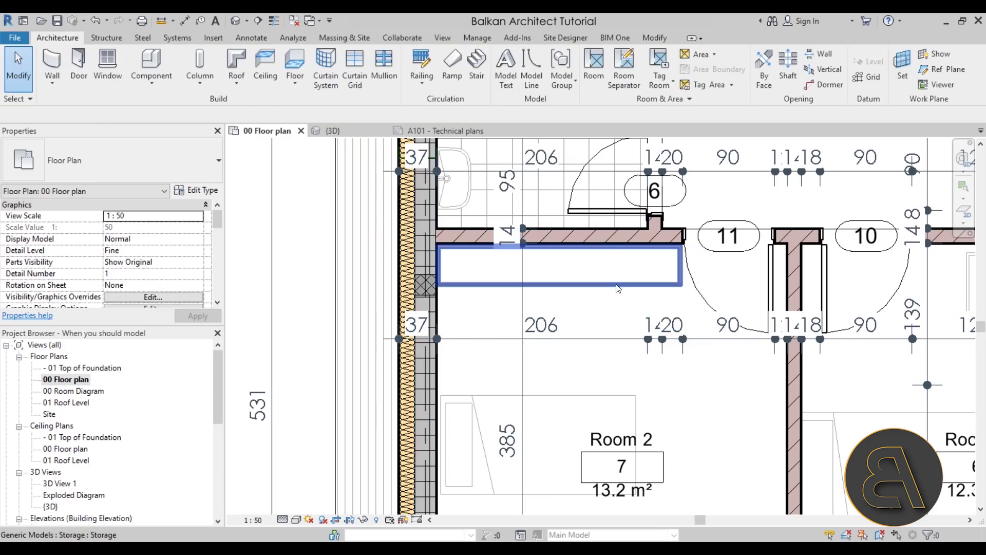
left_click(632, 280)
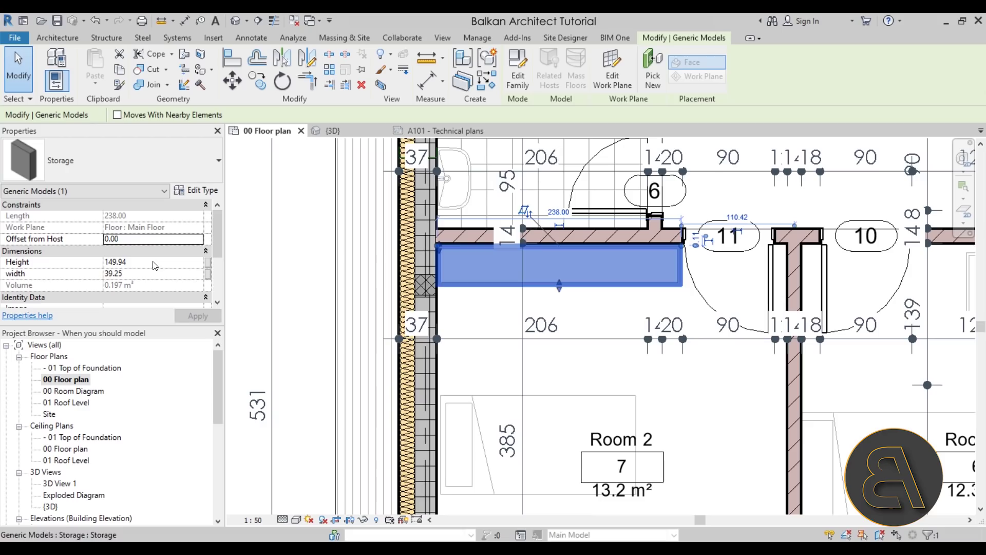
left_click_drag(559, 286, 559, 283)
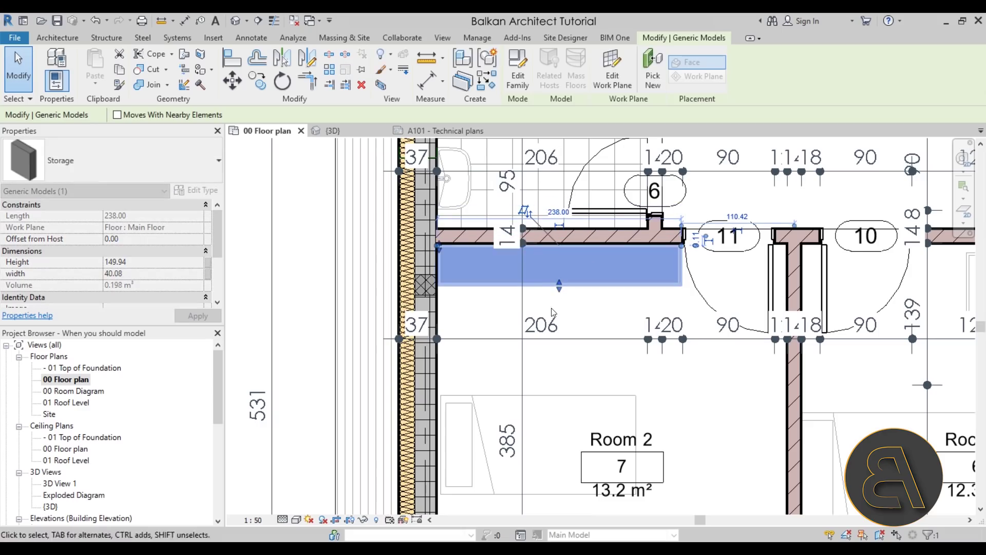
left_click(157, 262)
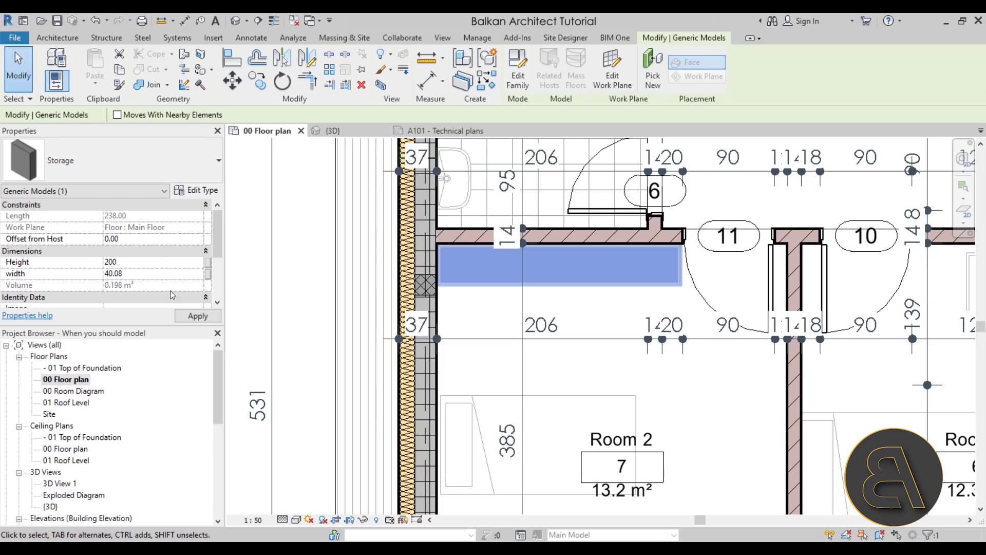
In the 3D view, drag the closet Storage cabinet's end to shorten it to 228
key("Escape")
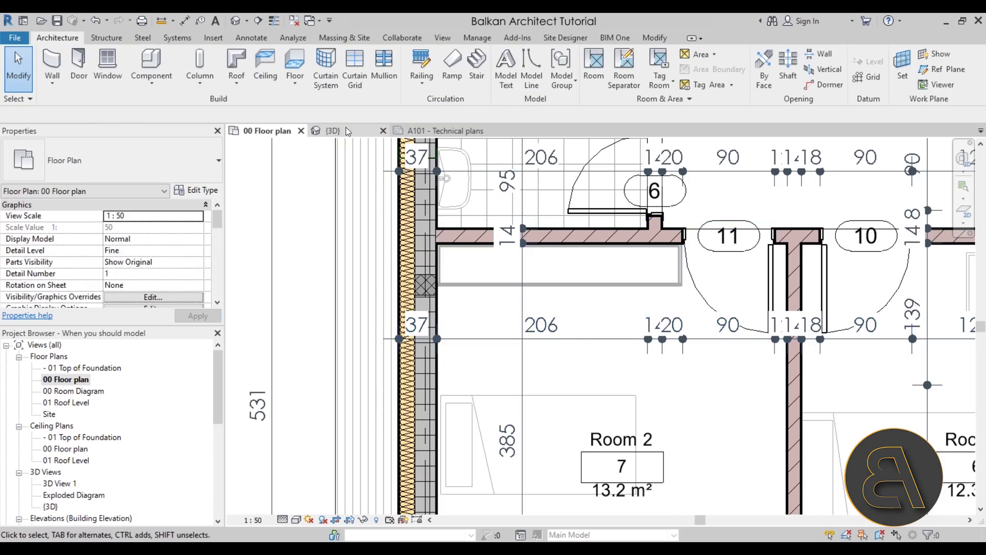
left_click(344, 130)
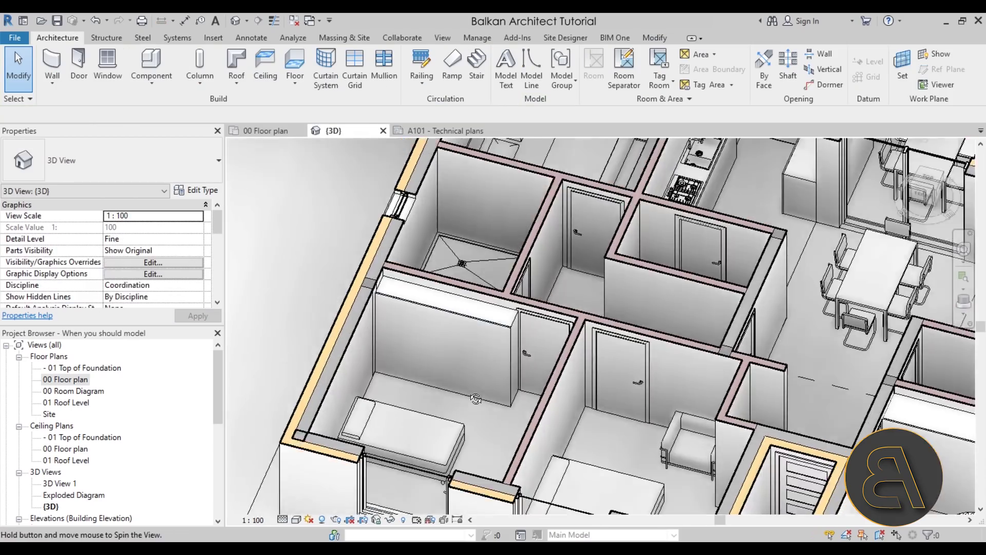
mouse_move(475, 399)
middle_mouse_down("shift")
mouse_move(493, 393)
mouse_move(465, 396)
middle_mouse_up("shift")
left_click(465, 396)
scroll(488, 406, "up", 3)
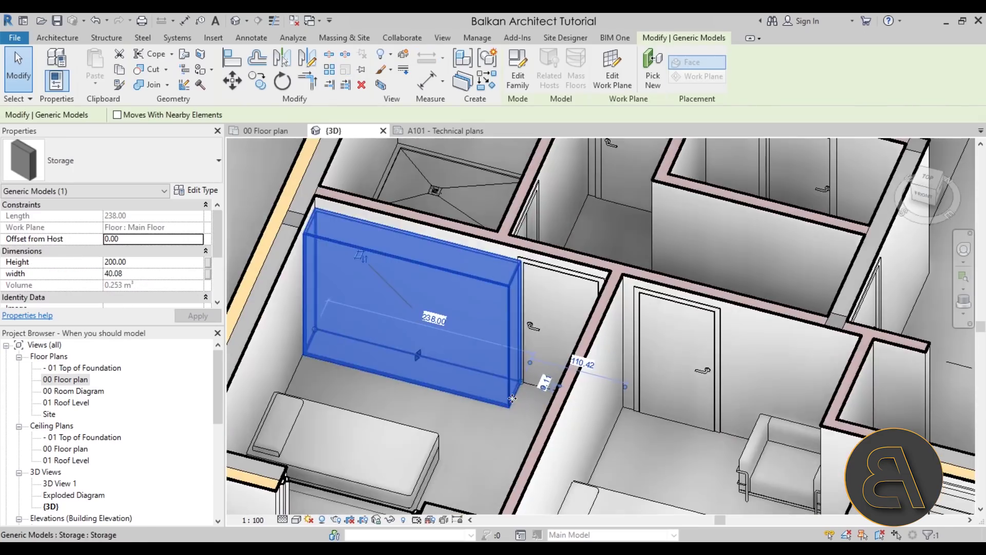
mouse_move(512, 398)
left_mouse_down()
mouse_move(520, 383)
mouse_move(512, 380)
left_mouse_up()
key("Escape")
Orbit the 3D house around the closet to inspect the Storage cabinet from new angles
scroll(487, 390, "down", 4)
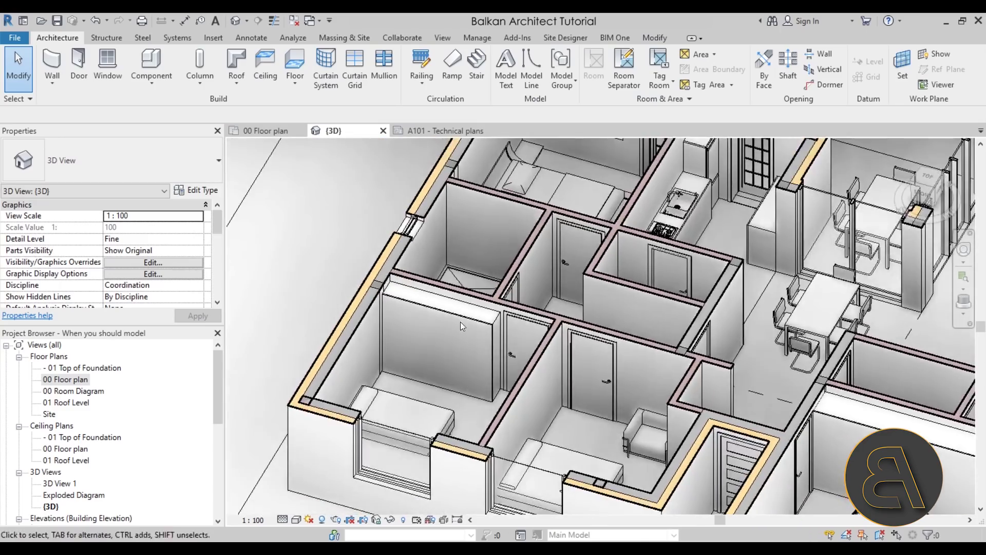
left_click(449, 350)
mouse_move(449, 350)
middle_mouse_down("shift")
mouse_move(428, 389)
mouse_move(411, 375)
middle_mouse_up("shift")
left_click(315, 247)
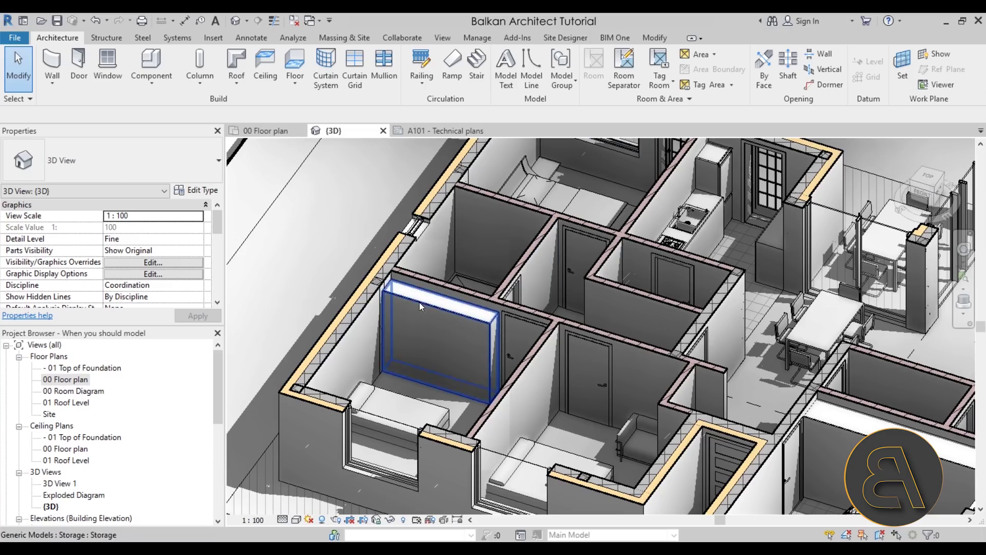
left_click(444, 316)
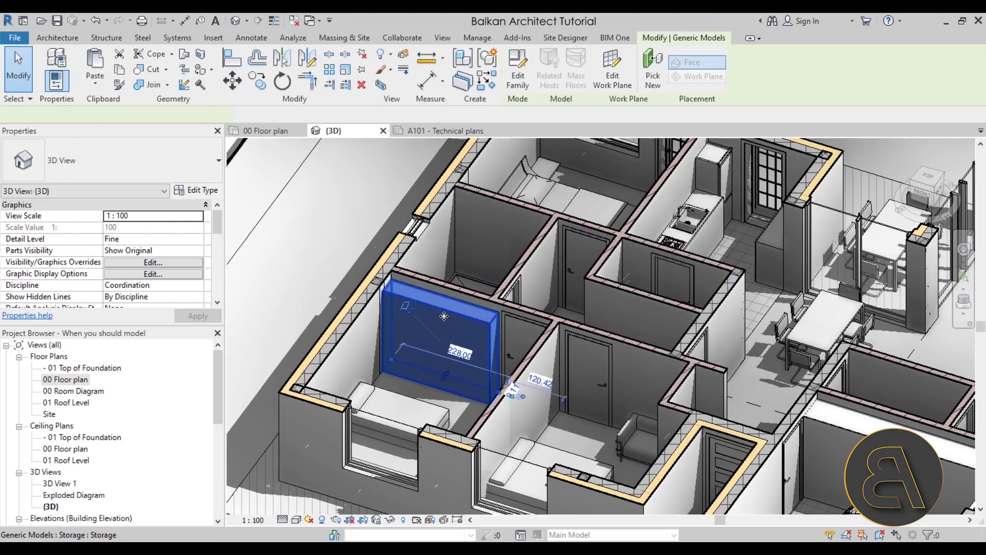
scroll(411, 324, "down", 5)
middle_click_drag(411, 323, 329, 304, "shift")
key("Escape")
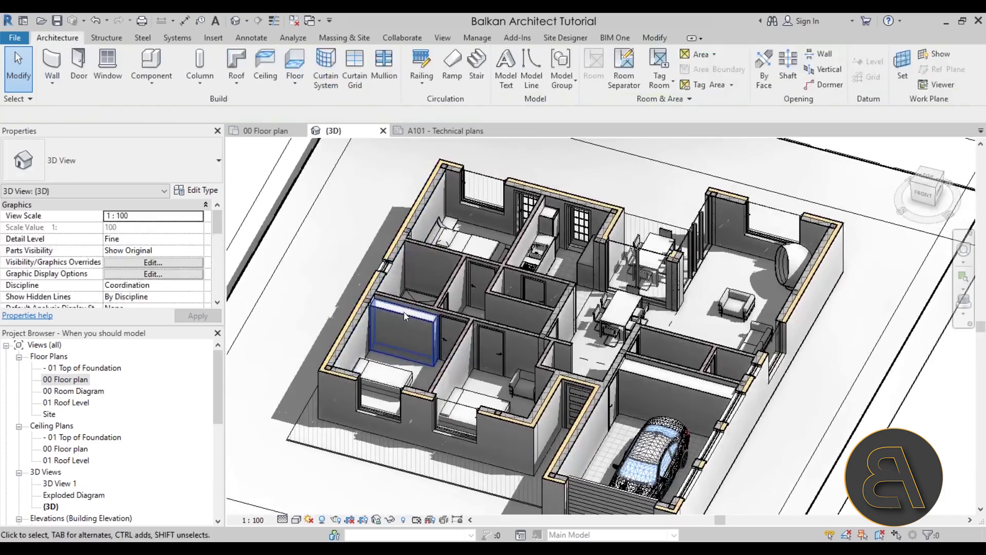
Check the 228 × 200 Storage cabinet's dimensions against the kitchen counter cabinet
left_click(403, 309)
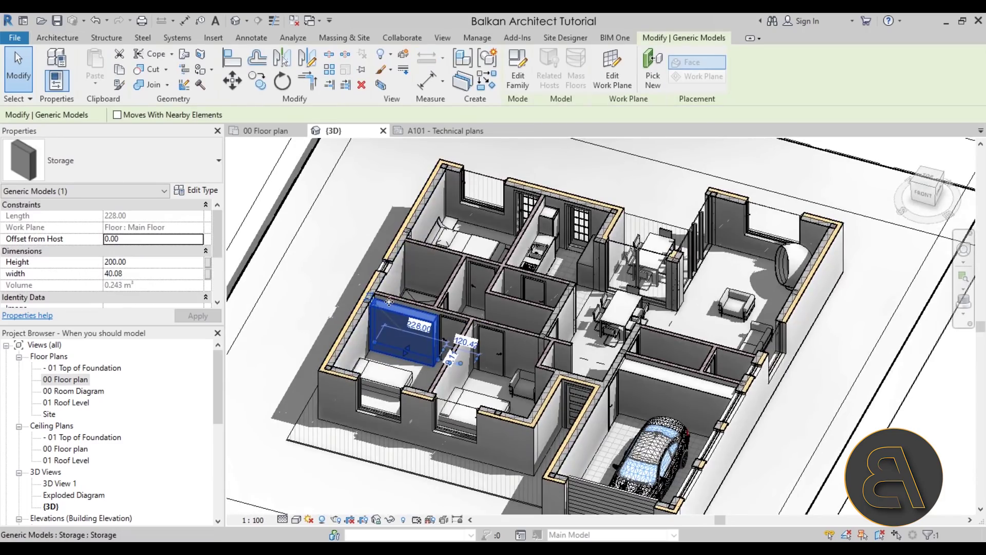
scroll(557, 249, "up", 5)
left_click(565, 272)
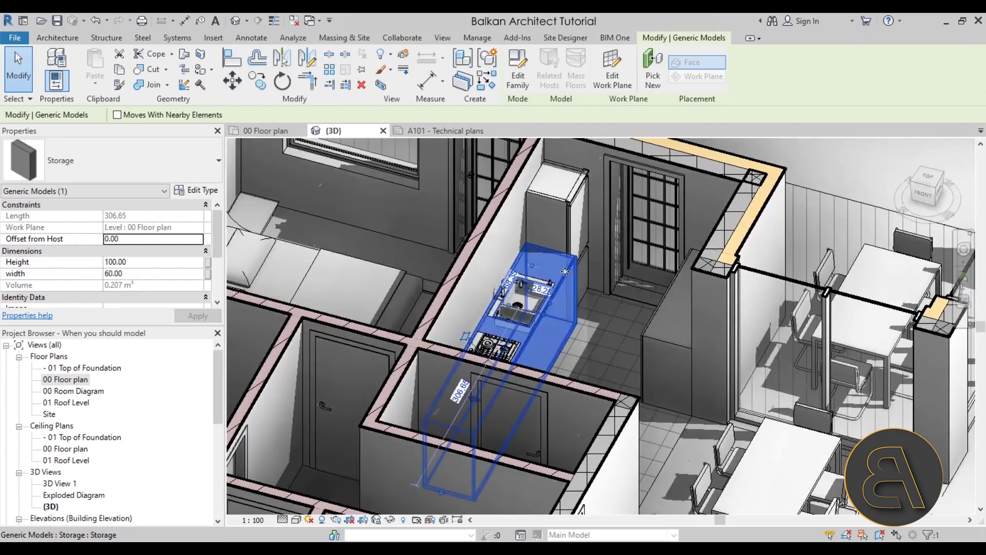
scroll(356, 298, "down", 5)
key("Escape")
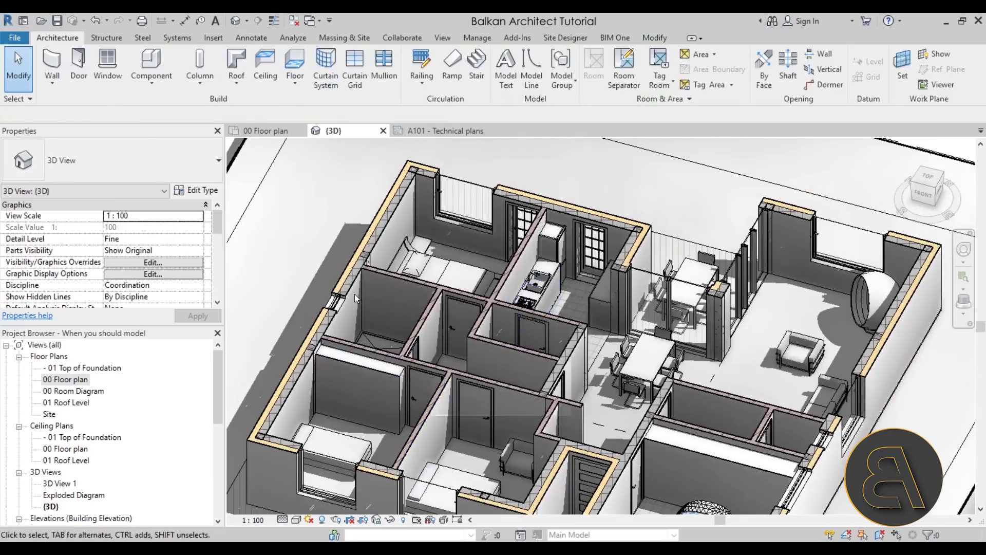
scroll(356, 298, "down", 3)
scroll(403, 320, "up", 6)
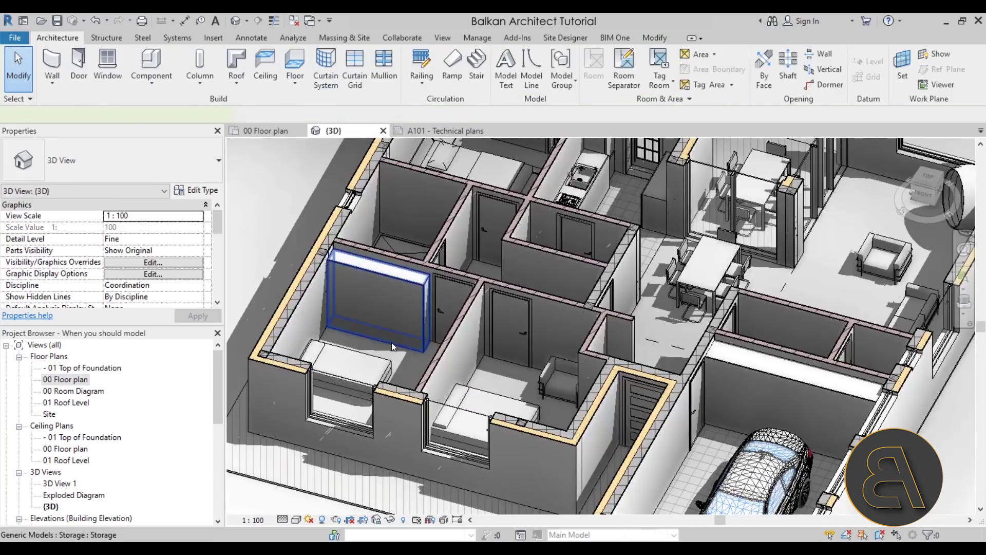
left_click(391, 342)
scroll(408, 317, "down", 3)
scroll(572, 236, "up", 4)
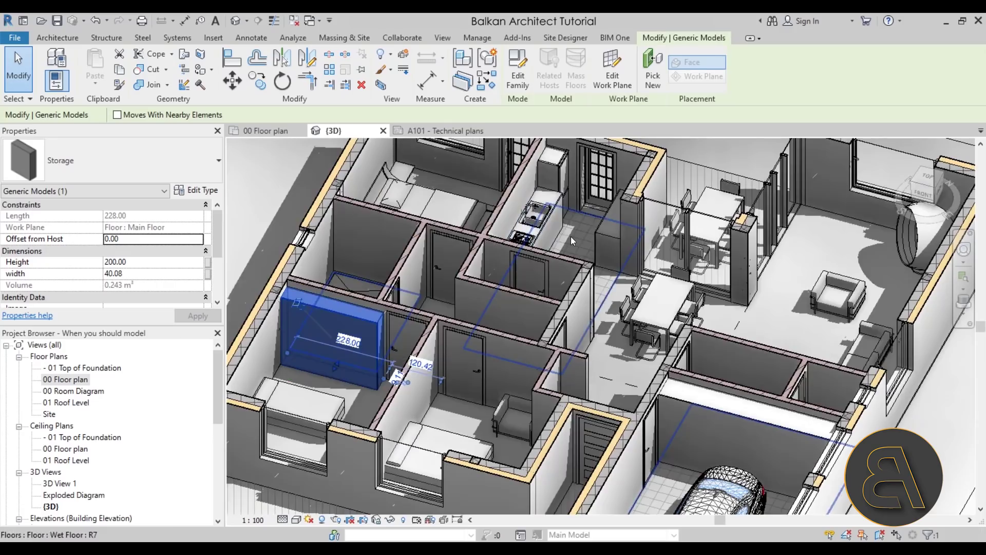
key("Escape")
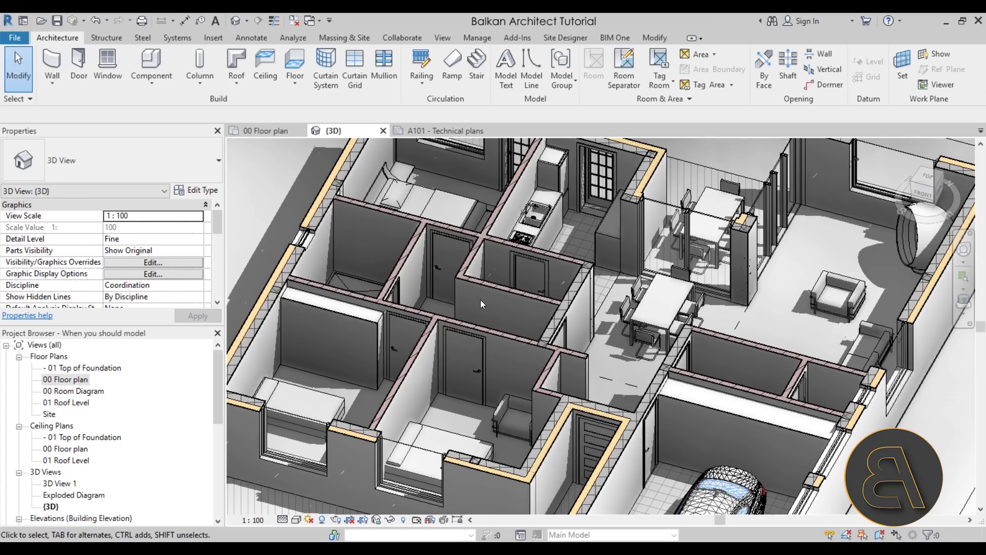
scroll(482, 305, "down", 5)
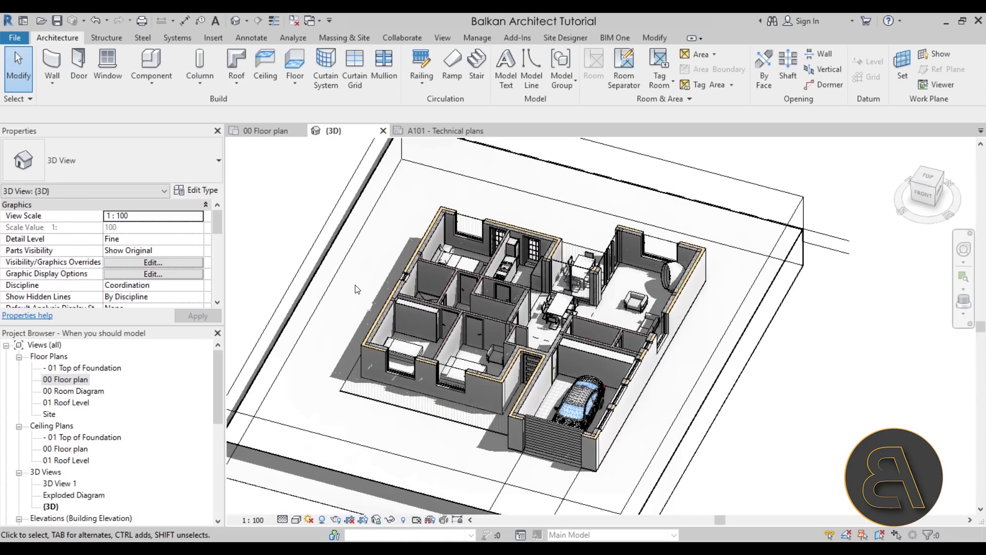